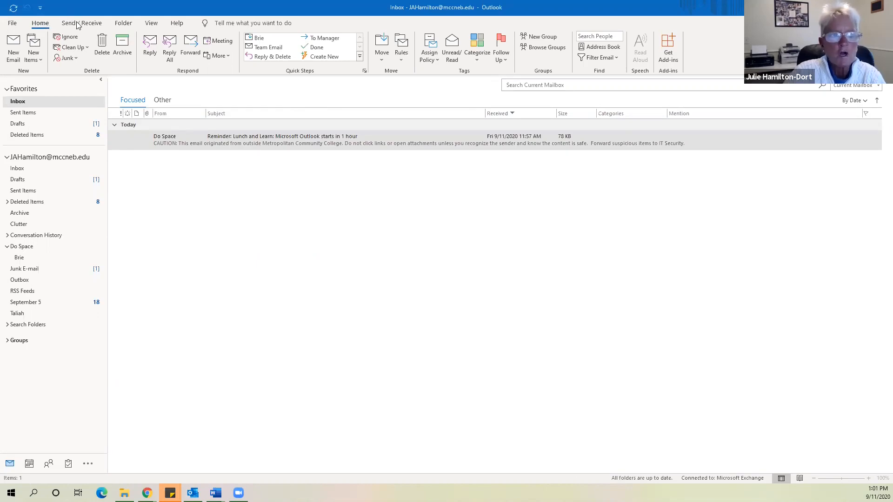
Look over the Folder tab commands, then return to the Home tab
left_click(125, 24)
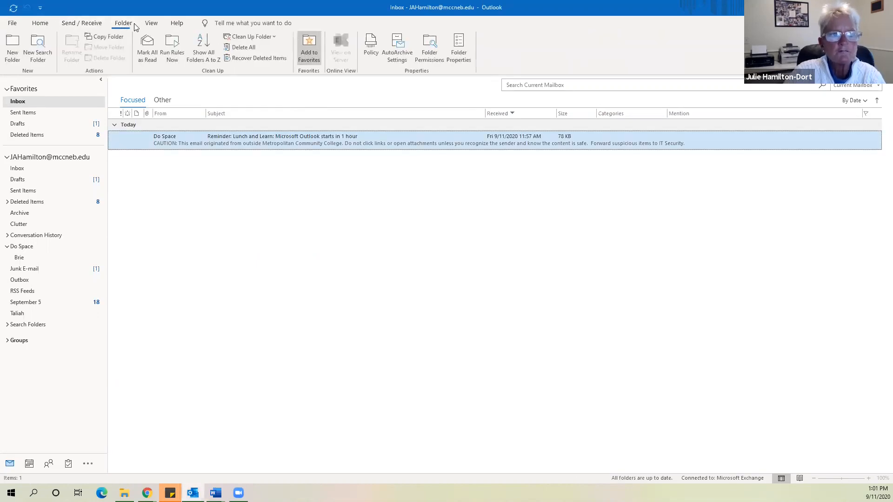
left_click(42, 24)
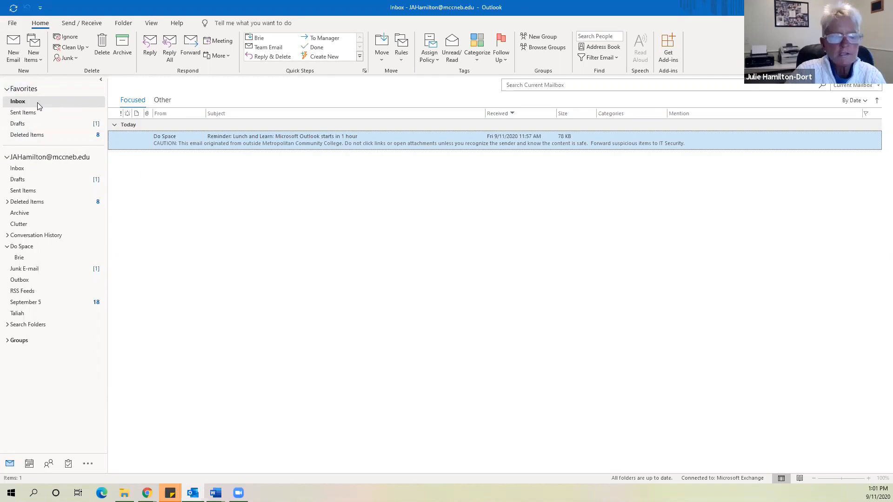
left_click_drag(40, 113, 45, 141)
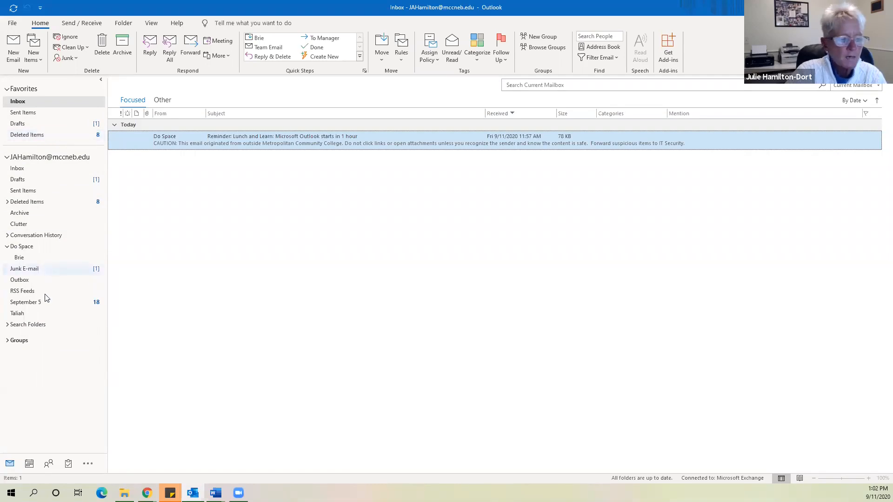
On the View tab, place the reading pane to the right of the message list
mouse_move(37, 469)
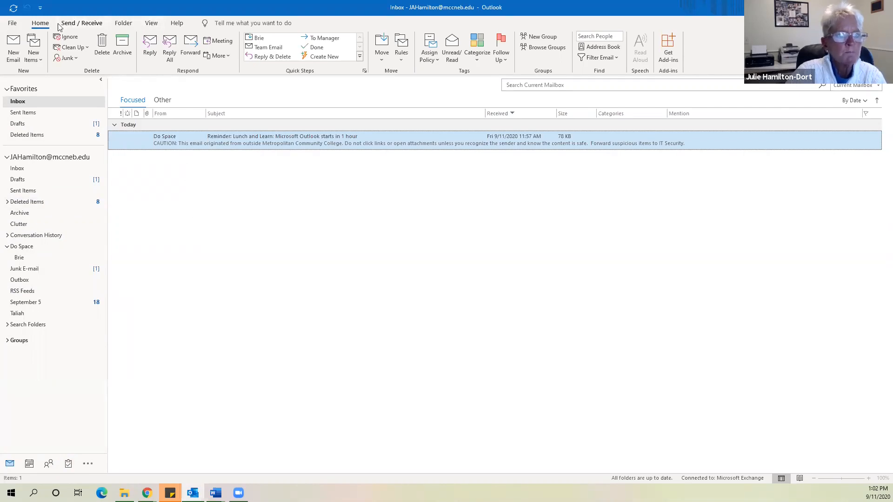
left_click(152, 24)
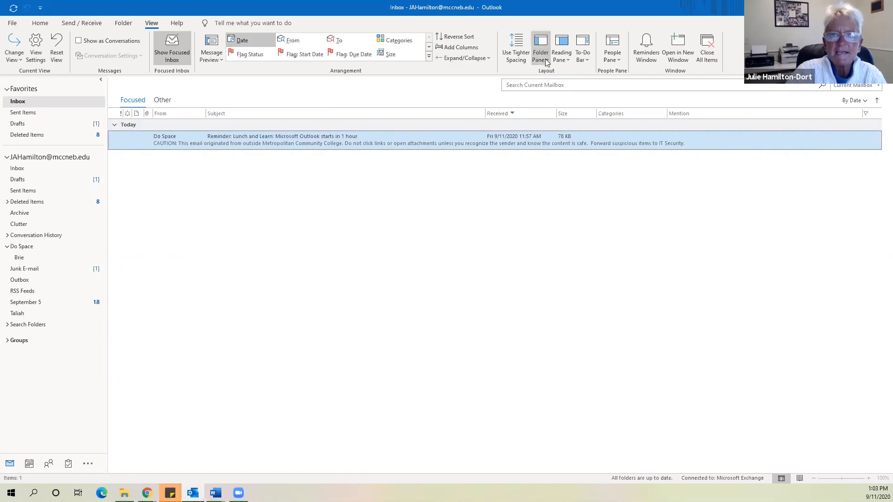
left_click(567, 59)
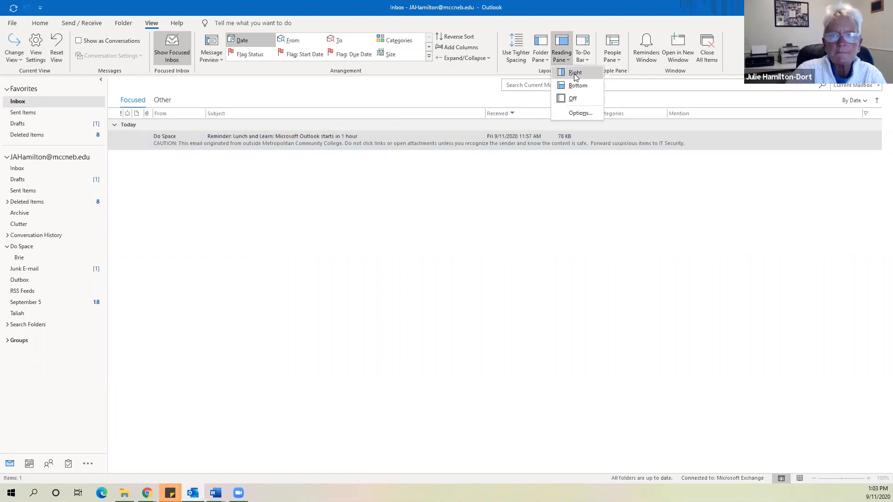
left_click(575, 76)
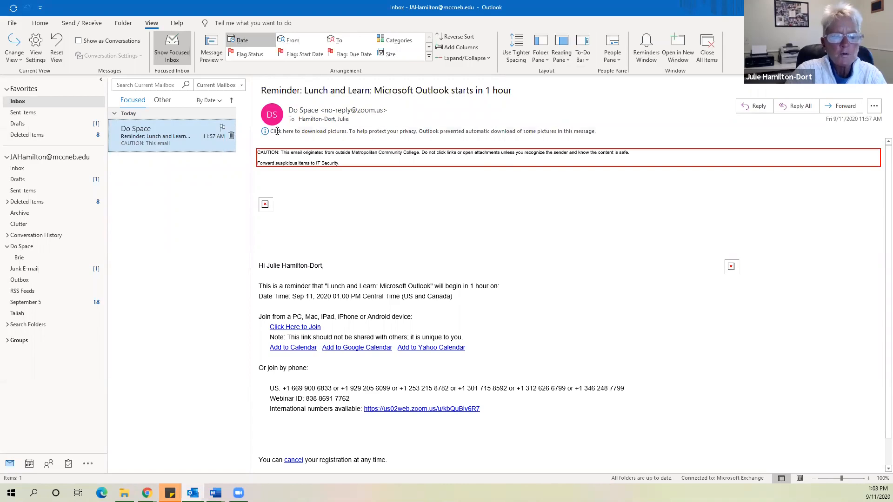
Move the reading pane below the message list, then turn it off
left_click(569, 62)
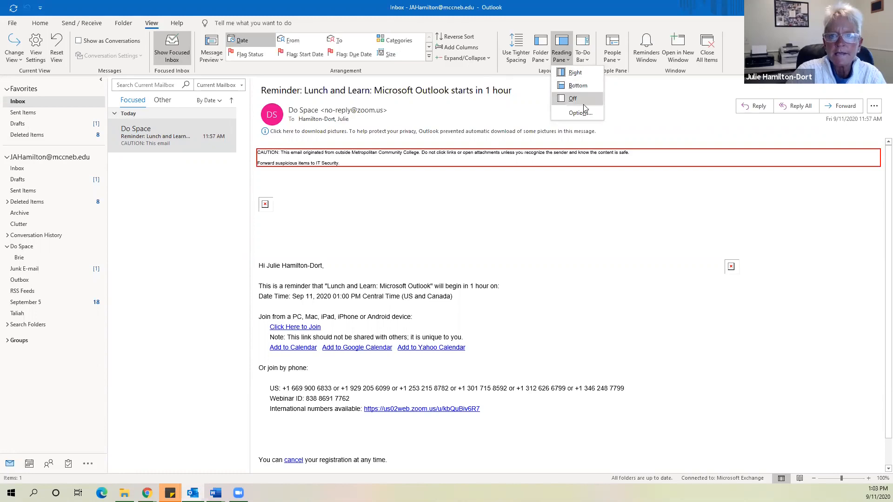
left_click(574, 88)
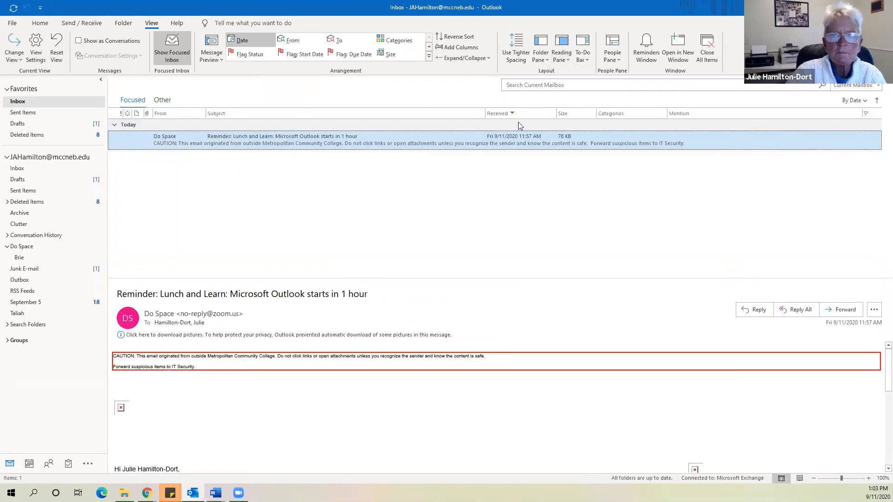
left_click(565, 64)
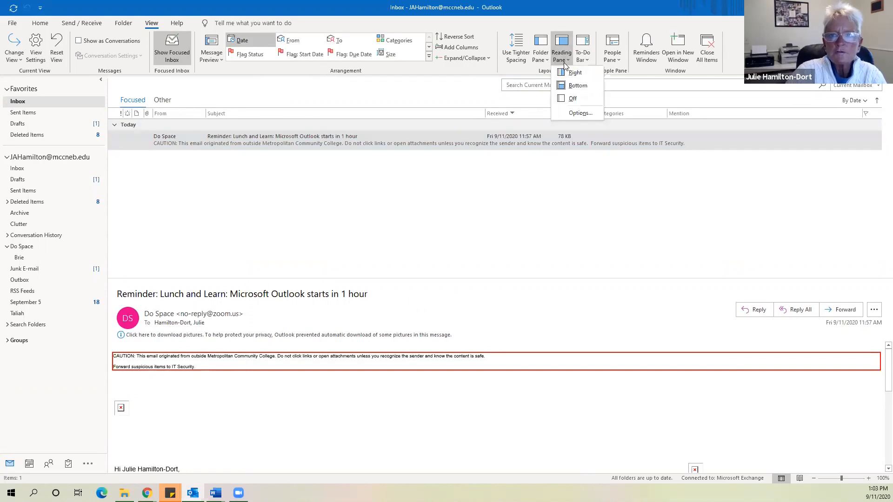
left_click(572, 99)
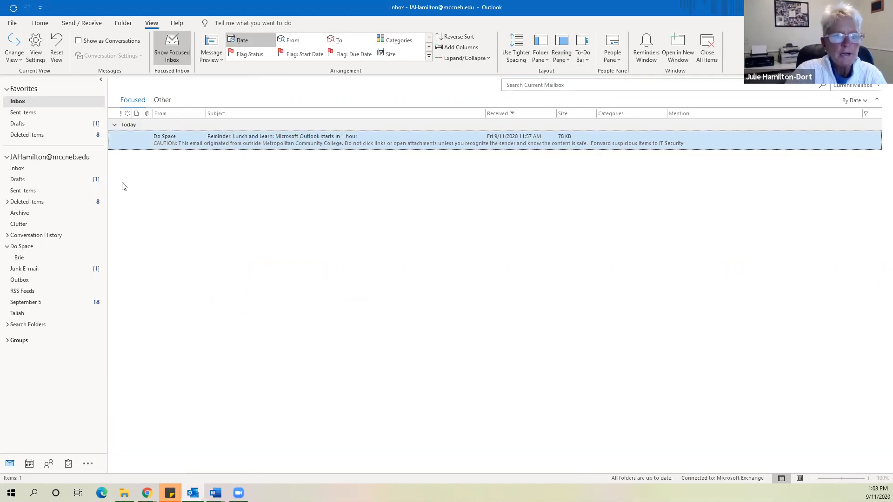
double_click(267, 145)
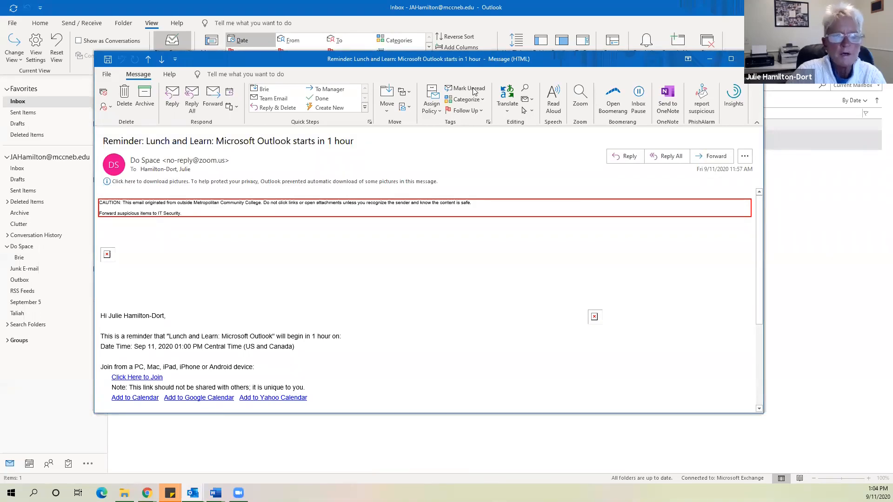
left_click_drag(587, 61, 458, 71)
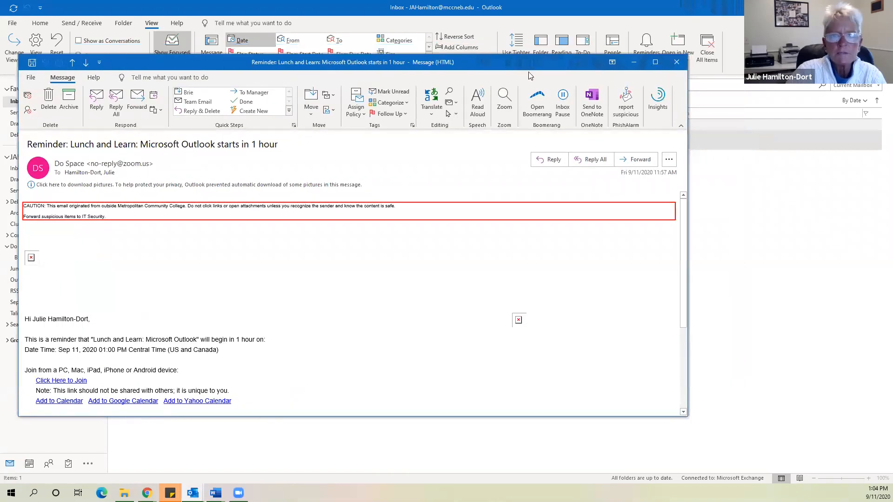
left_click(676, 63)
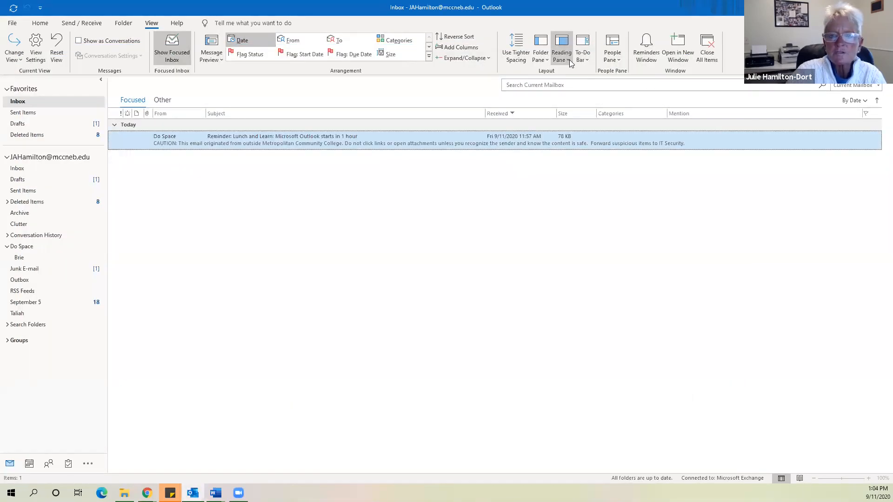
left_click(569, 61)
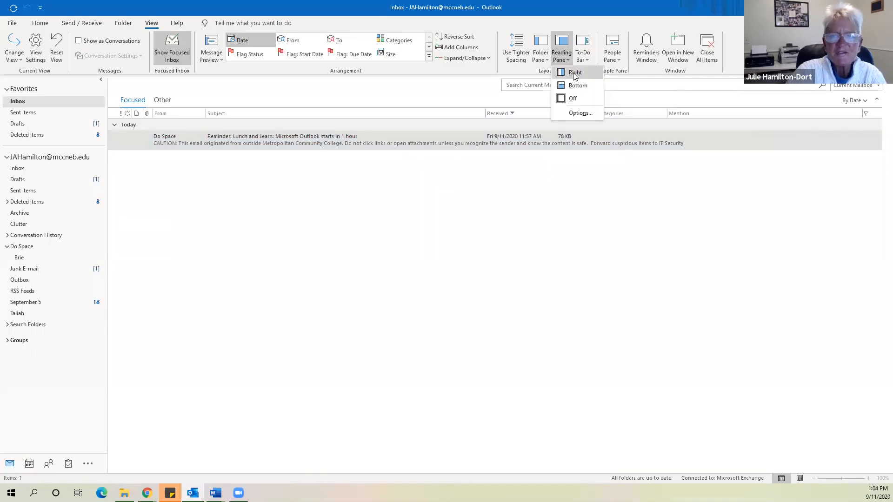
left_click(574, 73)
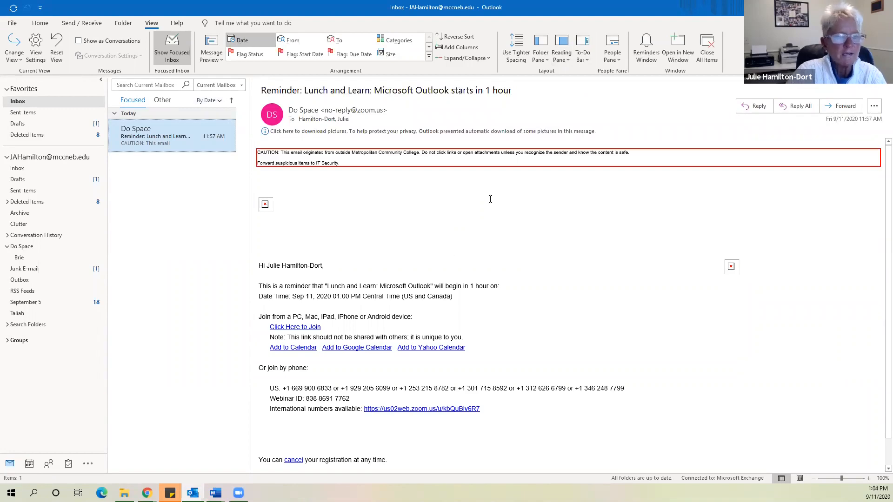
left_click(570, 64)
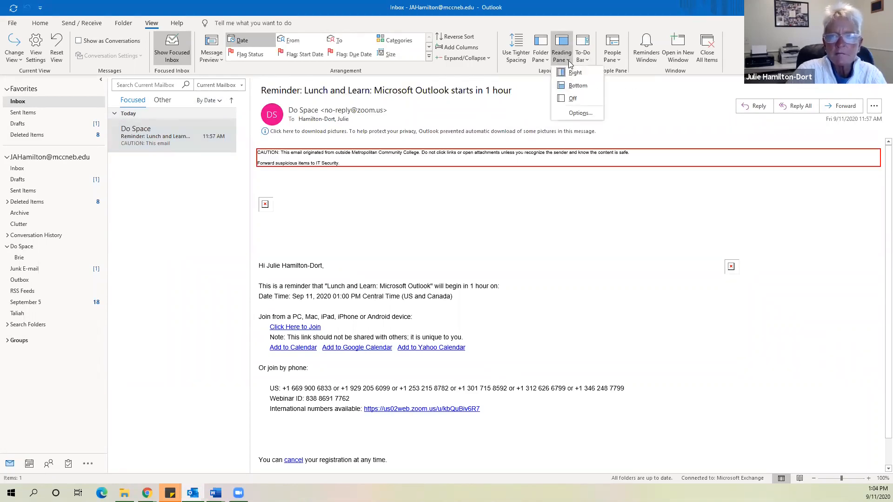
left_click(573, 99)
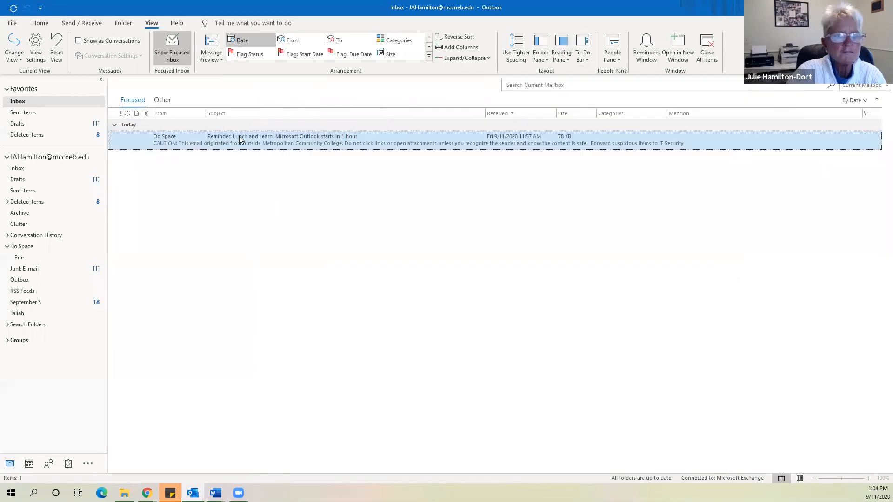
left_click(282, 142)
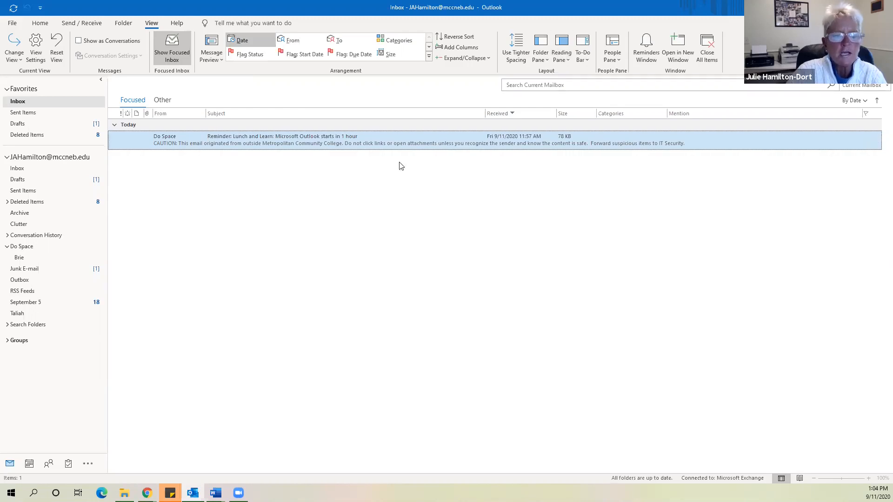
left_click(40, 23)
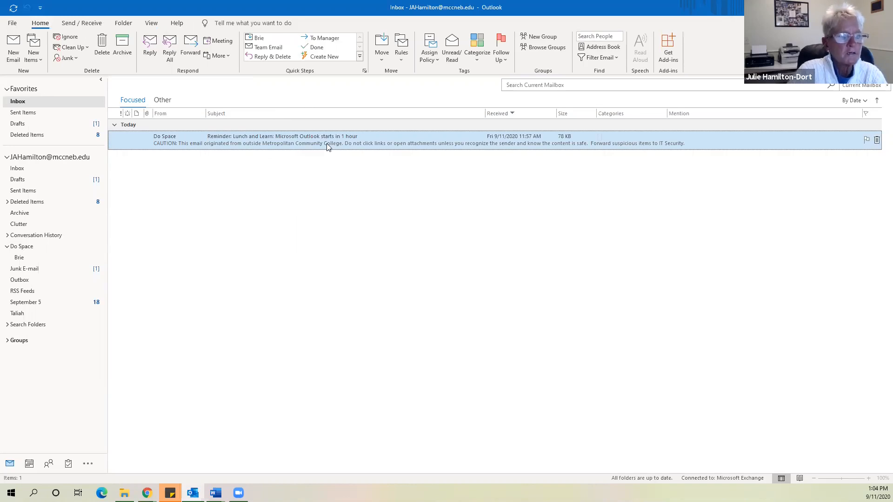
Open a new blank email, reposition its window, and start typing the recipient's name in To
left_click(13, 65)
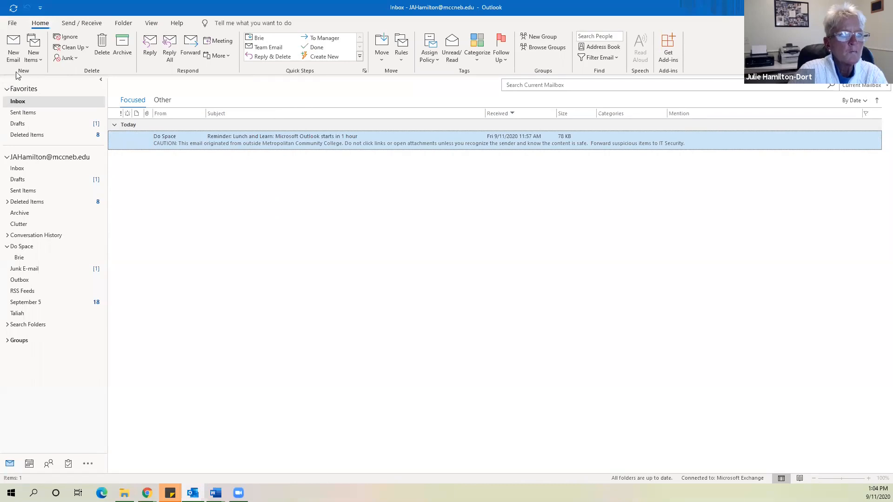
left_click(13, 42)
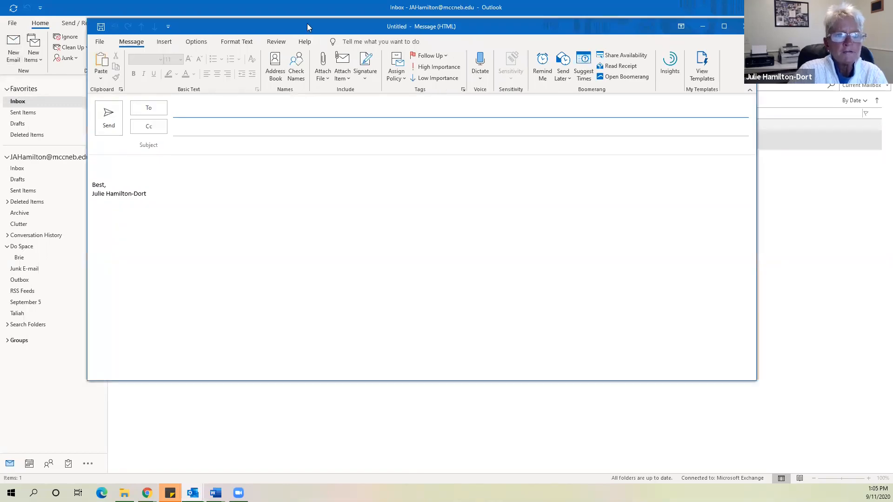
left_click_drag(306, 23, 308, 33)
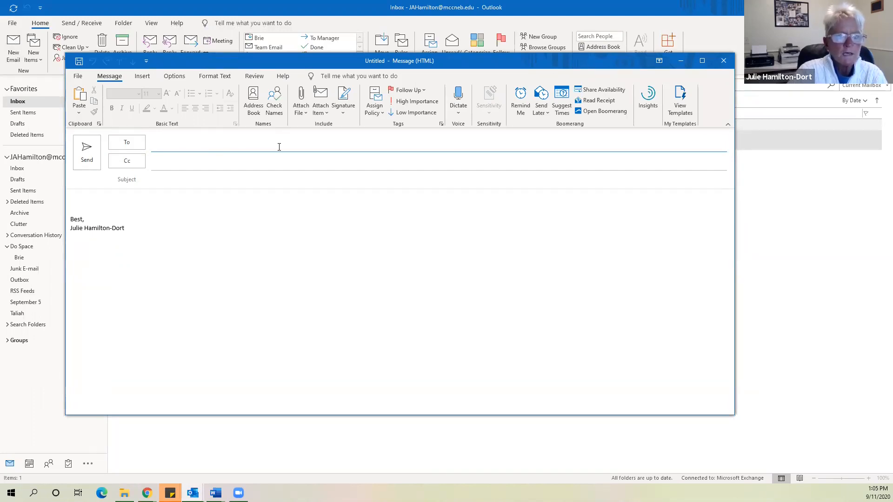
type("ps")
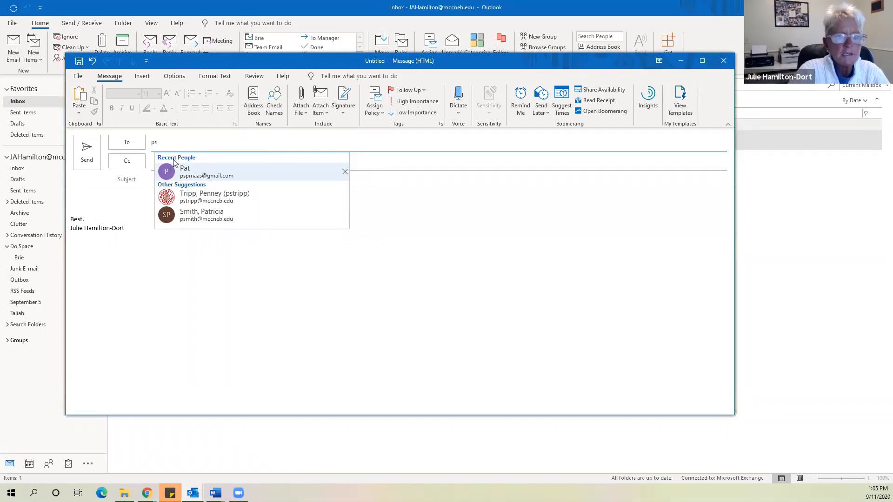
Pick the suggested recipient and type the subject 'This is an example email <eom>'
left_click(193, 176)
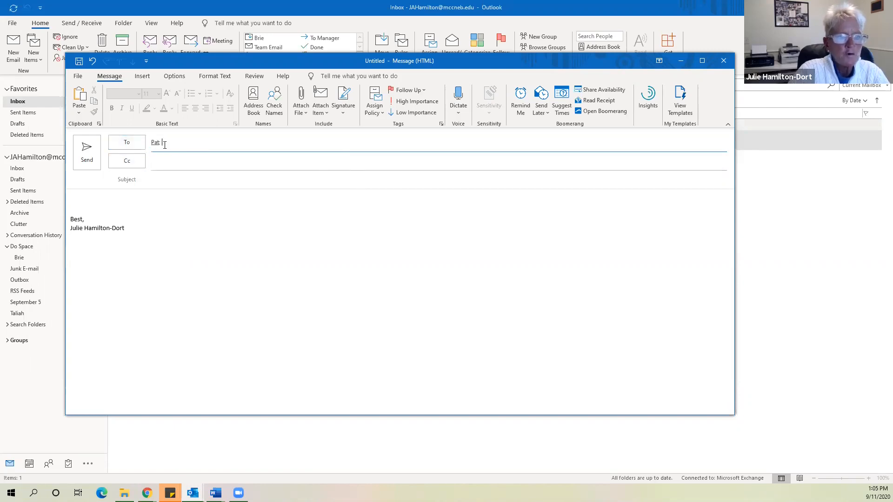
left_click(163, 183)
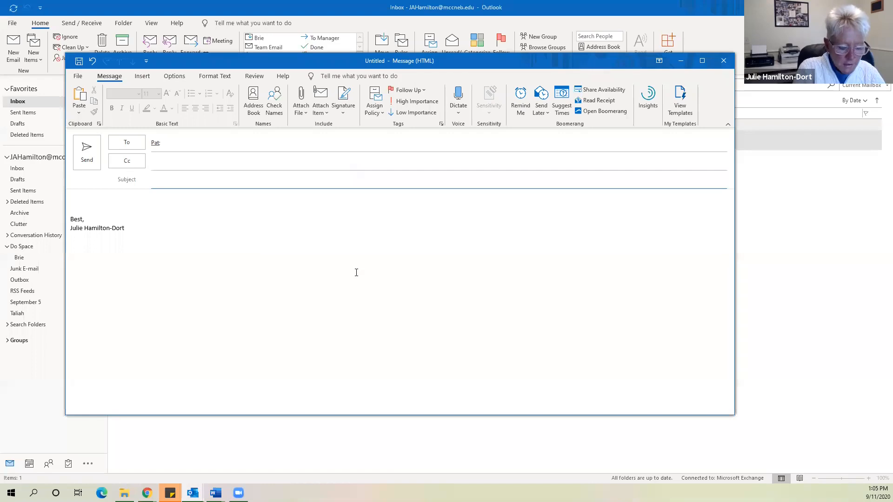
type("This is")
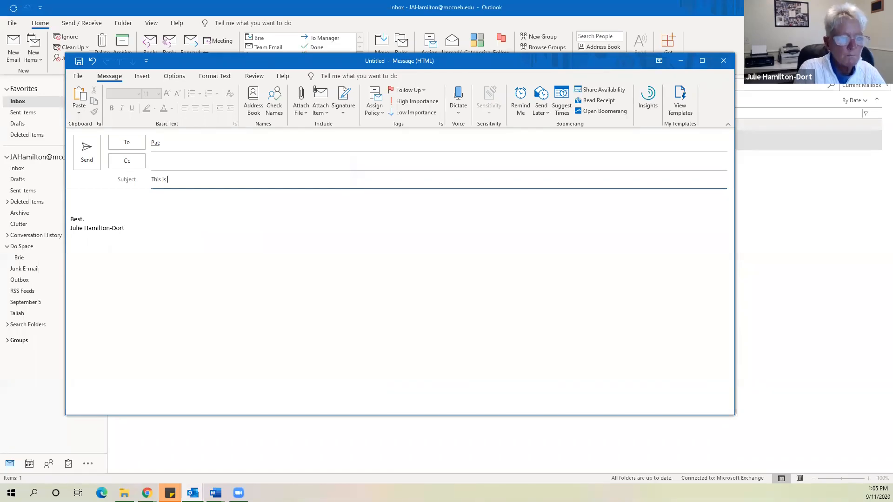
type(" an exampl")
key("BackSpace")
key("BackSpace")
key("BackSpace")
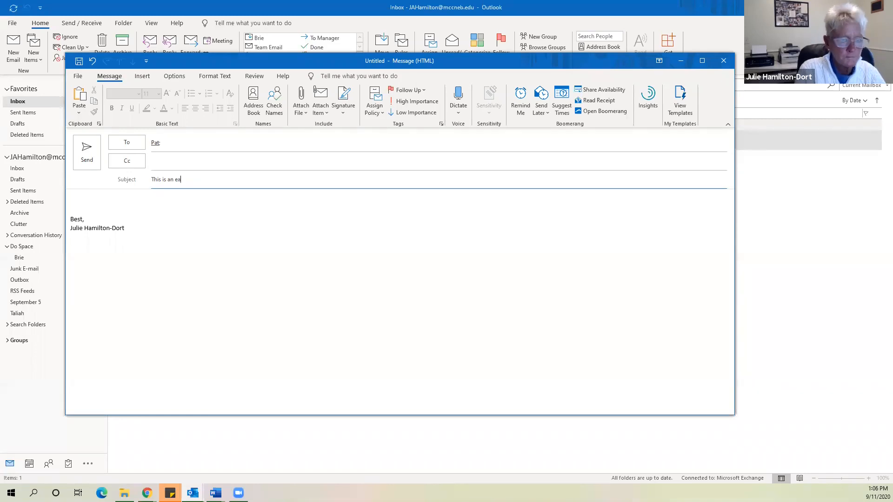
type("xam")
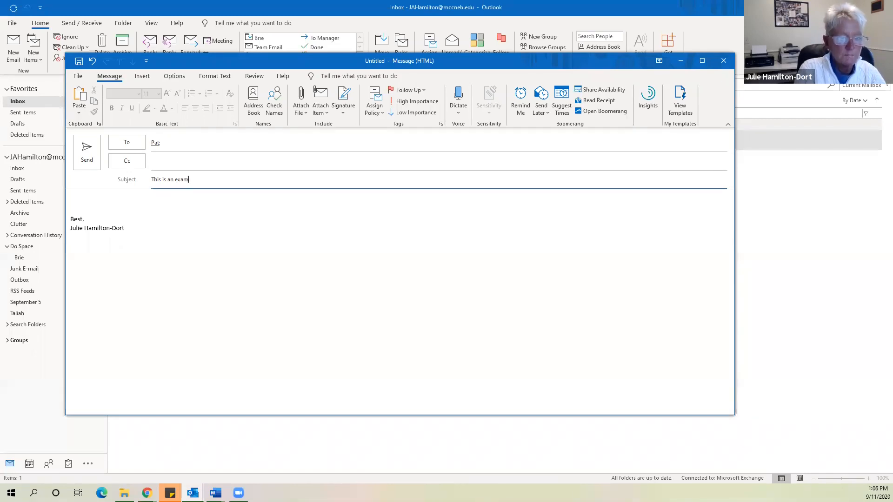
type("pl  email <")
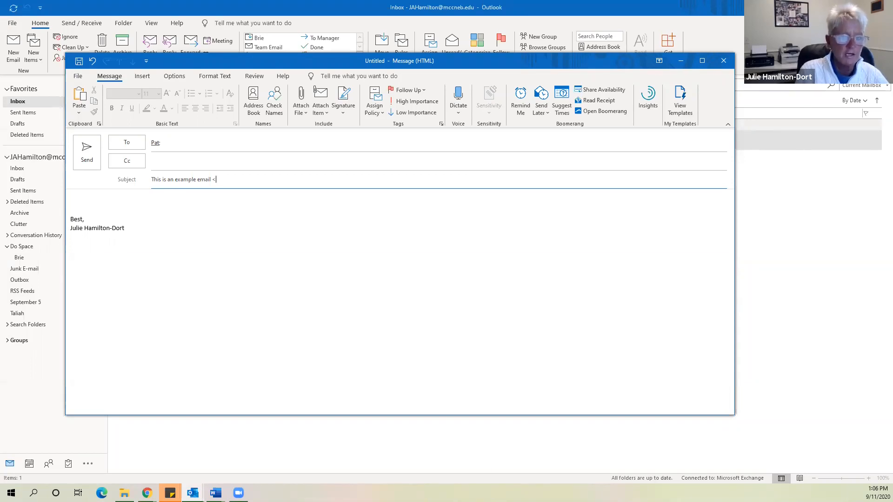
type("eom")
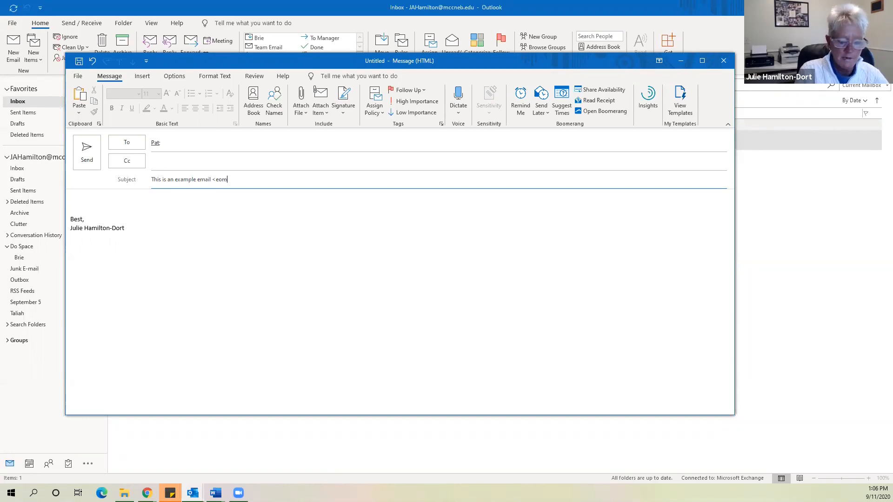
type(">")
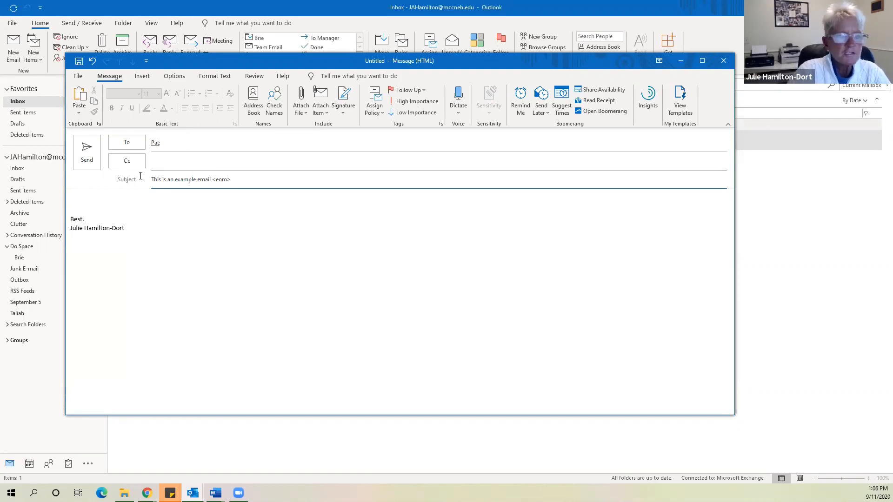
Send the example email, open a new message, and clear the partly typed recipient
left_click(85, 148)
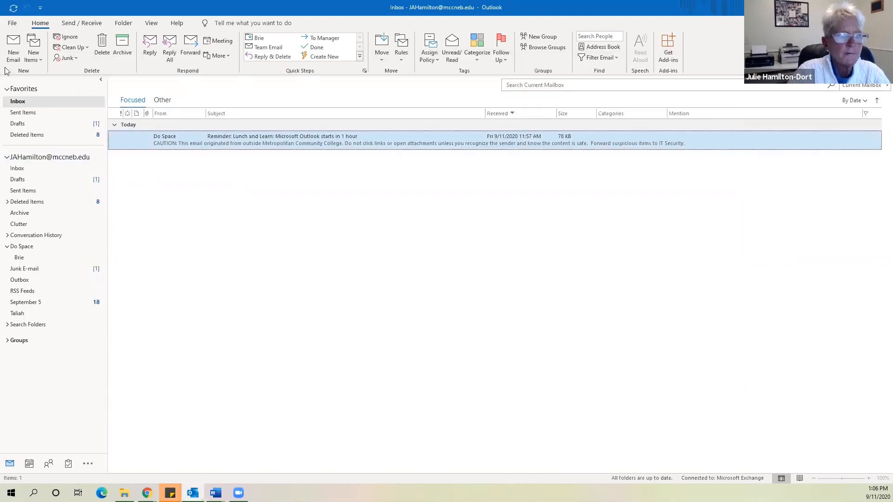
left_click(14, 48)
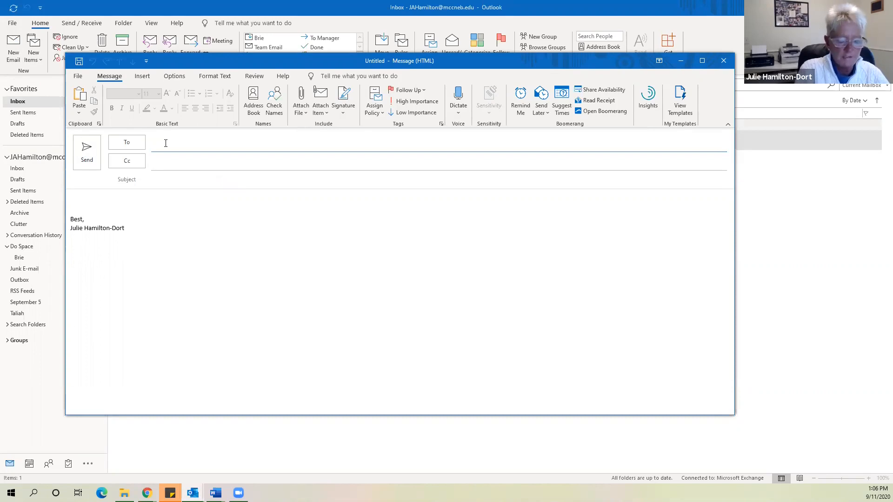
type("ps")
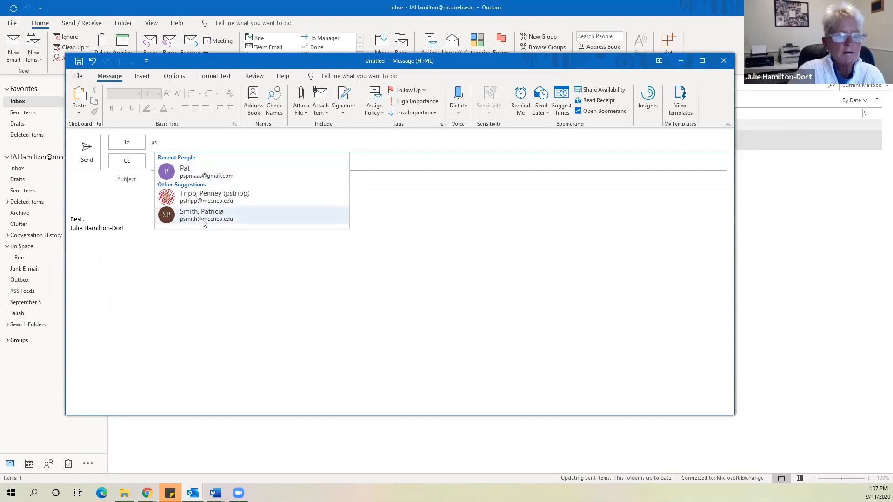
key("BackSpace")
key("BackSpace")
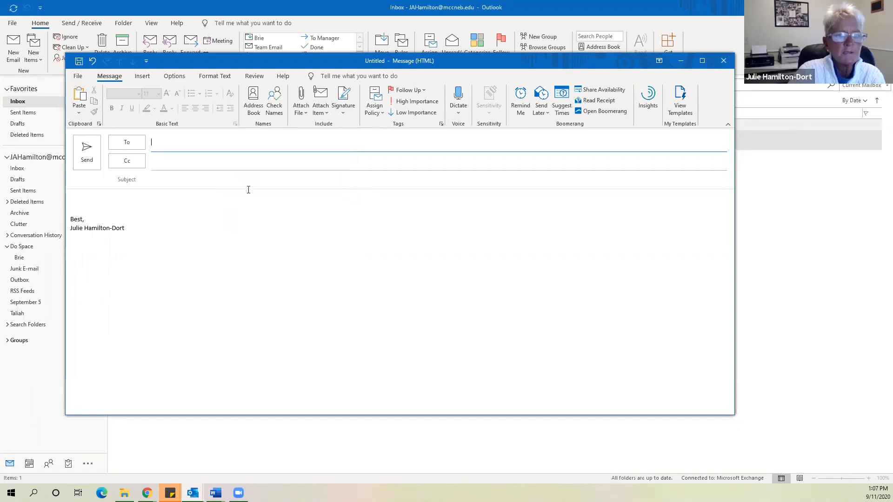
Open the Address Book and switch it to the Contacts list
left_click(253, 98)
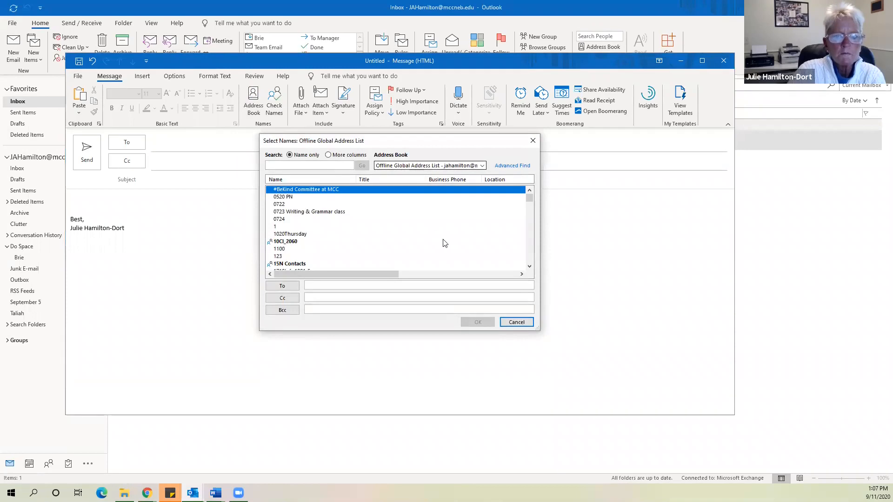
left_click_drag(458, 147, 338, 147)
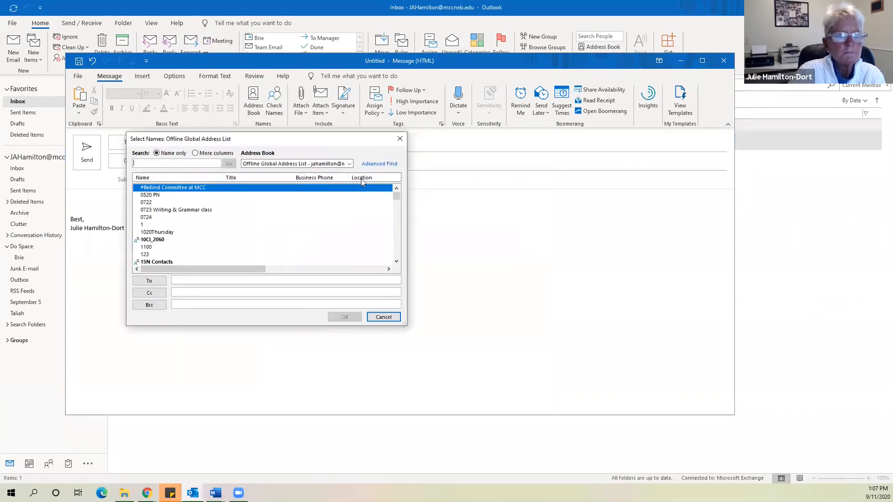
left_click(348, 163)
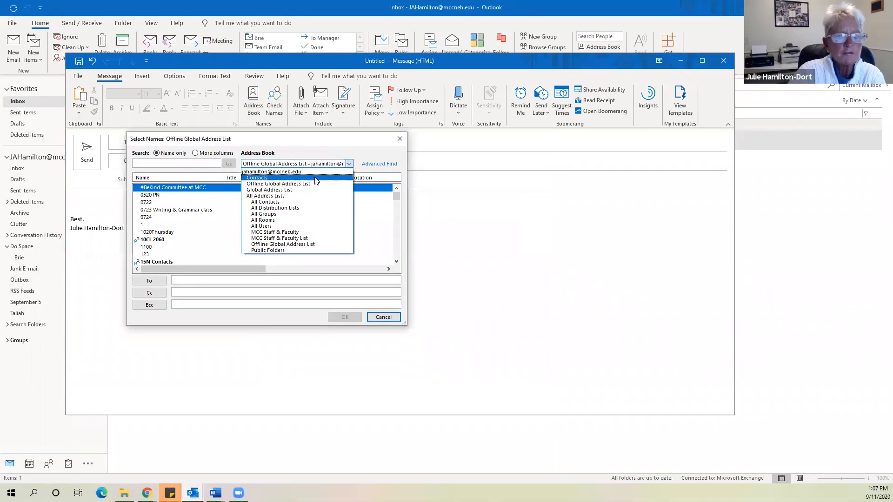
left_click(316, 180)
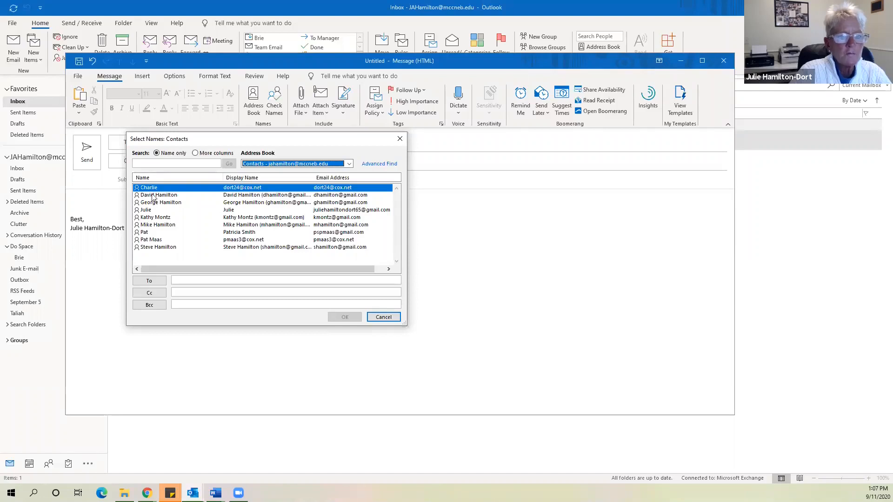
Add three contacts as recipients, remove them again, and move to the Bcc box
left_click(150, 281)
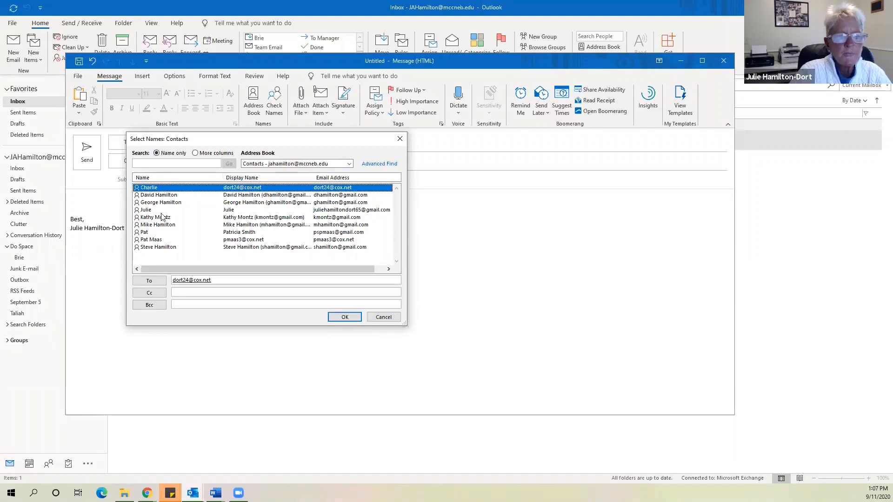
double_click(163, 195)
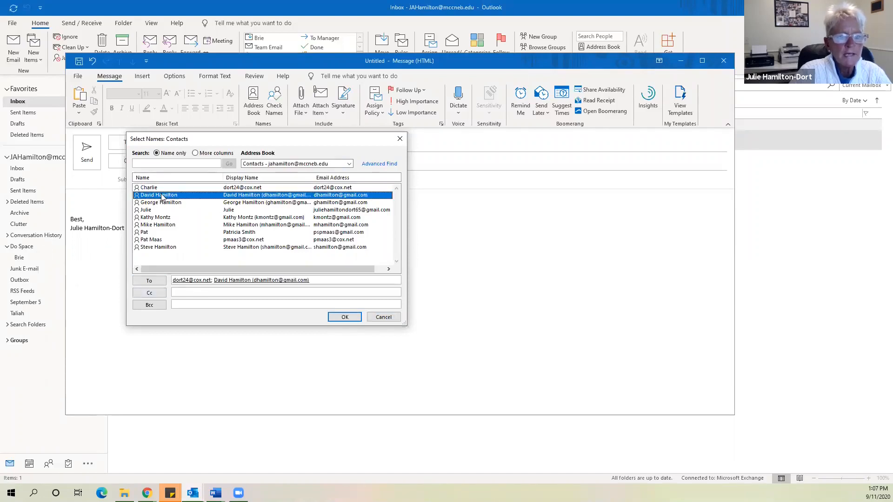
double_click(162, 203)
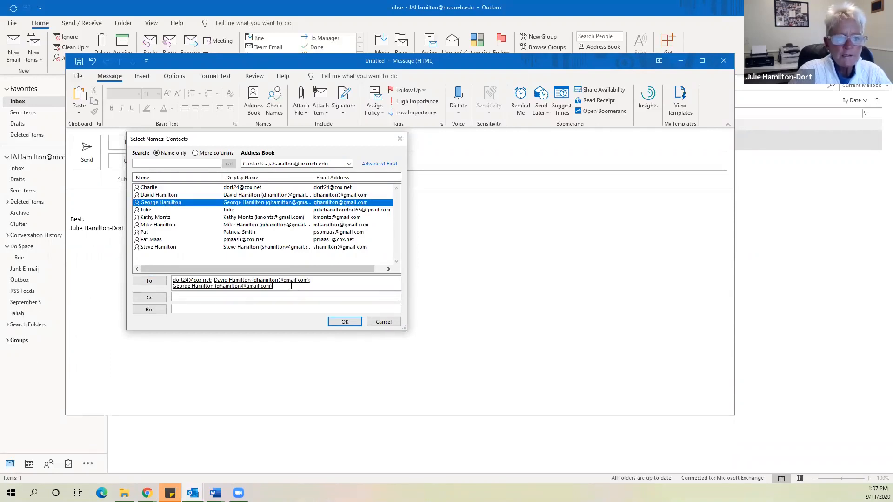
key("BackSpace")
key("BackSpace")
key("BackSpace")
key("BackSpace")
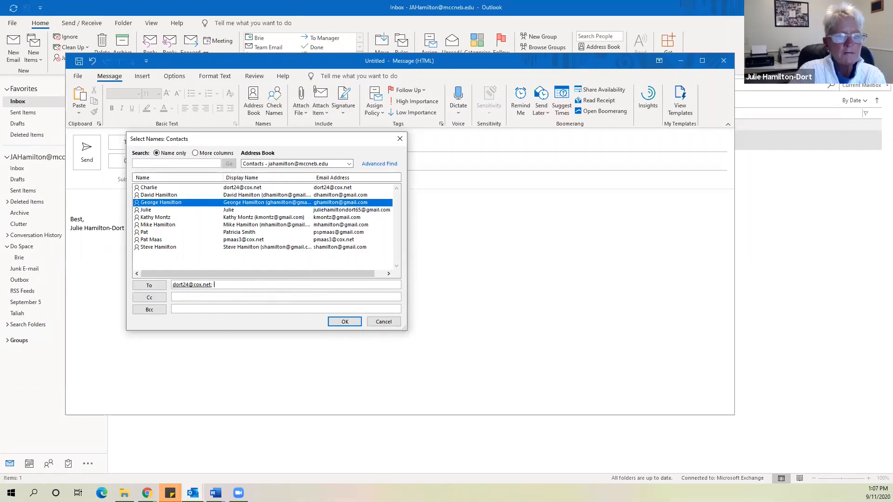
key("BackSpace")
key("BackSpace")
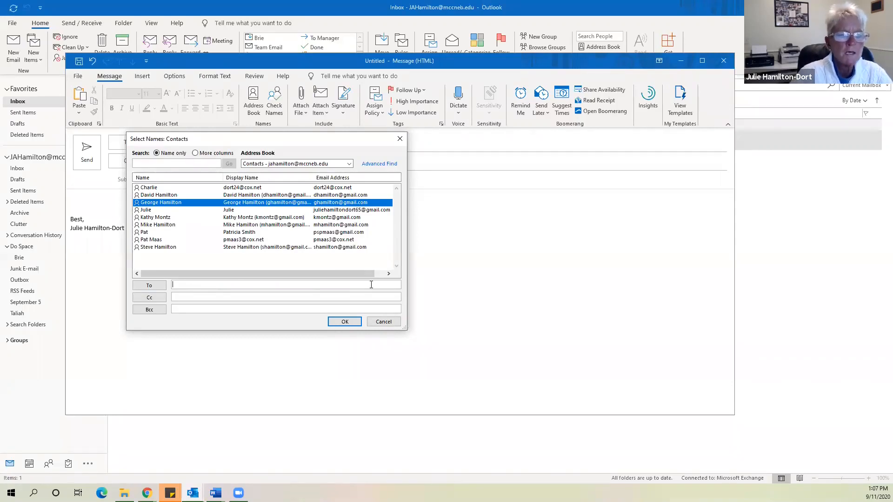
left_click(230, 308)
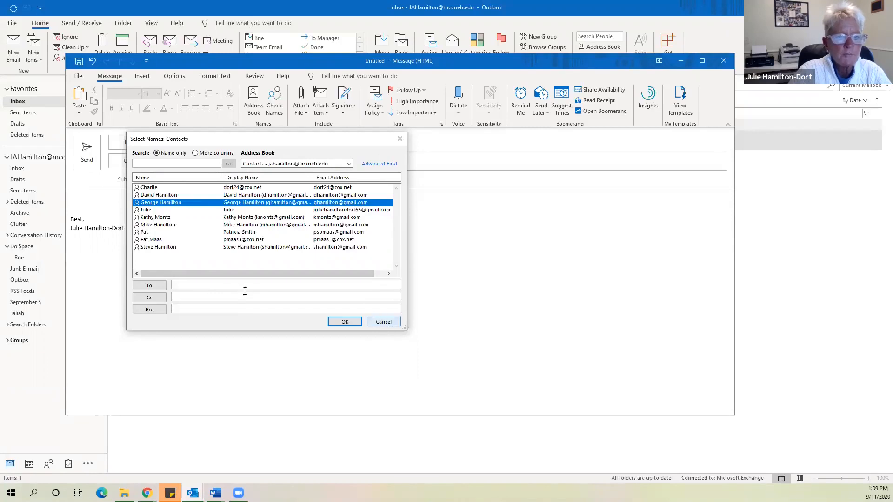
left_click(381, 322)
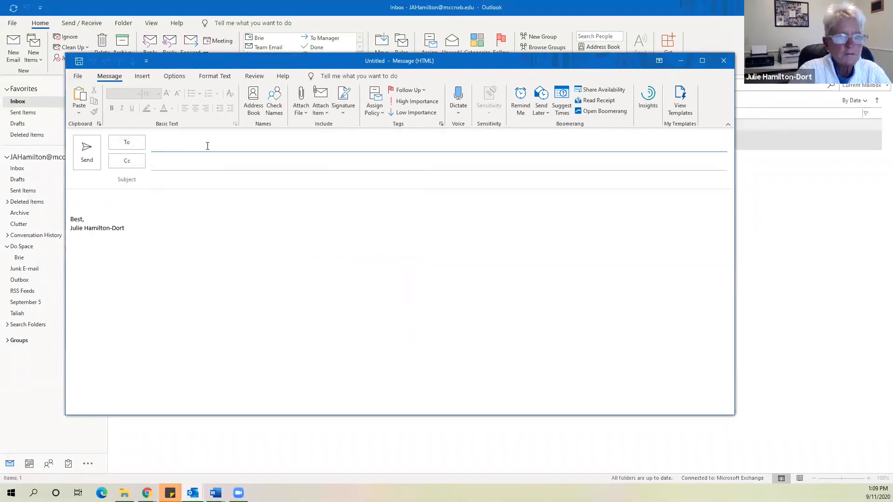
Add one Recent People contact to To and another to Cc
left_click(207, 146)
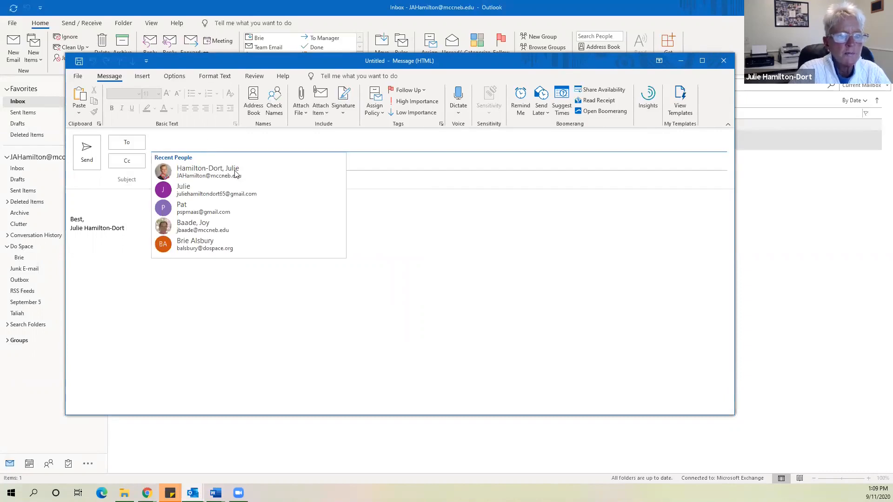
left_click(227, 187)
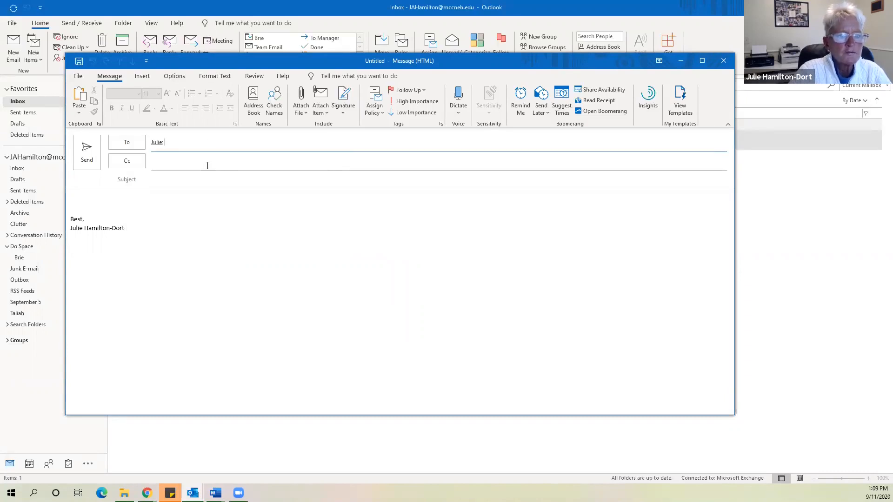
left_click(207, 165)
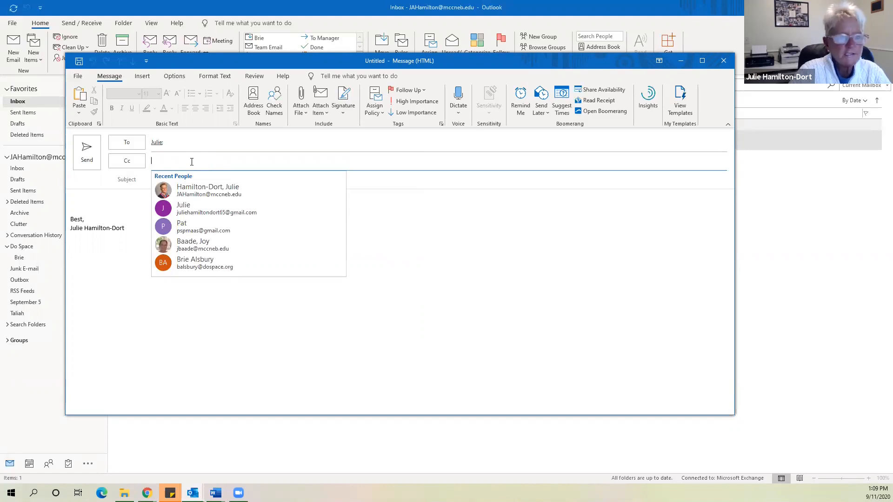
left_click(202, 229)
left_click(162, 183)
left_click(128, 163)
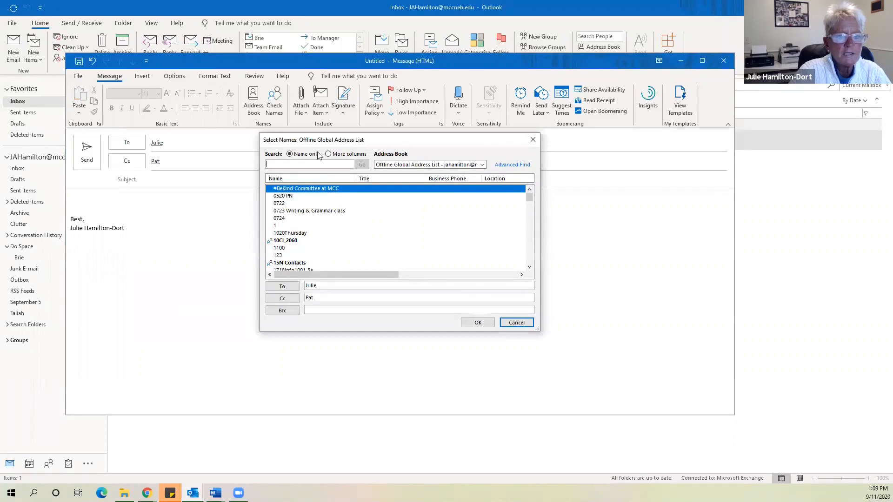
left_click_drag(319, 140, 222, 88)
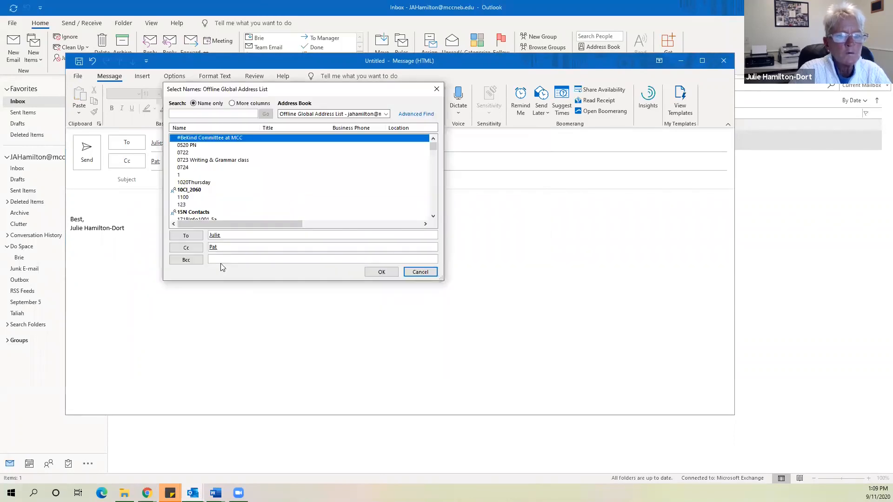
left_click(221, 260)
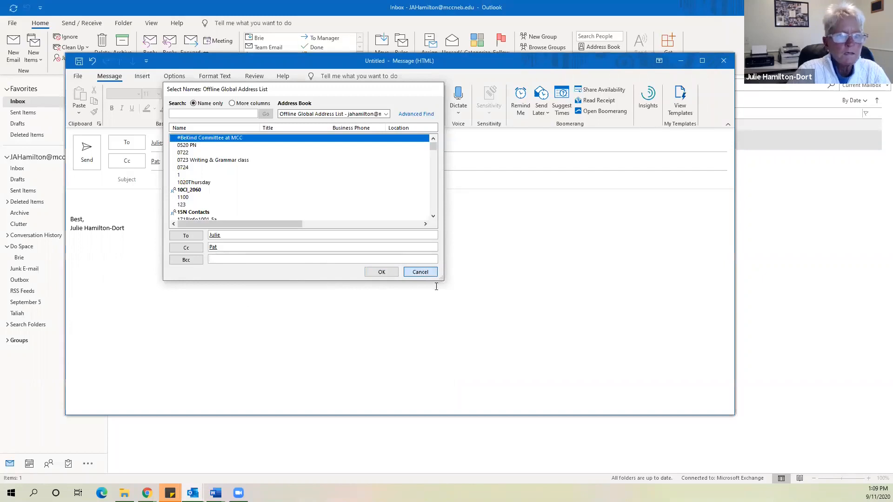
left_click(418, 273)
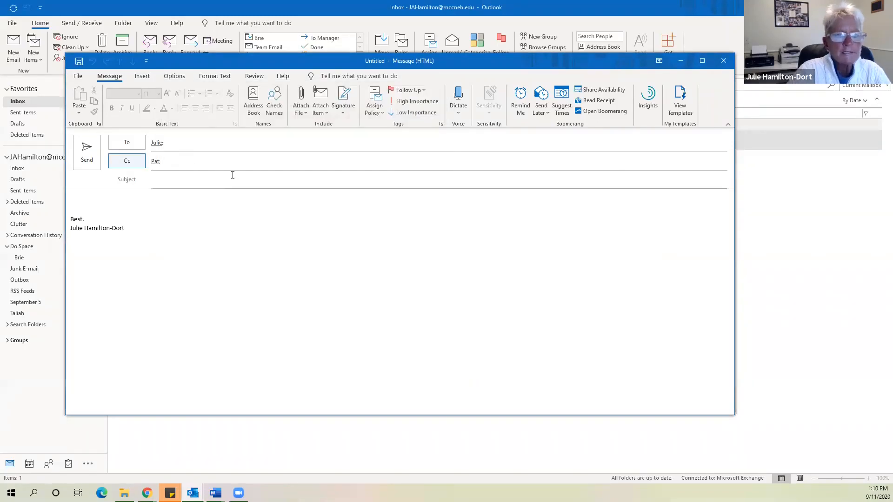
Enter subject 'Test Email' and body 'This is an example of how to attach a file to an email.'
left_click(182, 181)
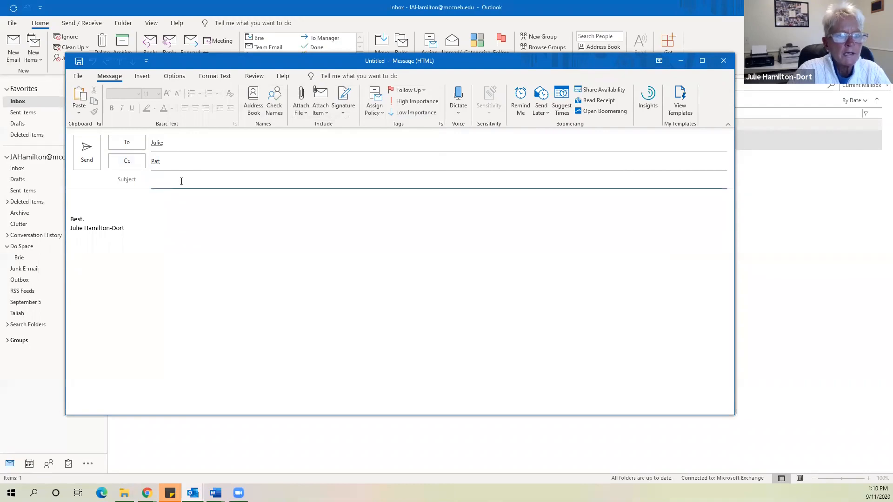
type("Test Email")
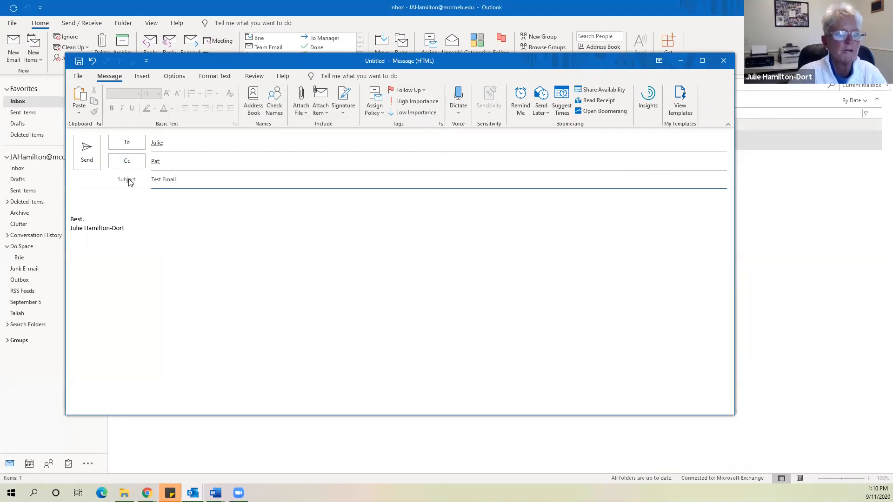
left_click(95, 205)
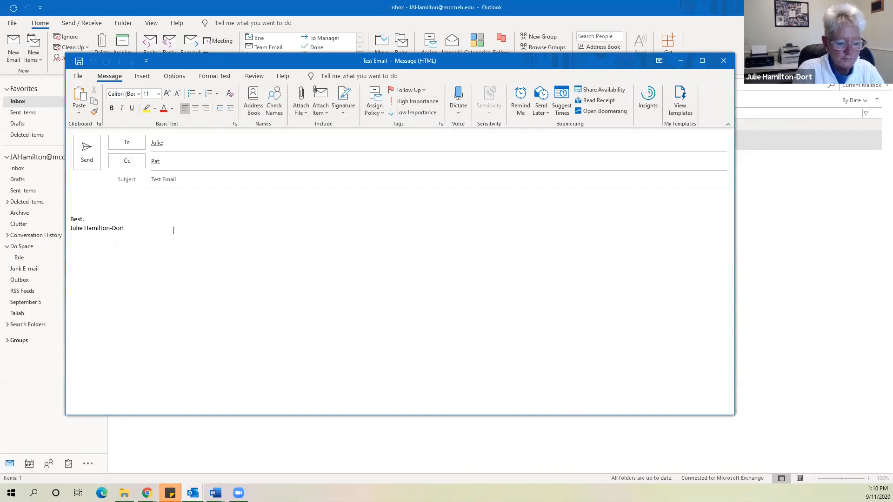
type("Thi")
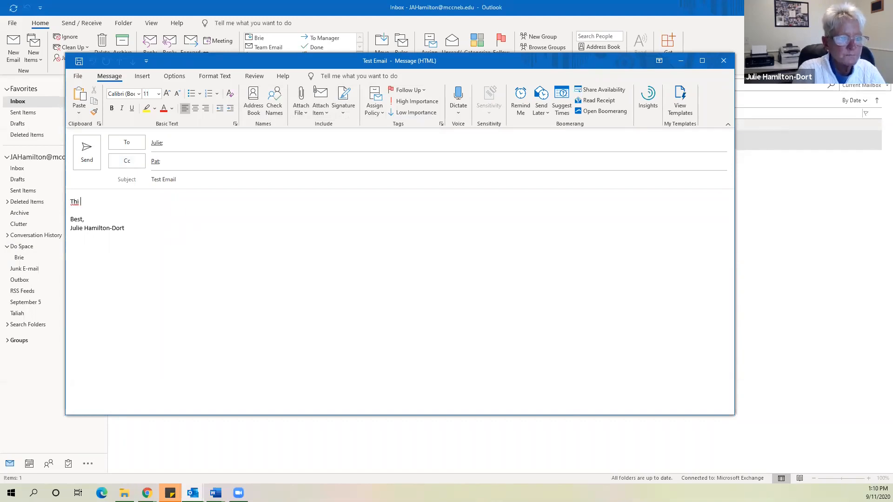
type("s is an ")
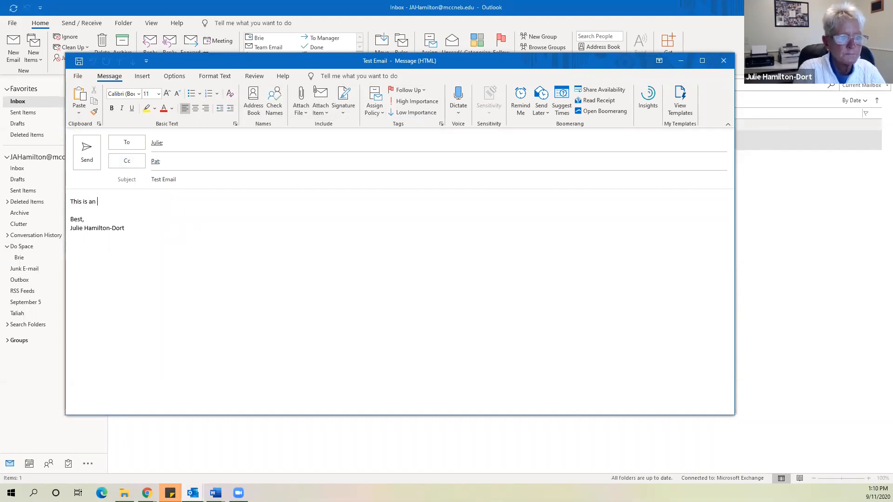
type("example of")
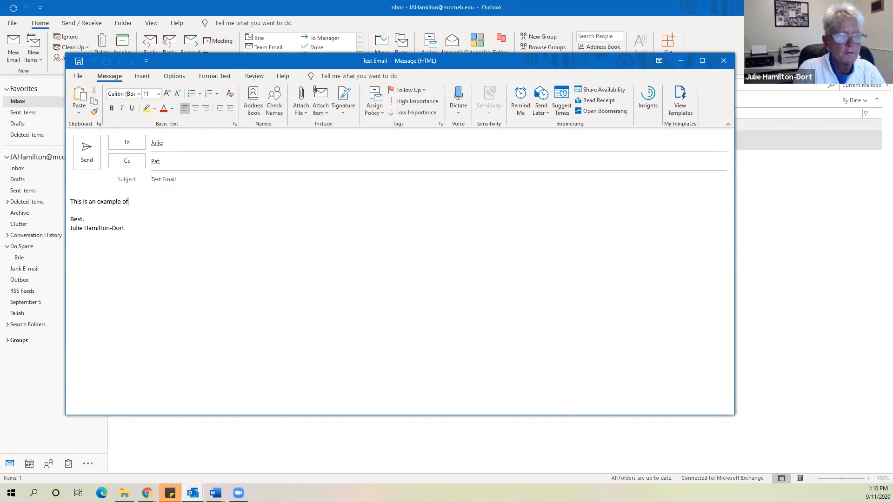
type(" how to attacha")
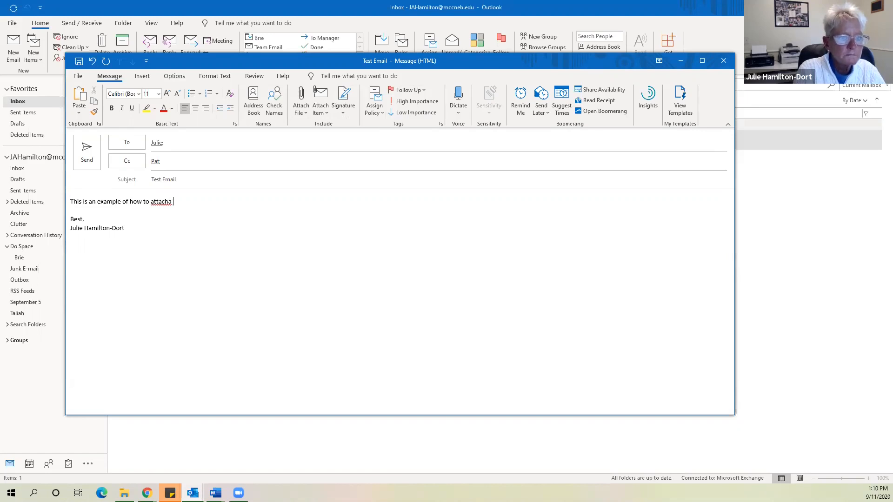
key("BackSpace")
type("afile")
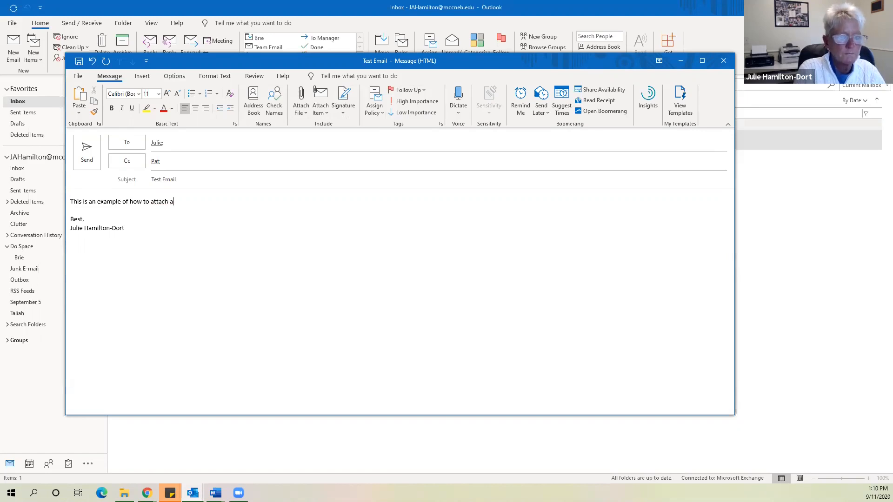
key("BackSpace")
key("BackSpace")
key("BackSpace")
key("BackSpace")
key("BackSpace")
type("file to an email.")
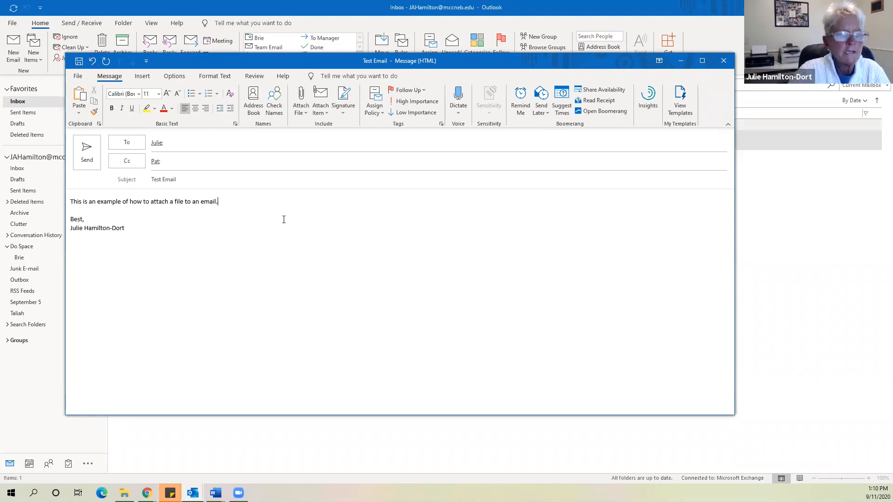
Browse OneDrive and attach Book 1.xlsx (6 KB) to the draft as a copy
left_click(307, 115)
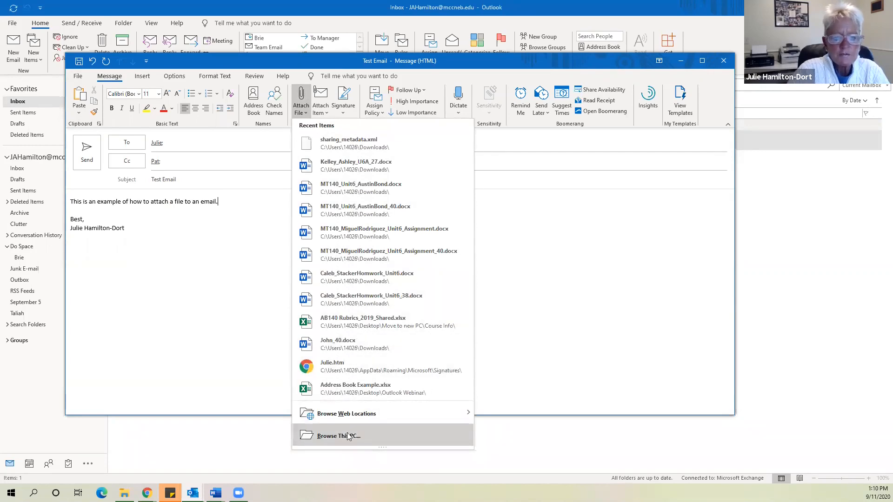
mouse_move(338, 418)
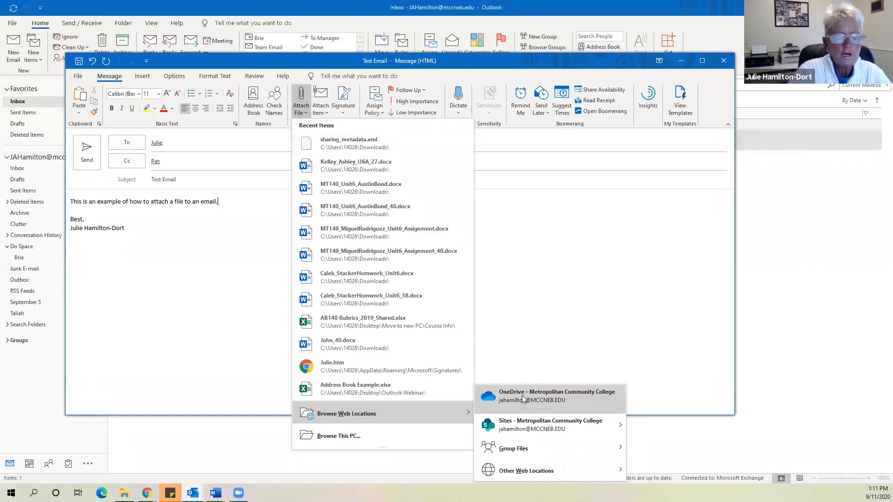
left_click(522, 399)
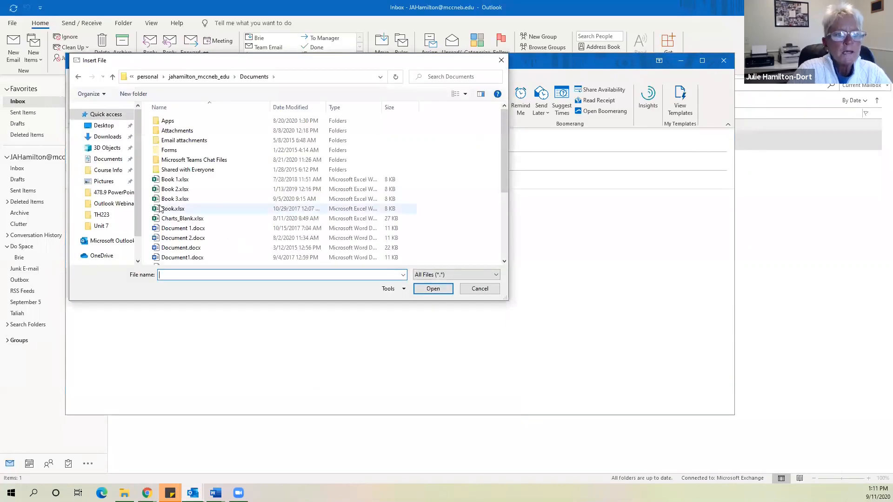
scroll(274, 179, "down", 4)
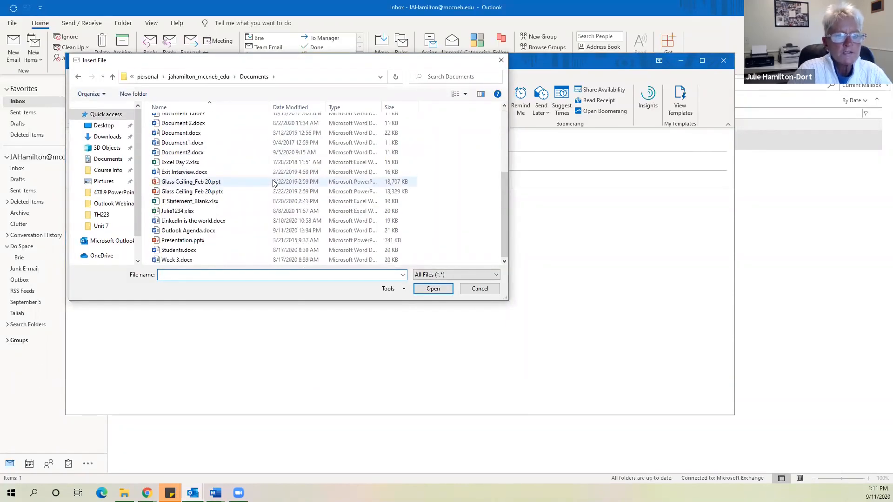
scroll(274, 181, "up", 4)
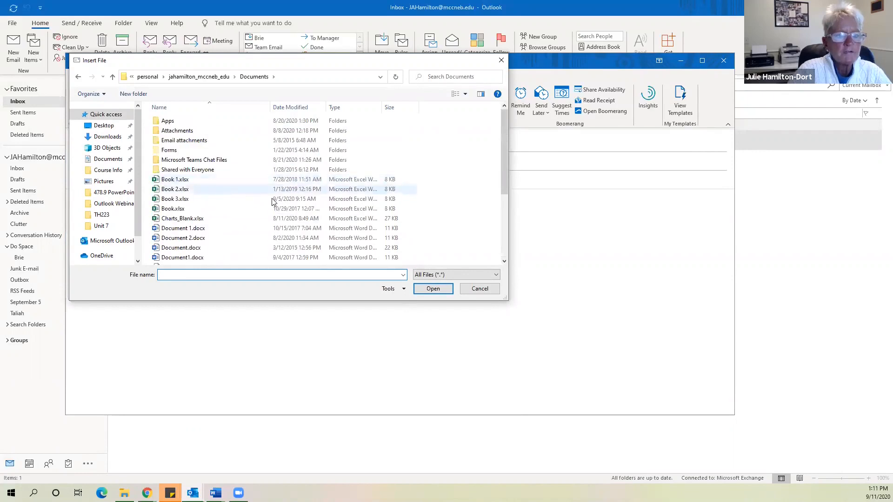
double_click(215, 180)
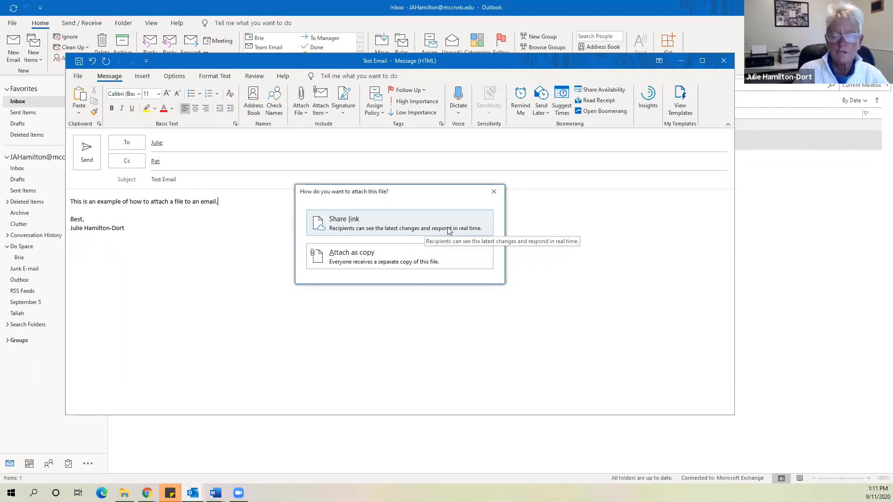
left_click(385, 264)
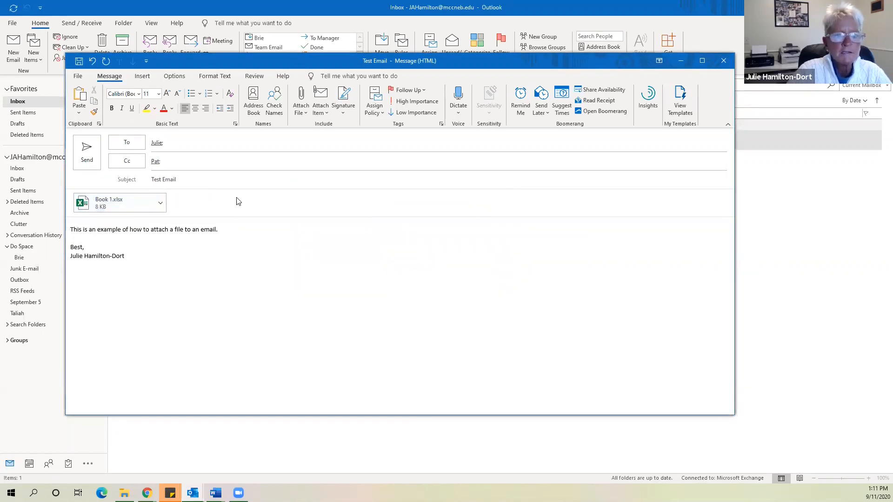
left_click(305, 113)
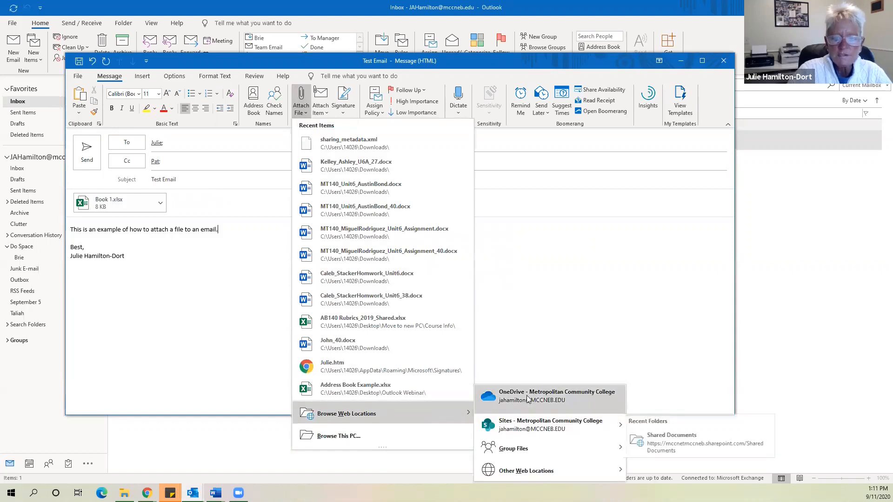
Attach Invoice_Template.xlsx from the Desktop, then send the Test Email
mouse_move(523, 423)
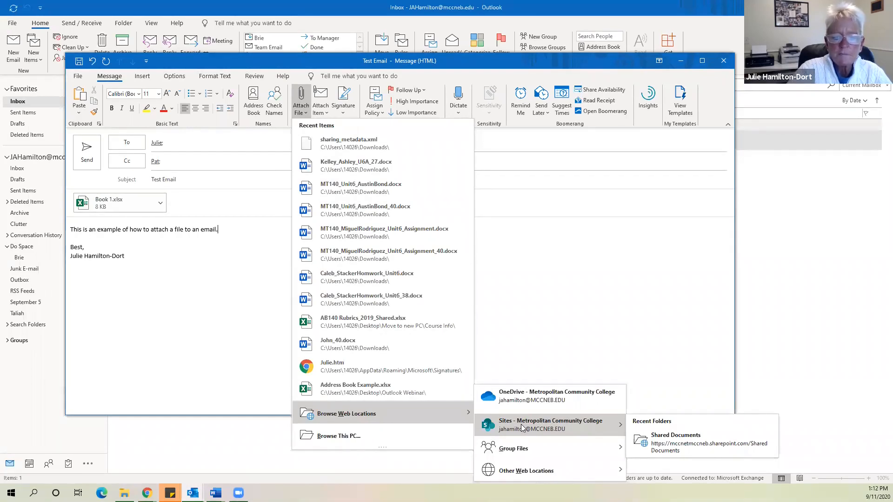
left_click(379, 436)
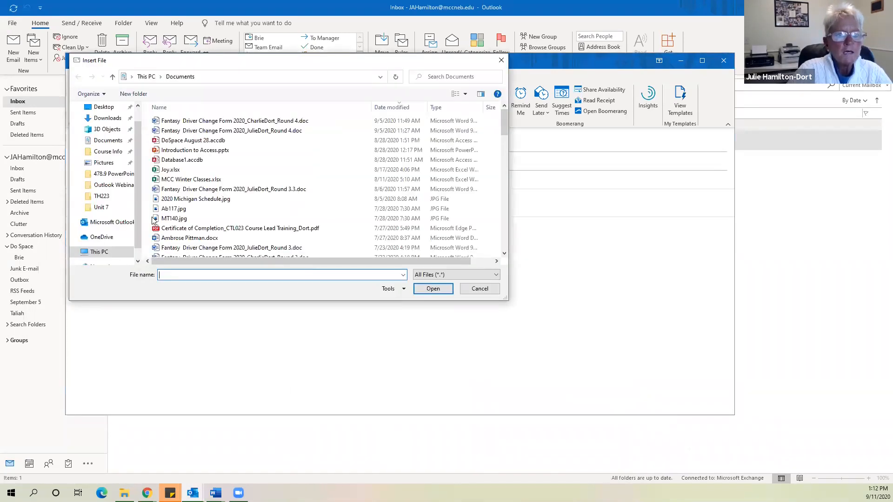
left_click(108, 111)
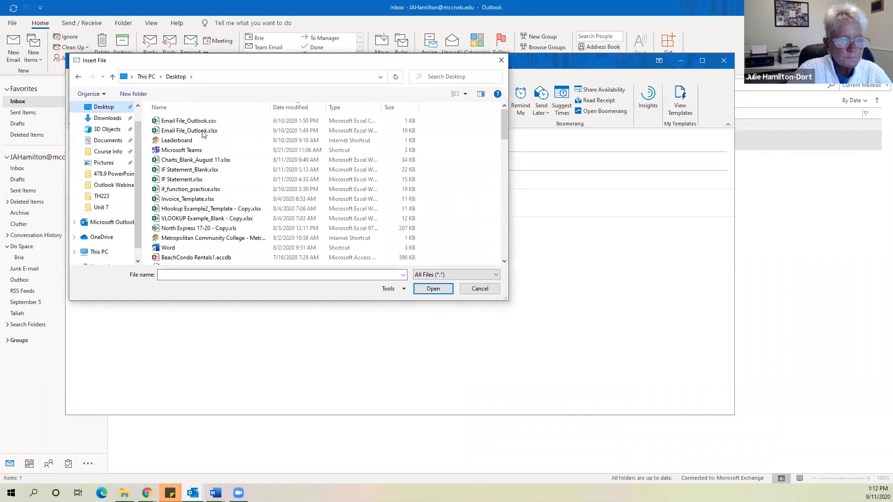
left_click(203, 200)
double_click(202, 200)
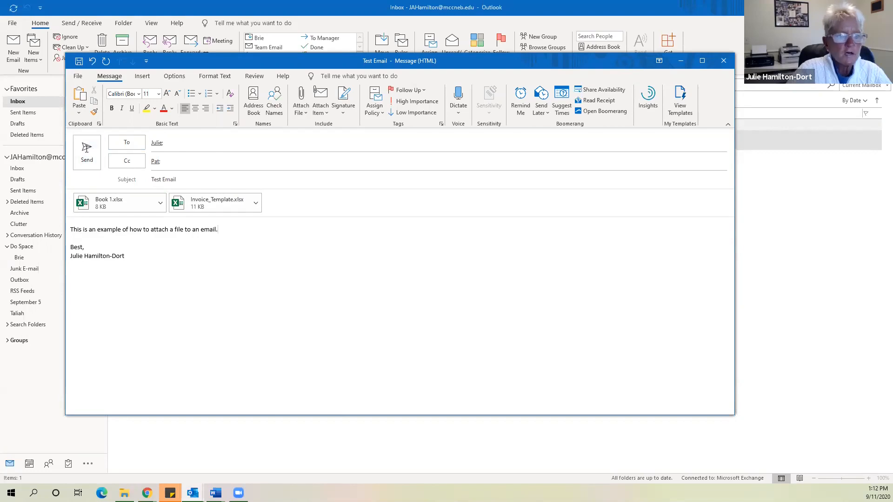
left_click(87, 153)
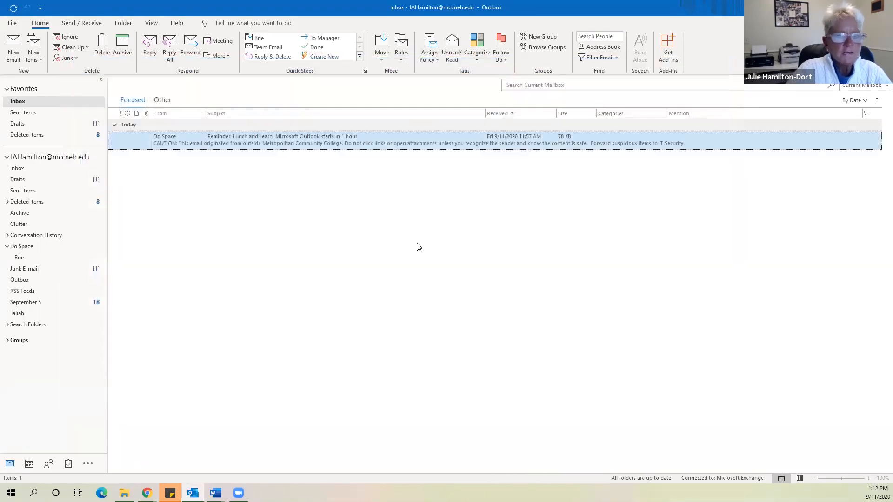
Start a new message to the suggested contact with a short greeting in the body
left_click(14, 46)
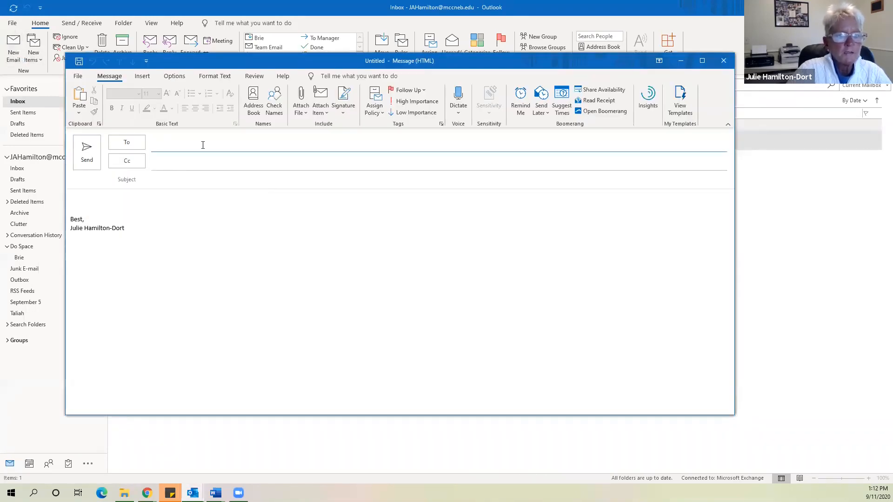
type("psp")
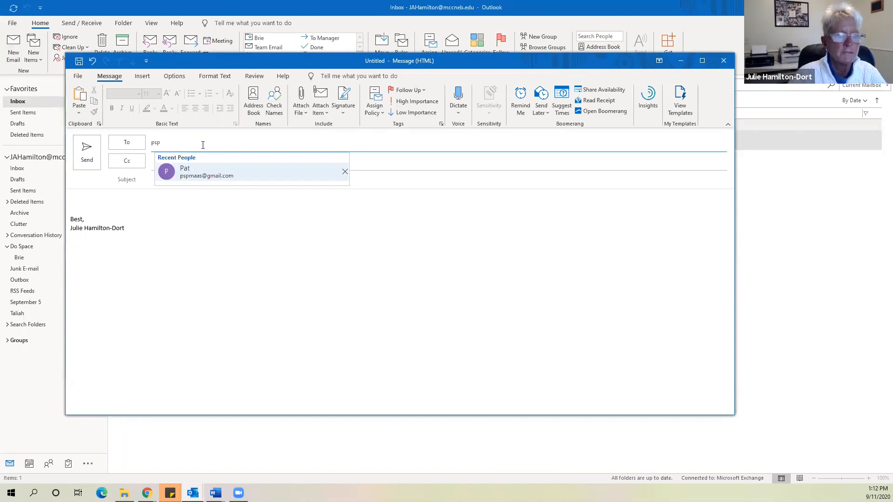
left_click(205, 174)
left_click(199, 184)
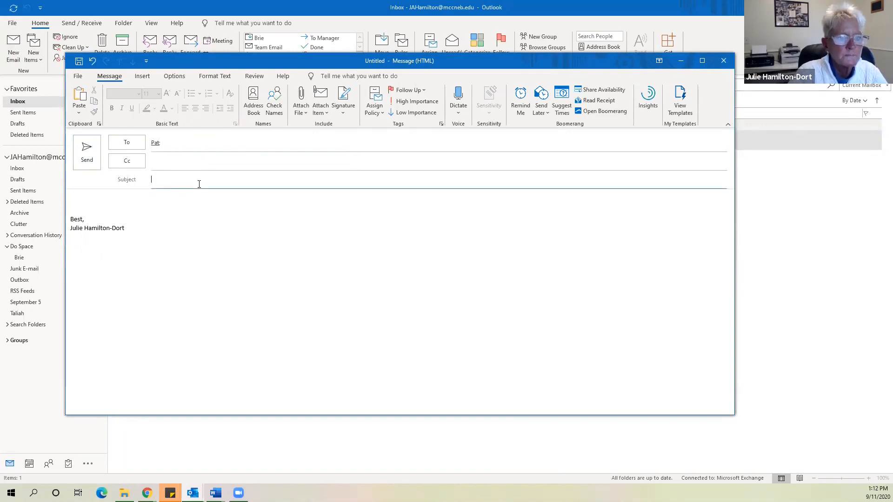
type("eom")
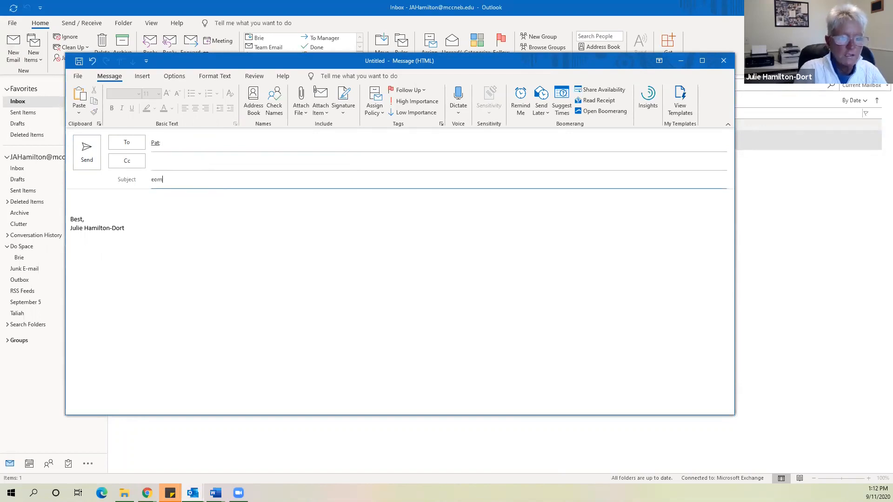
key("BackSpace")
key("BackSpace")
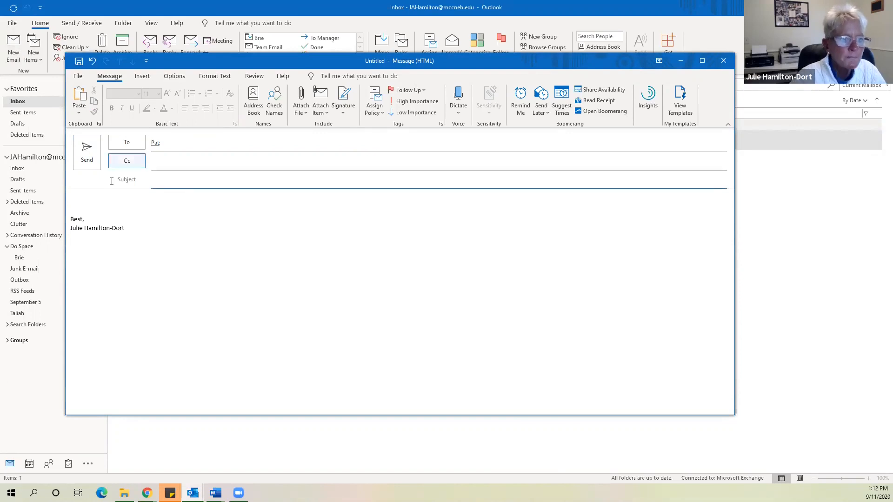
left_click(93, 199)
type("Hi Pat")
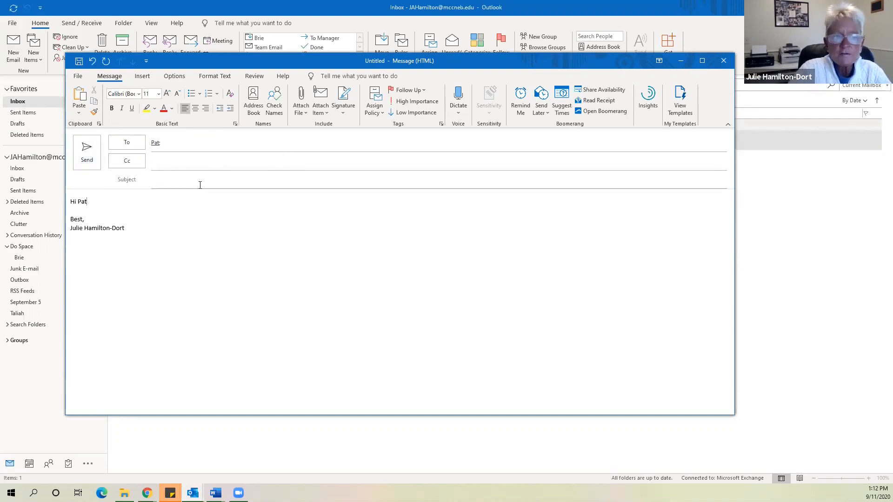
Try sending, cancel at the missing-subject warning, and enter subject 'This is an other example'
left_click(87, 151)
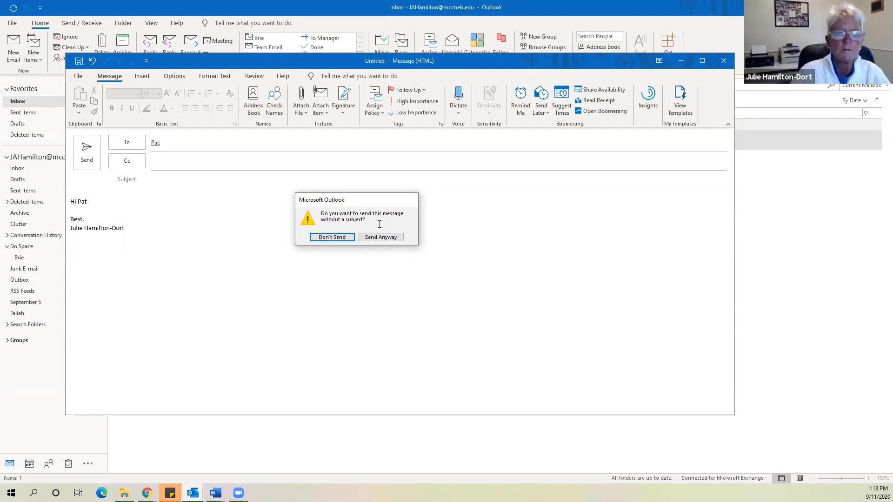
left_click(330, 237)
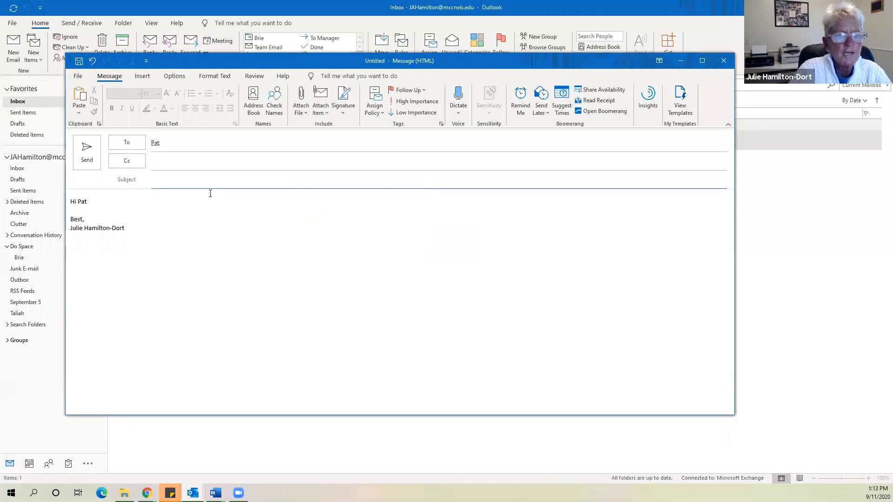
type("Thi")
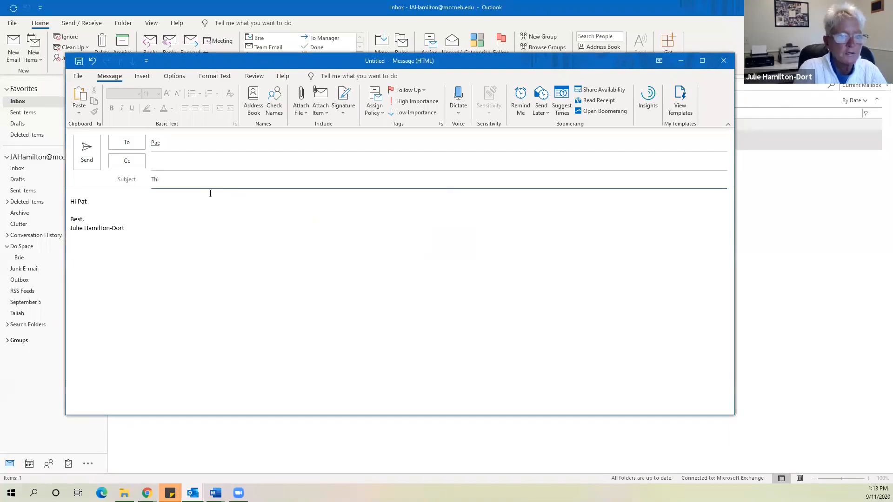
type("s is an ")
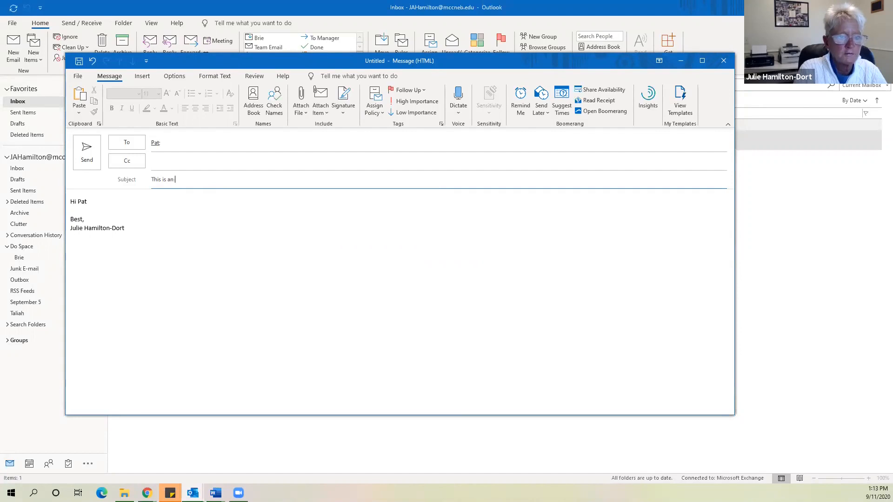
type("other example")
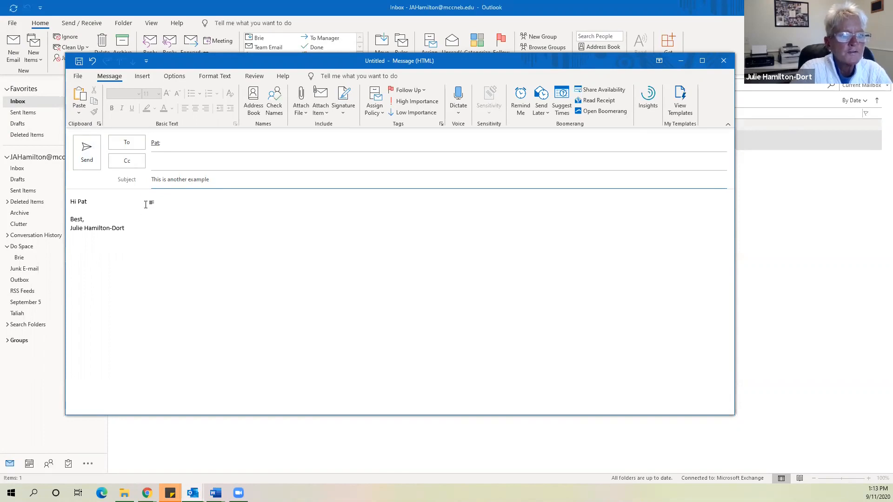
Add the line 'Here is the attached file I referred to earlier.' and send
left_click(122, 205)
key("Return")
type("Here I")
key("BackSpace")
type("s the a")
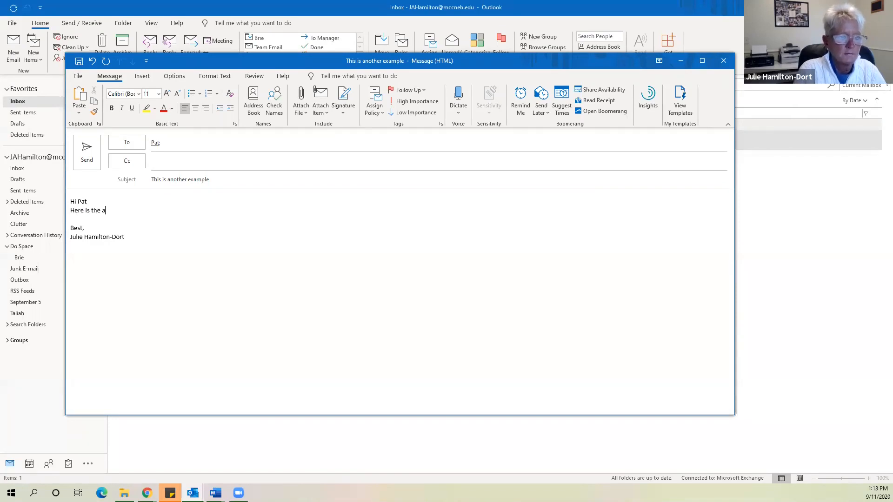
type("tttache")
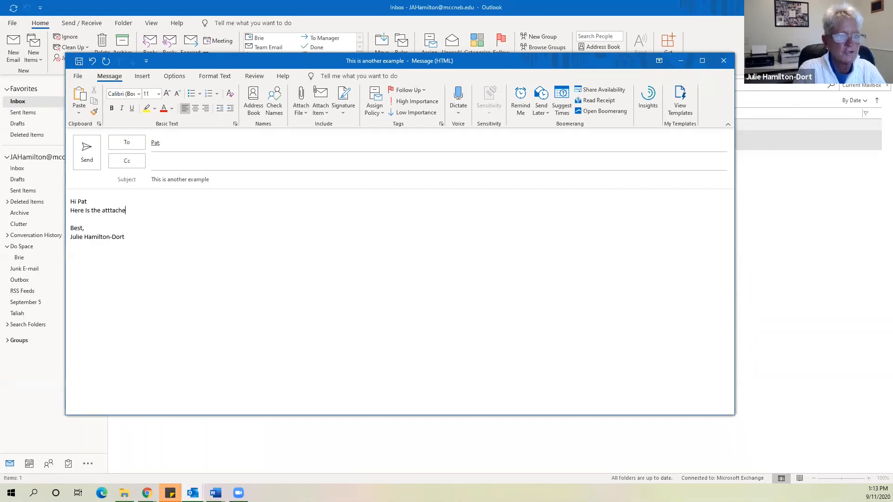
key("BackSpace")
key("BackSpace")
key("BackSpace")
key("BackSpace")
key("BackSpace")
type("ached file ")
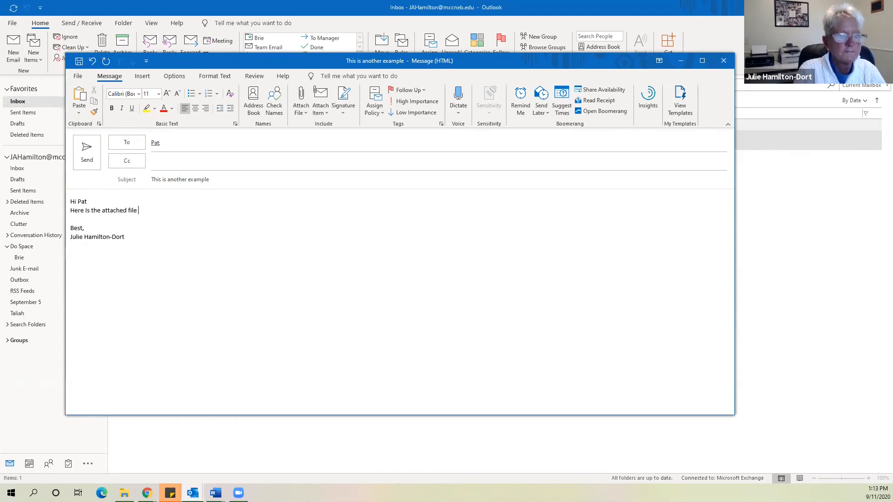
type("I refe")
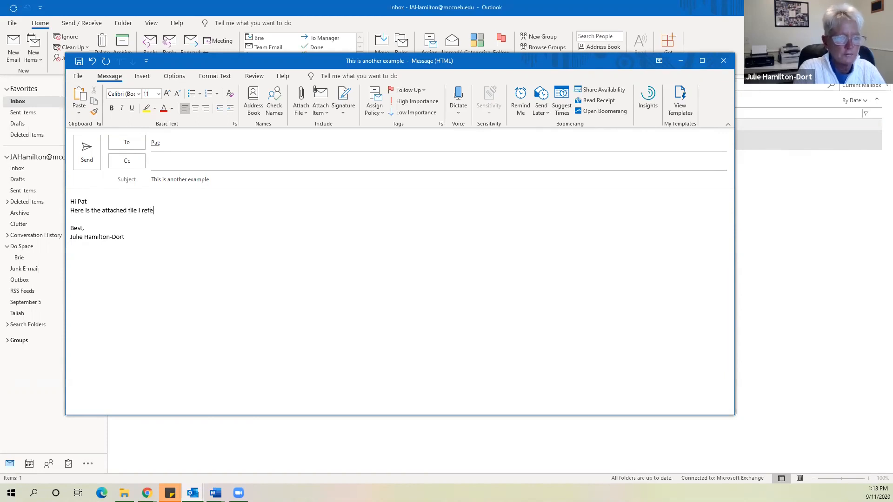
type("rred to ea")
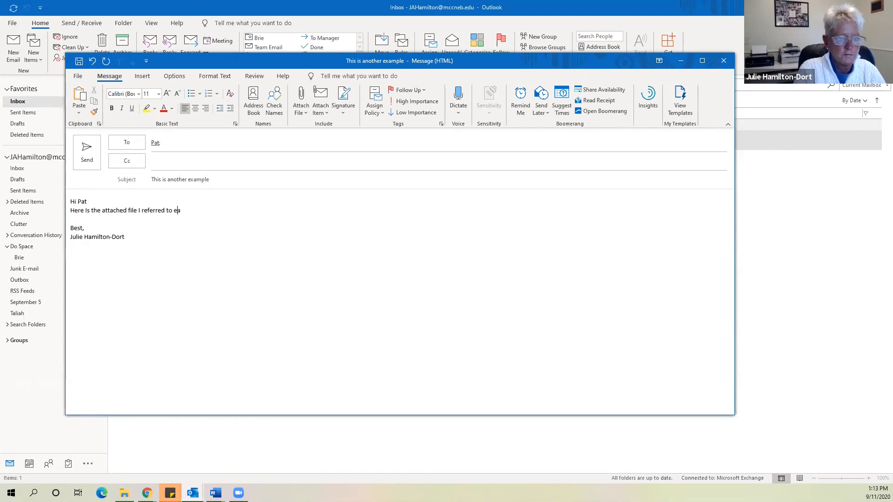
type("rlier.")
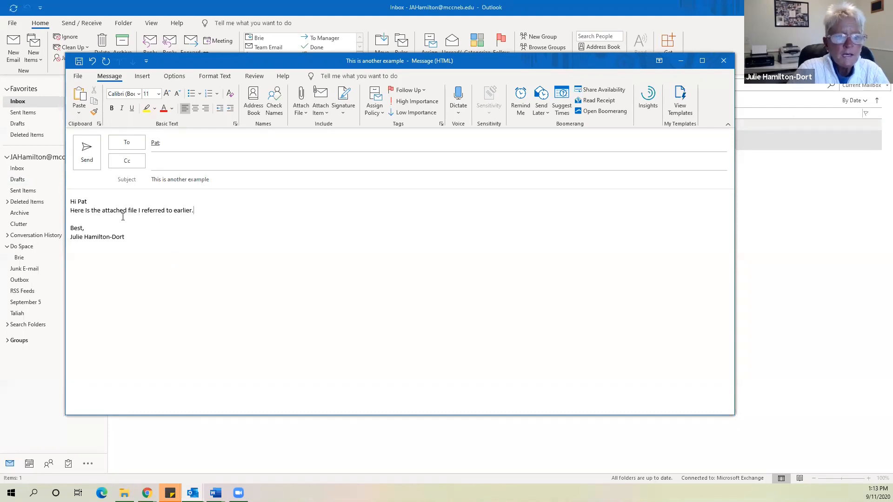
left_click(87, 149)
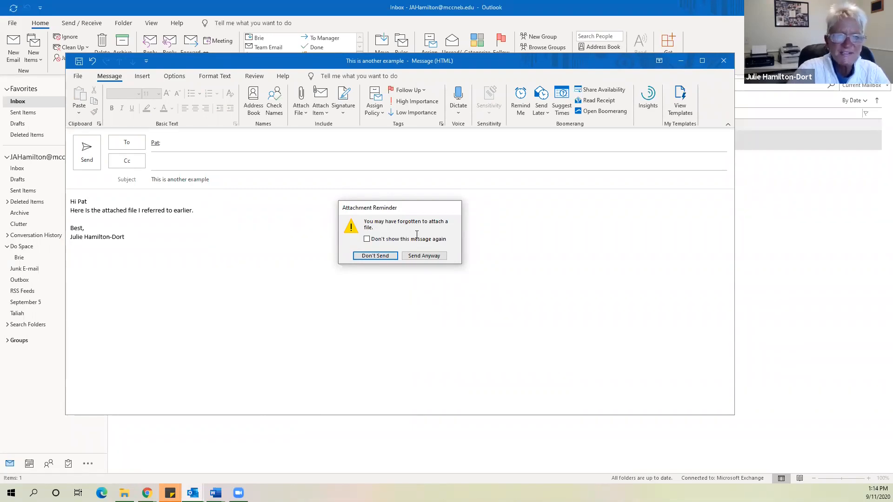
Cancel sending, close the message without saving a draft, and start a fresh email
left_click(376, 255)
left_click_drag(560, 67, 432, 87)
left_click(580, 87)
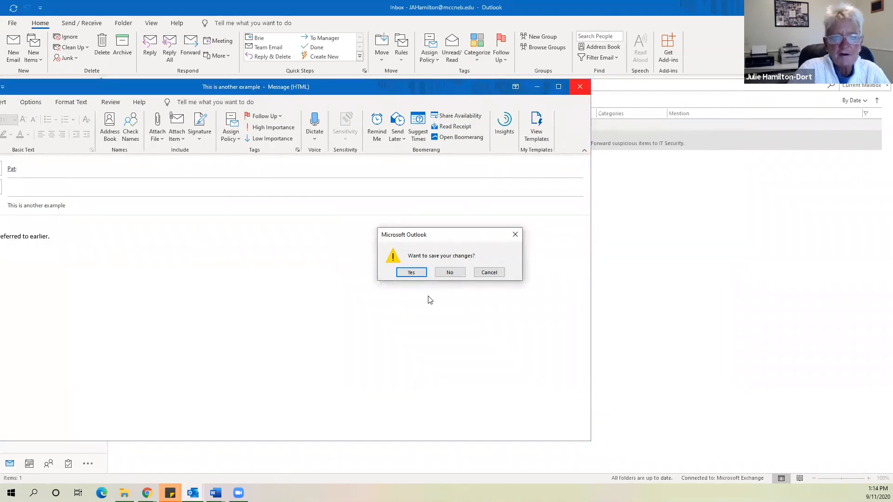
left_click(449, 275)
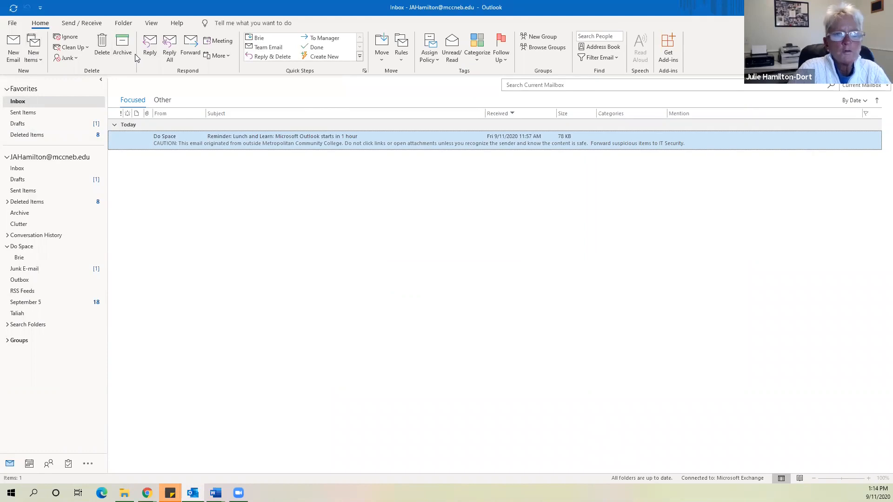
left_click(13, 47)
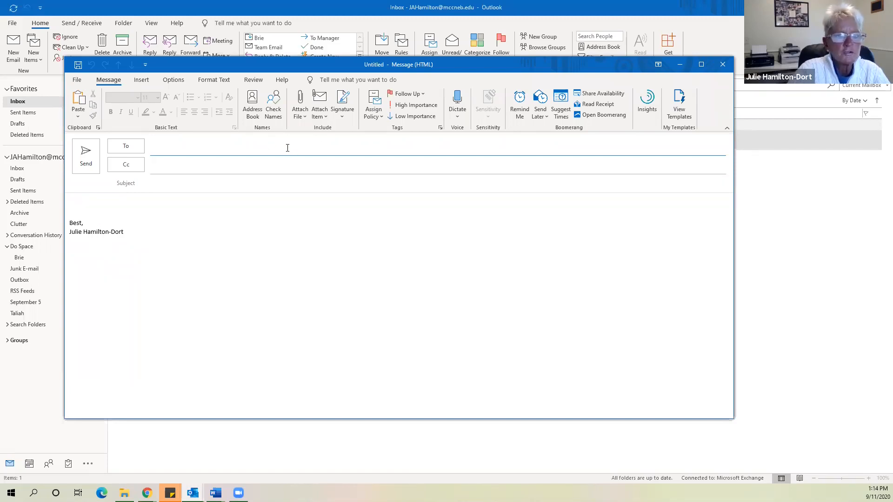
Show the saved signature choices for the new blank message
left_click(344, 116)
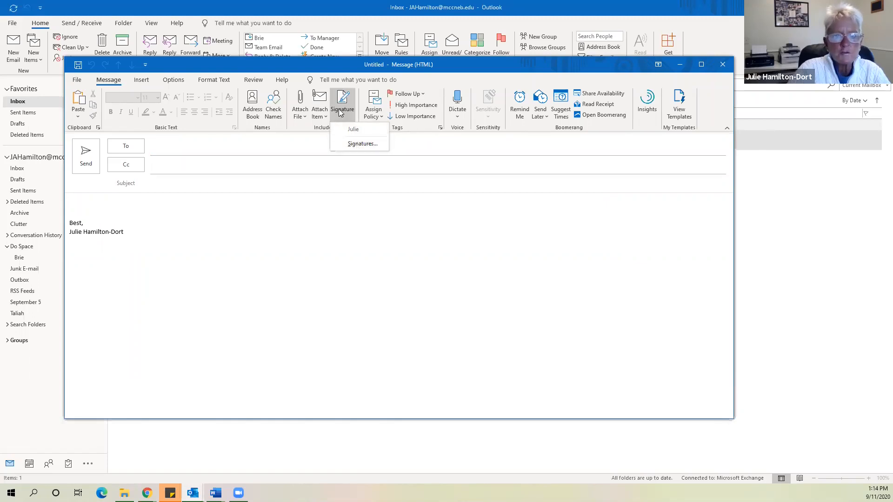
Create signature 'Great Day' reading 'Have a great day!' above the sender's first name
left_click(357, 143)
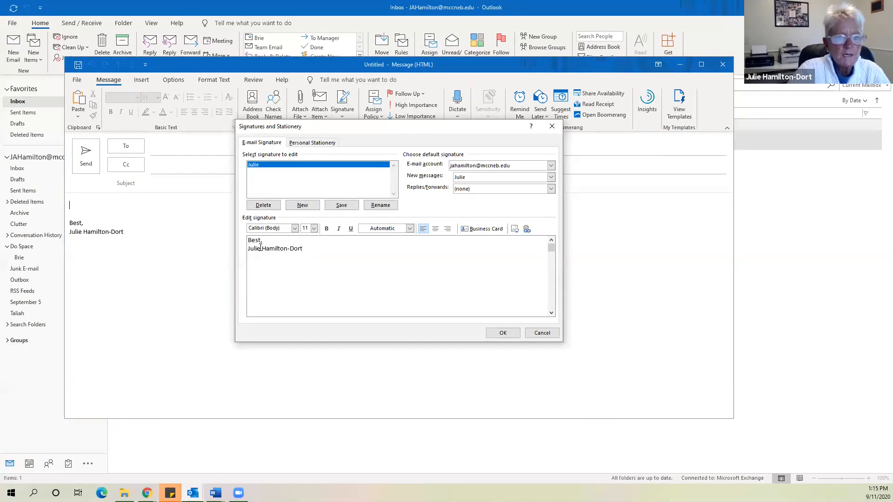
left_click_drag(320, 250, 241, 242)
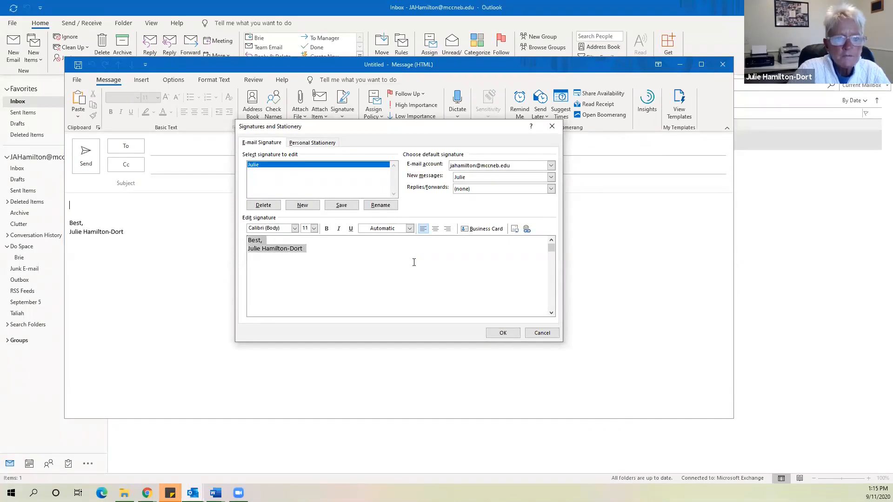
key("BackSpace")
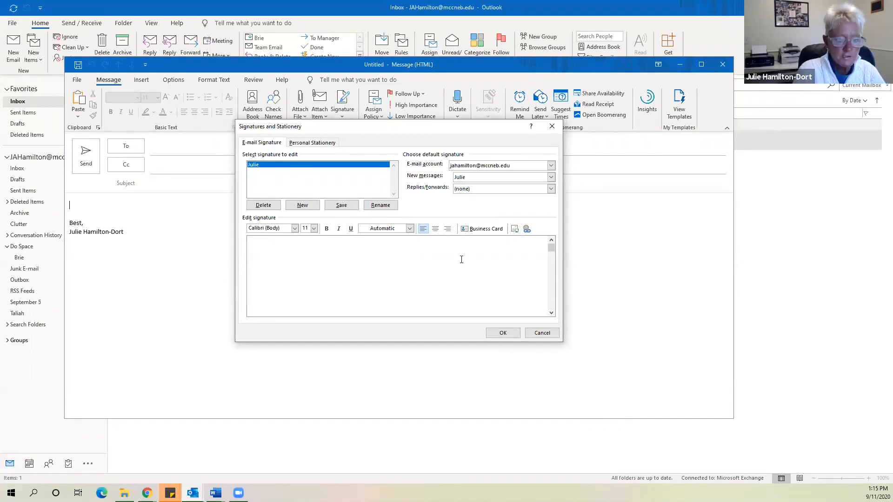
type("Have a")
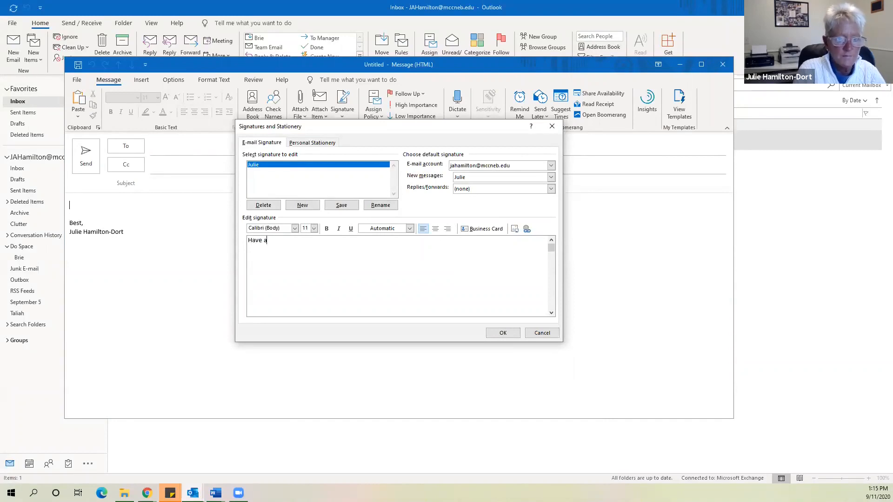
type(" great day")
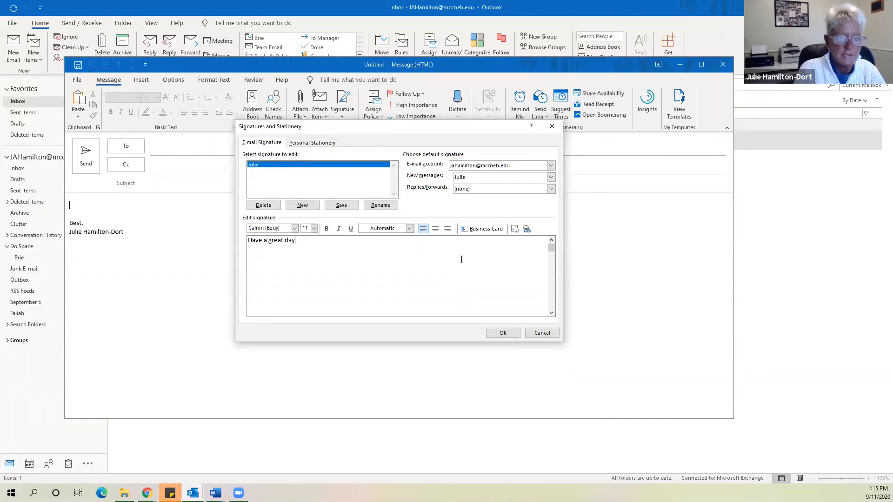
type("! Julie")
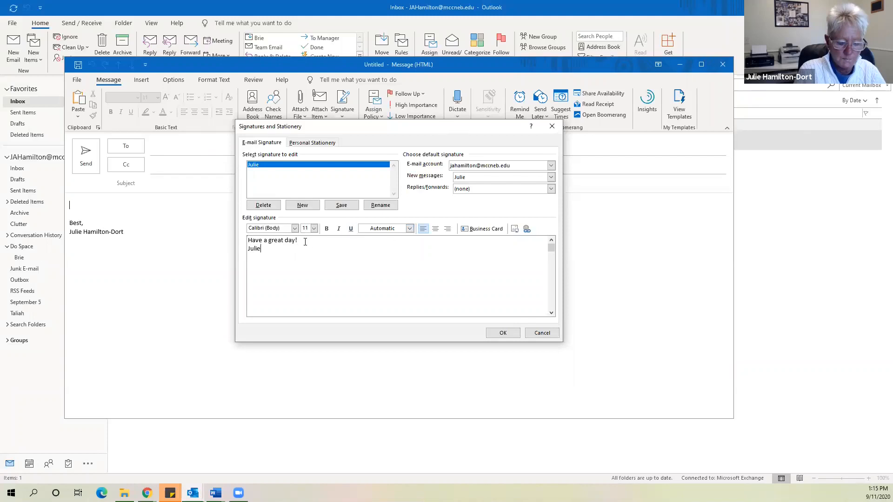
left_click(302, 203)
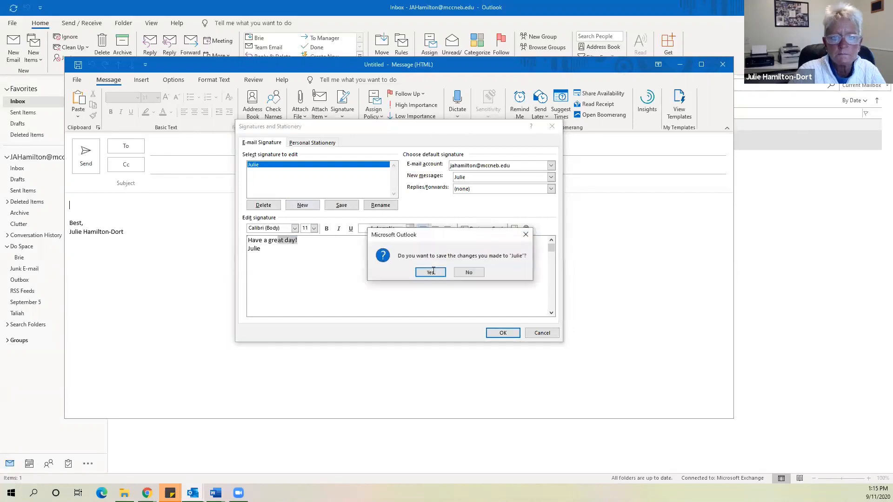
left_click(428, 272)
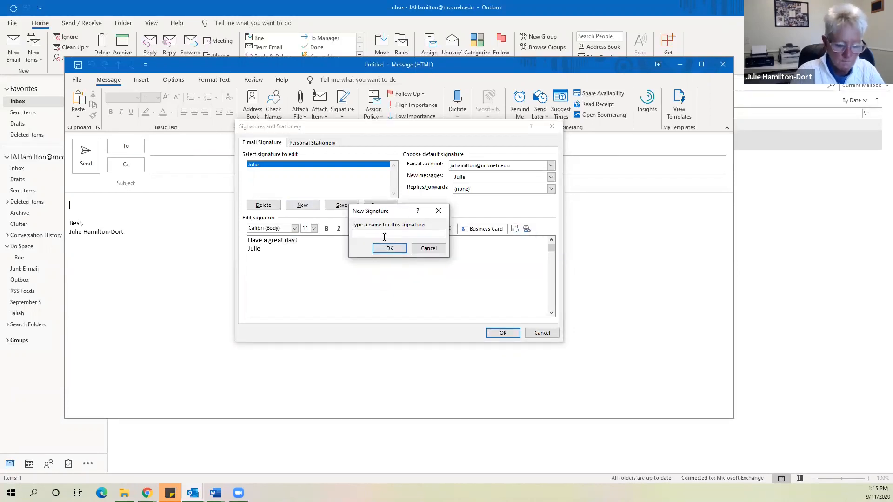
type("Great Day")
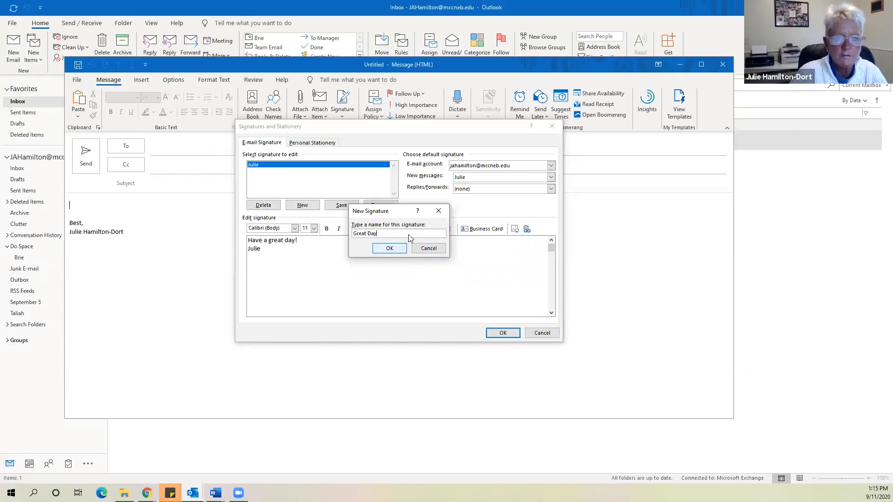
left_click(375, 248)
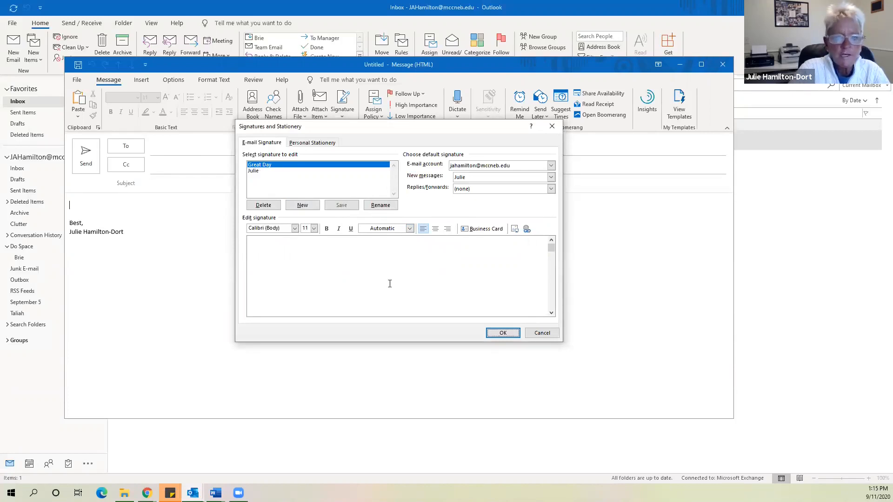
left_click(503, 333)
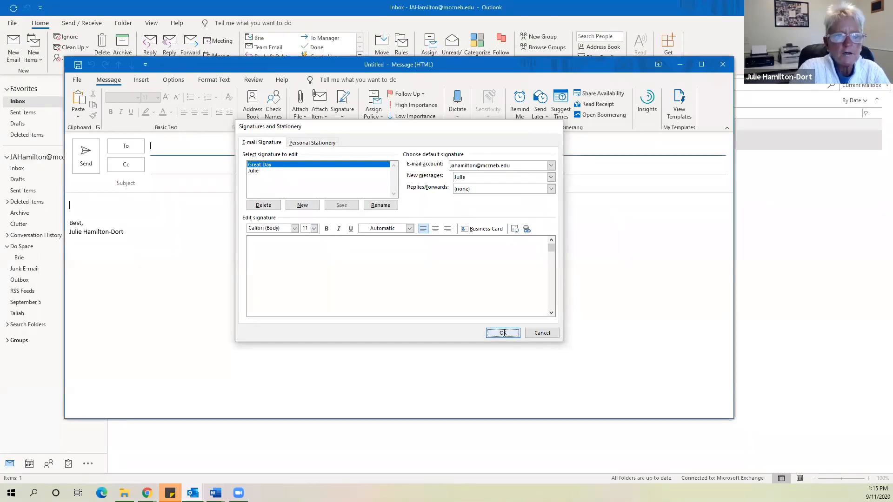
left_click(349, 118)
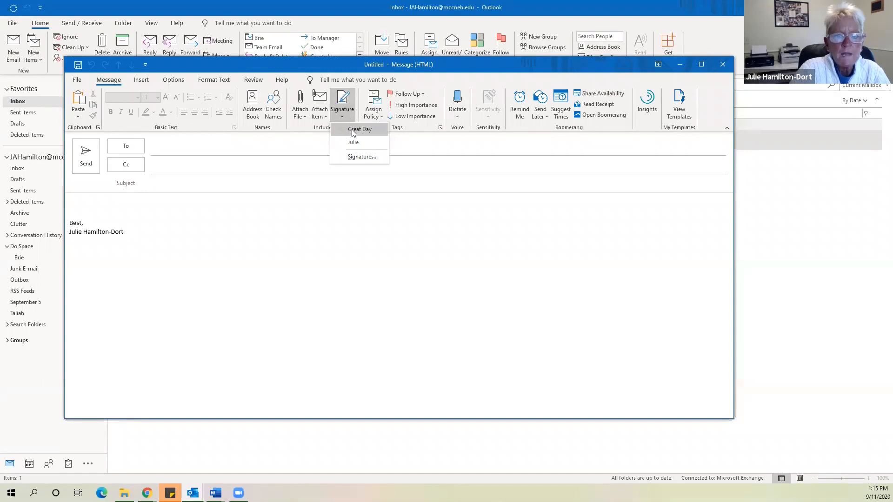
Insert Great Day, then the original signature, then Great Day again, leaving the body blank
left_click(352, 131)
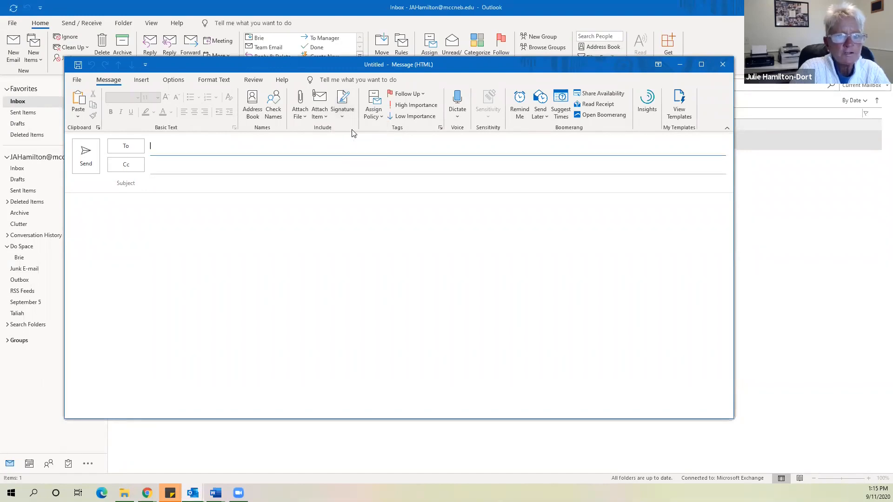
left_click(346, 115)
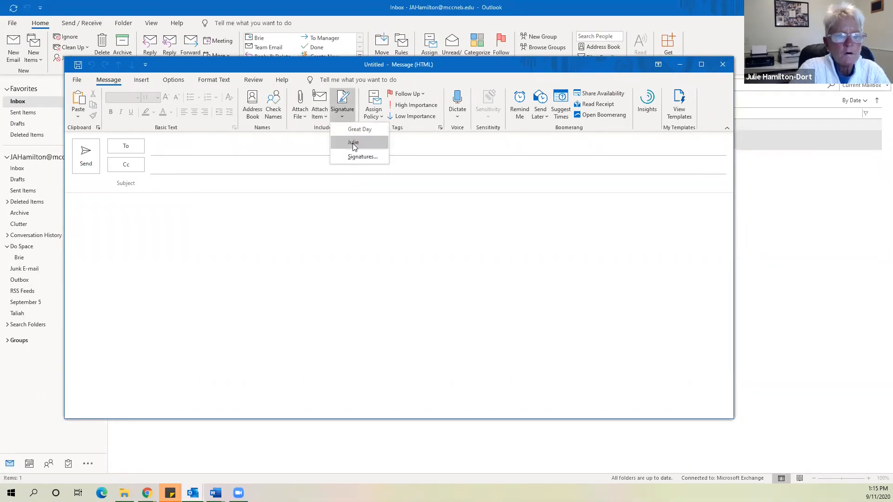
left_click(354, 144)
left_click(345, 115)
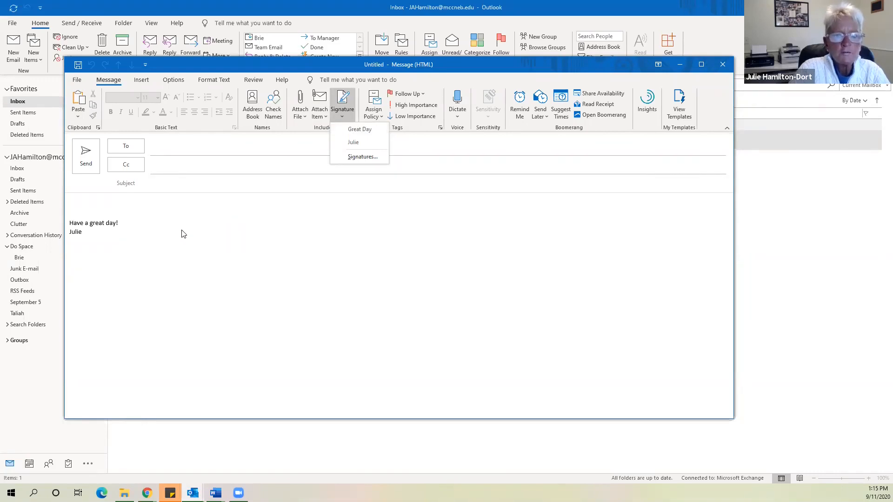
left_click(354, 130)
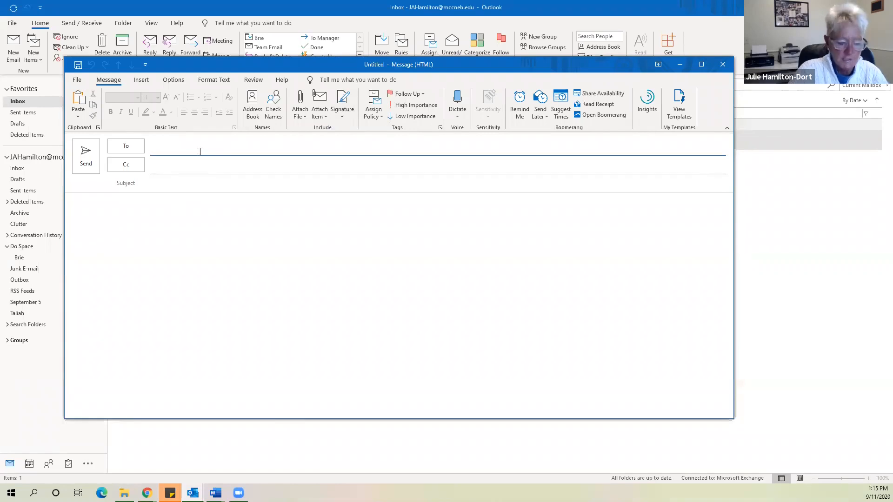
type("j")
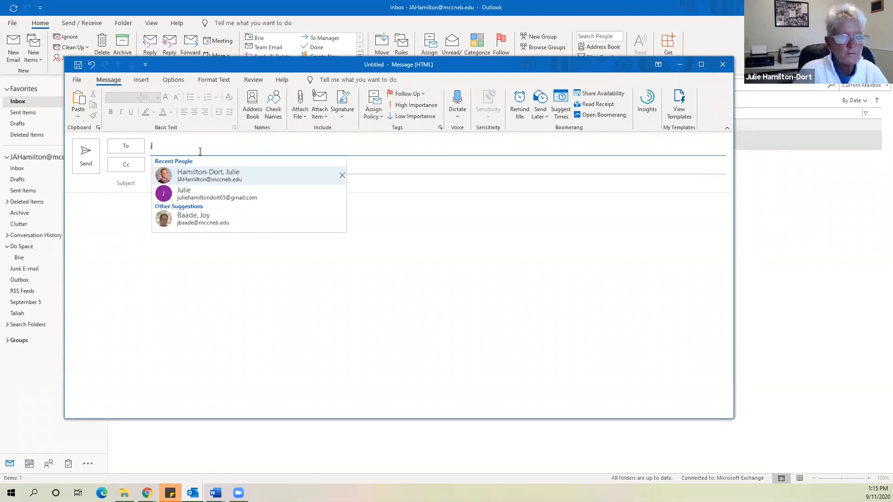
left_click(222, 177)
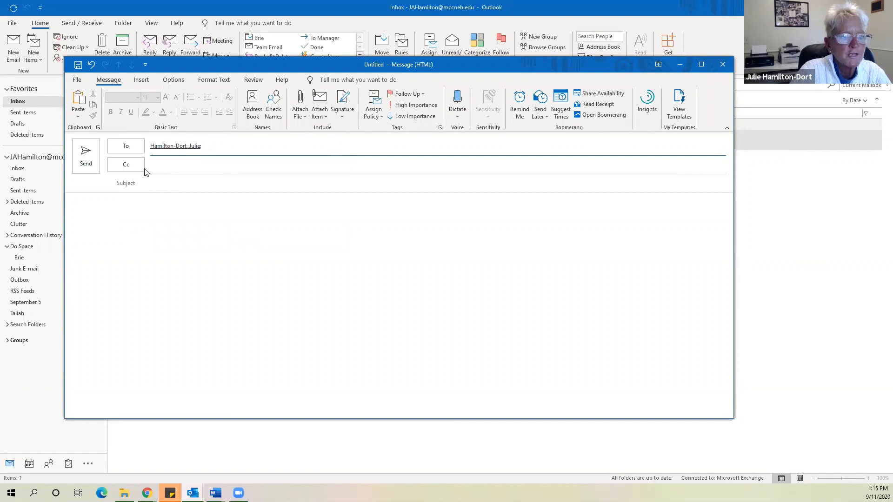
left_click(165, 183)
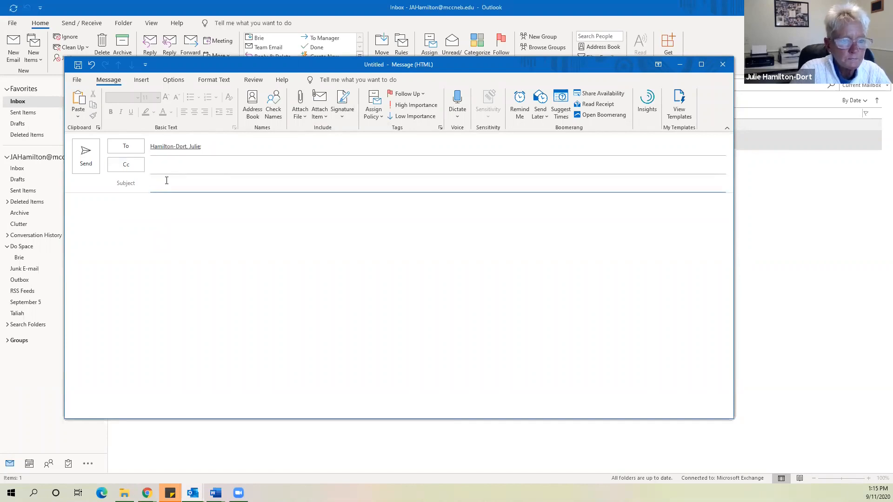
type("Sig")
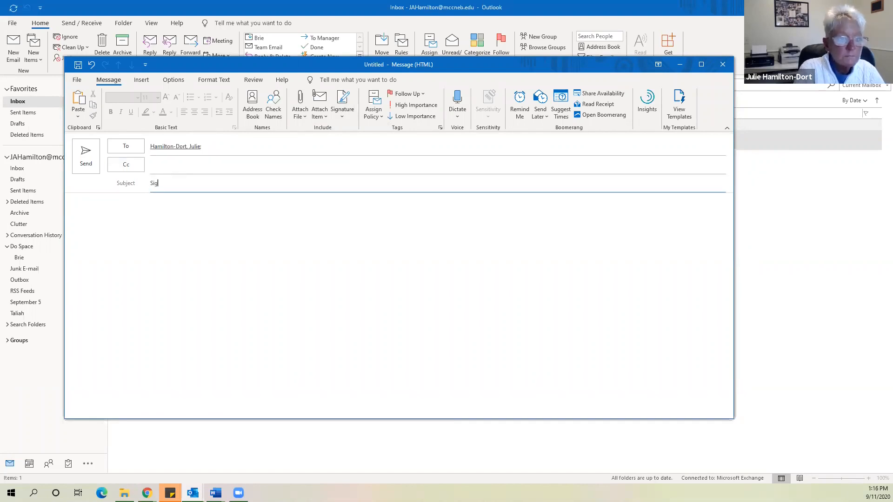
type("nature")
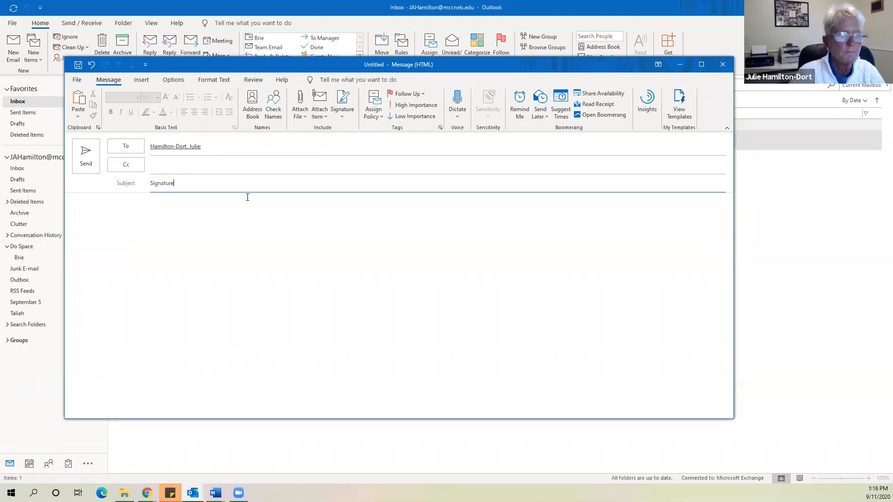
left_click(86, 156)
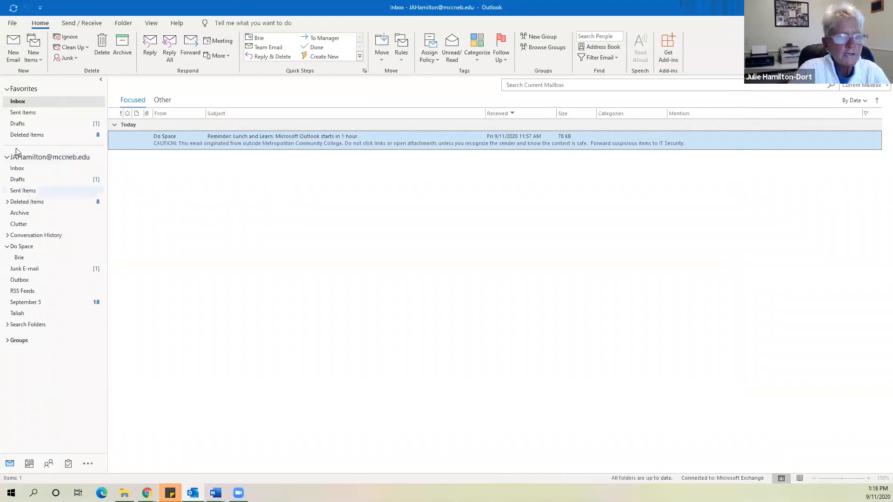
Run Send/Receive All Folders on the Inbox, then open and close the arrived Signature email
left_click(12, 103)
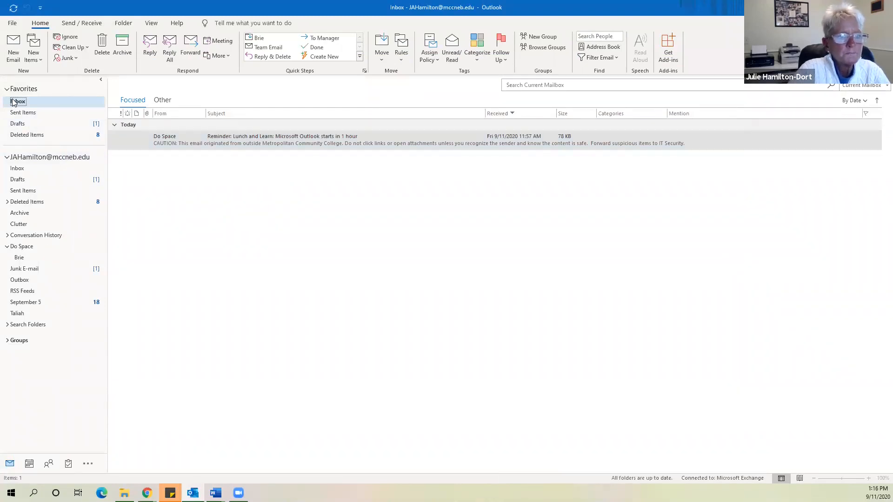
left_click(80, 23)
left_click(23, 49)
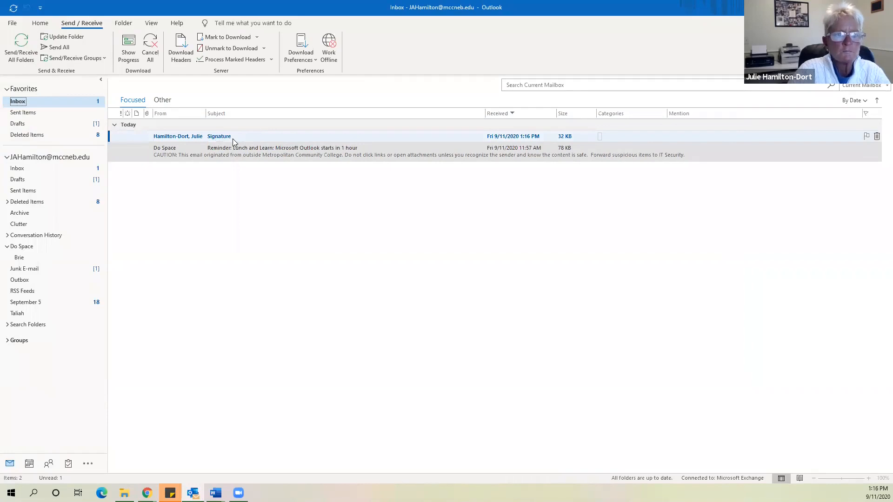
left_click(40, 23)
left_click(77, 24)
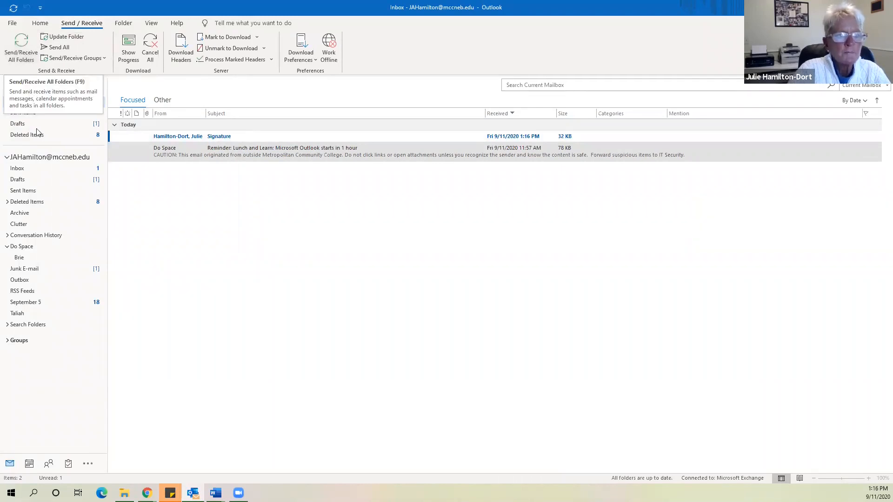
left_click(40, 23)
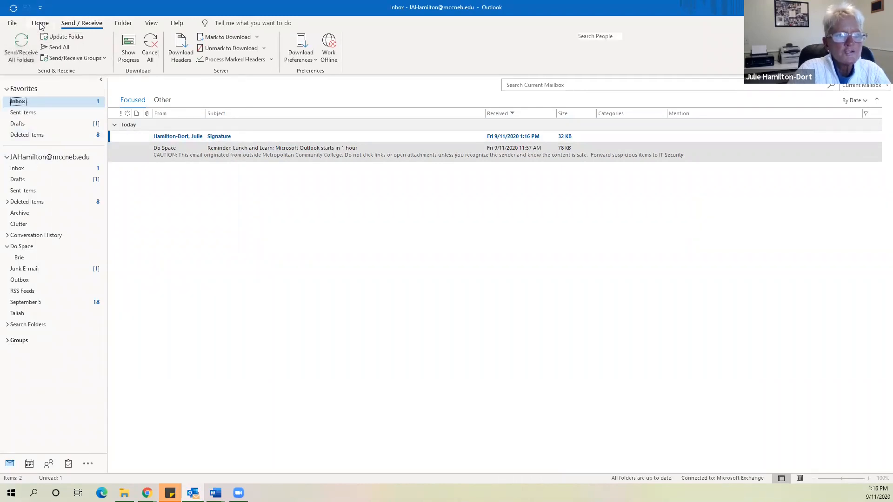
double_click(188, 137)
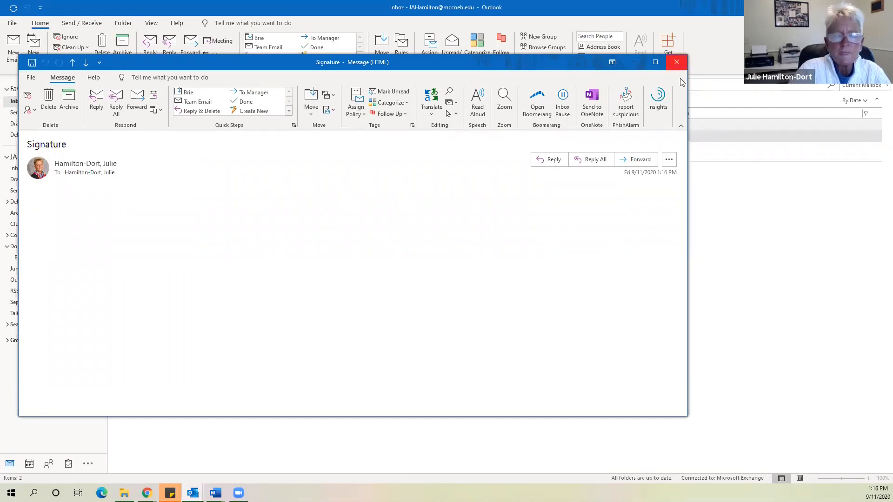
left_click(679, 63)
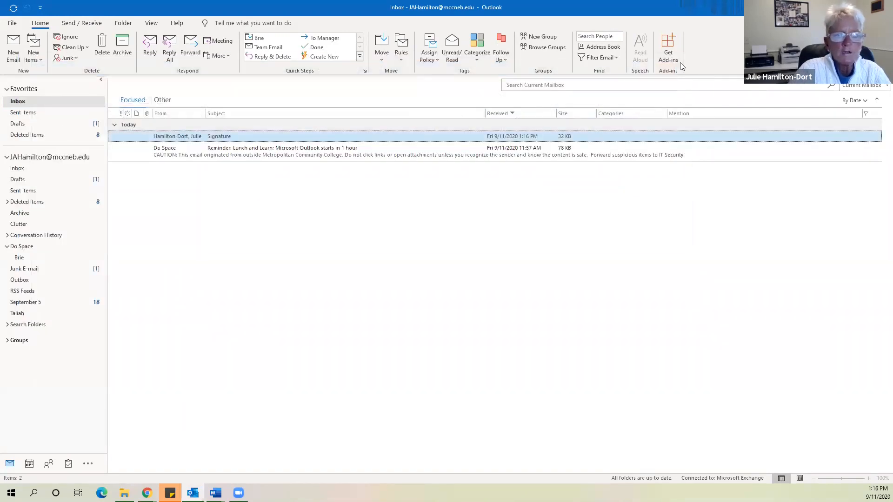
Send a new email to your own address, subject 'Signature', with signature set to (none)
left_click(8, 41)
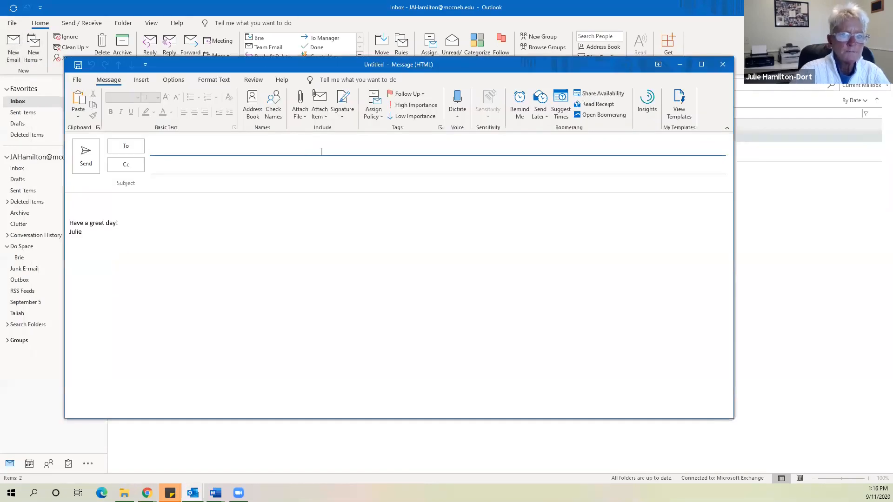
type("ja")
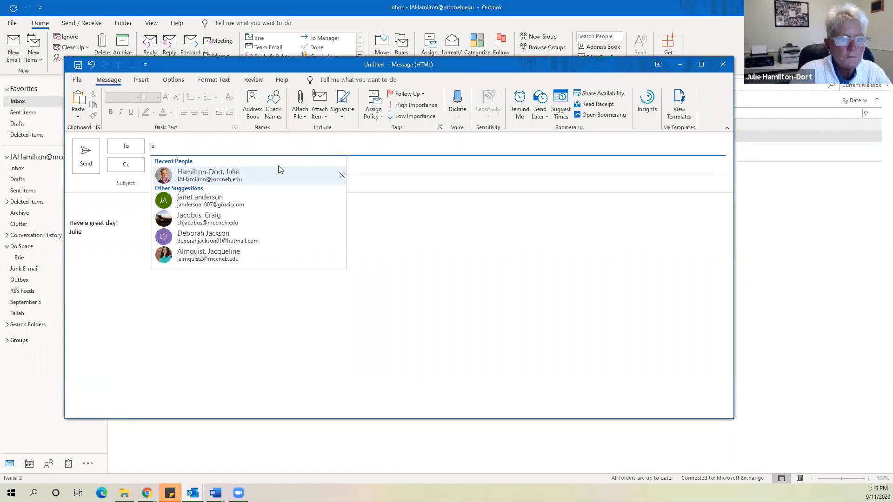
left_click(273, 168)
left_click(346, 114)
left_click(350, 133)
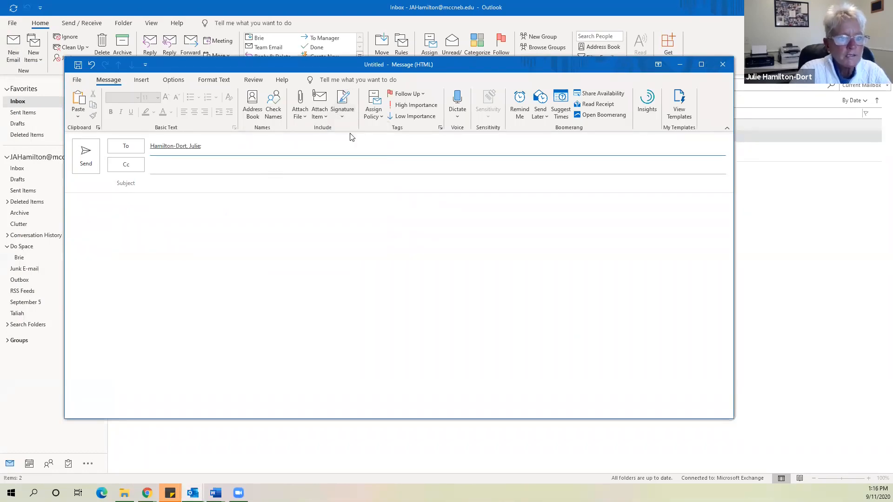
left_click(182, 187)
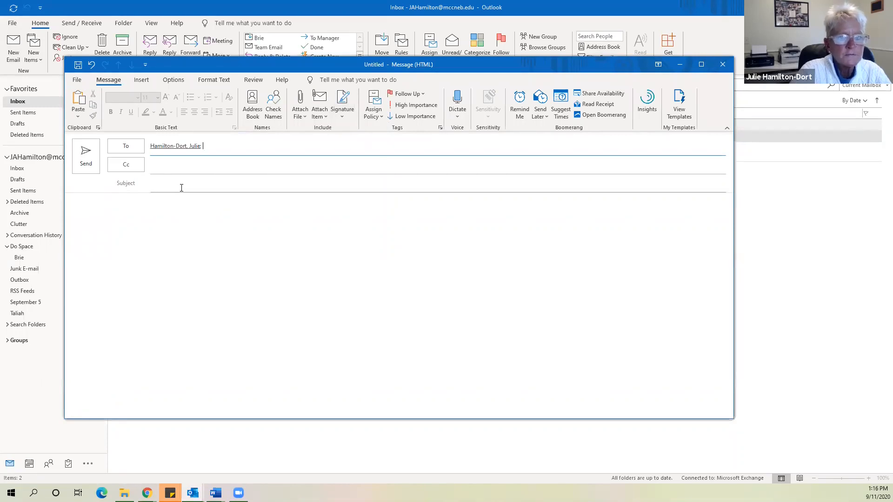
left_click(181, 186)
type("Signature")
left_click(95, 162)
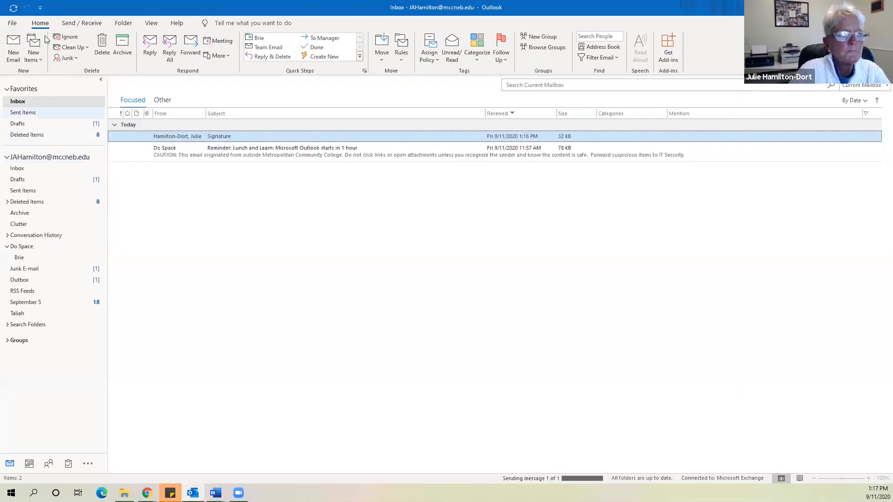
Run Send/Receive All Folders repeatedly with the Inbox selected to pull in new mail
left_click(73, 25)
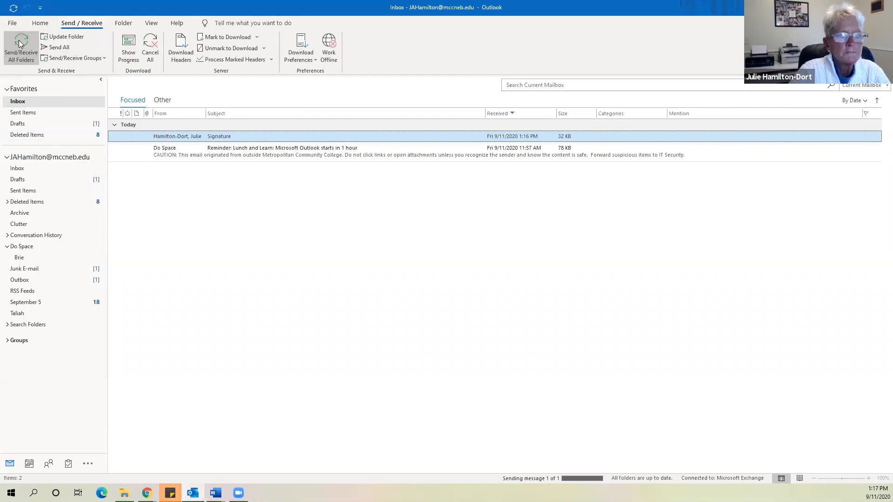
left_click(20, 43)
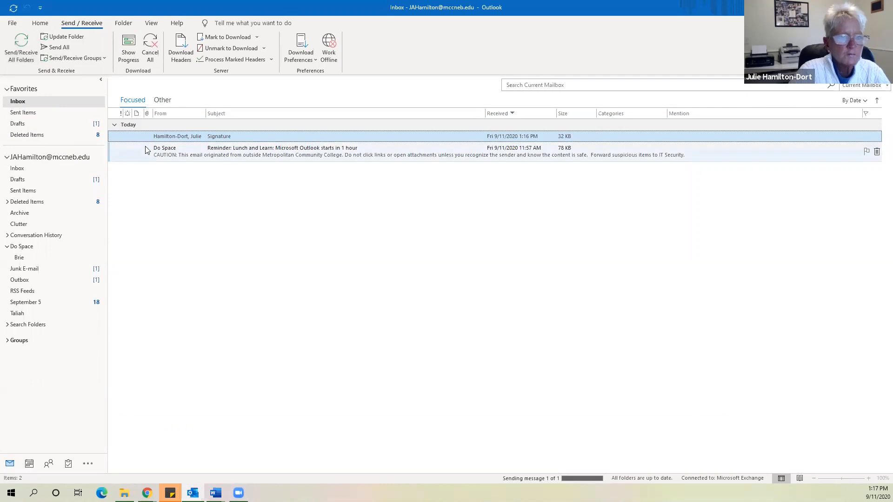
left_click(40, 23)
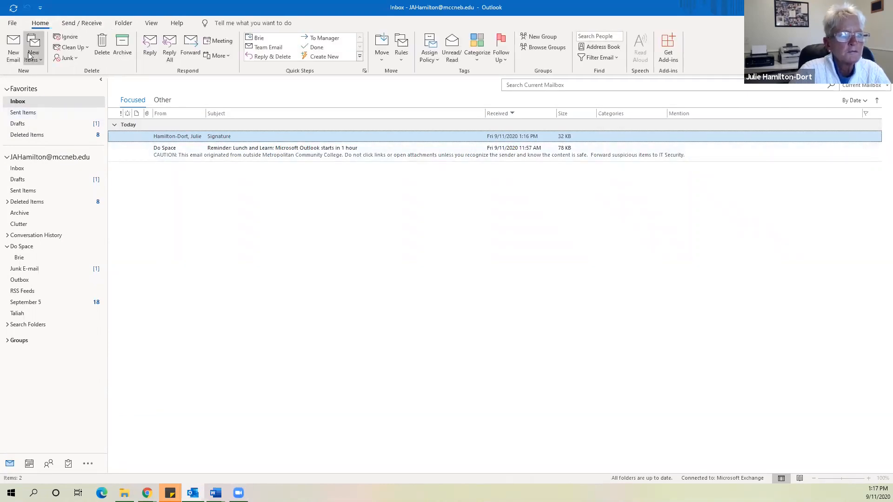
left_click(21, 103)
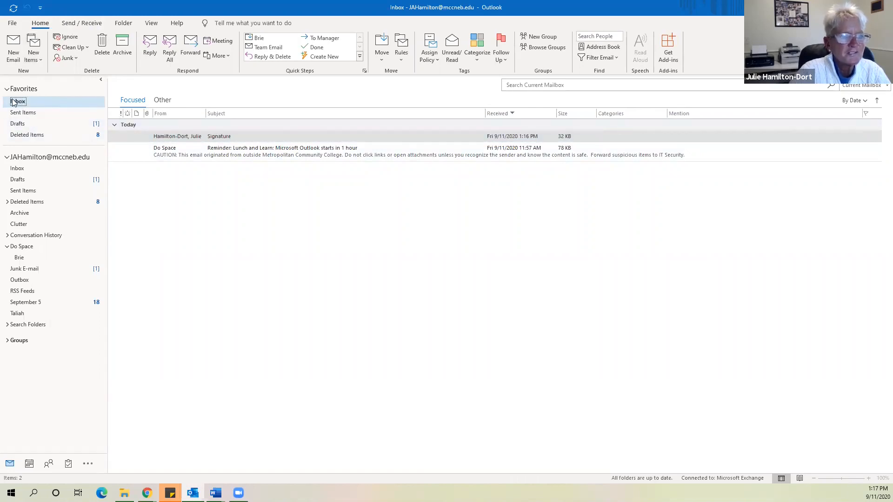
left_click(82, 23)
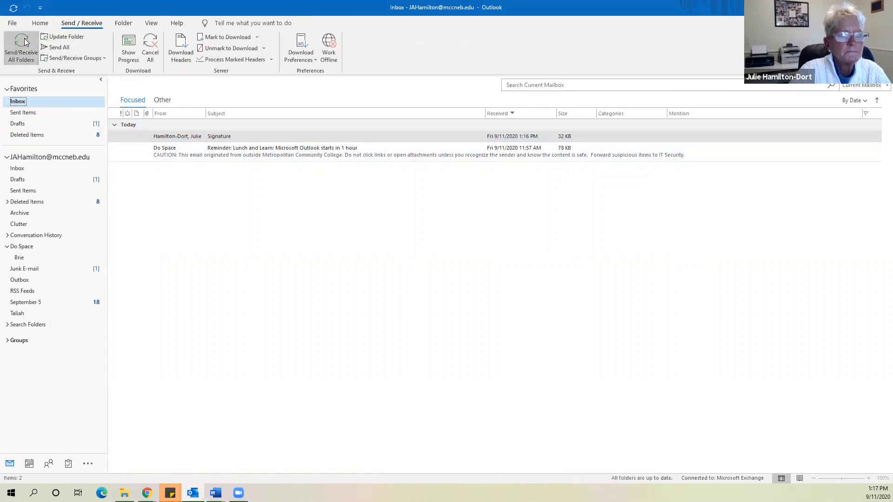
left_click(23, 44)
left_click(22, 45)
left_click(22, 45)
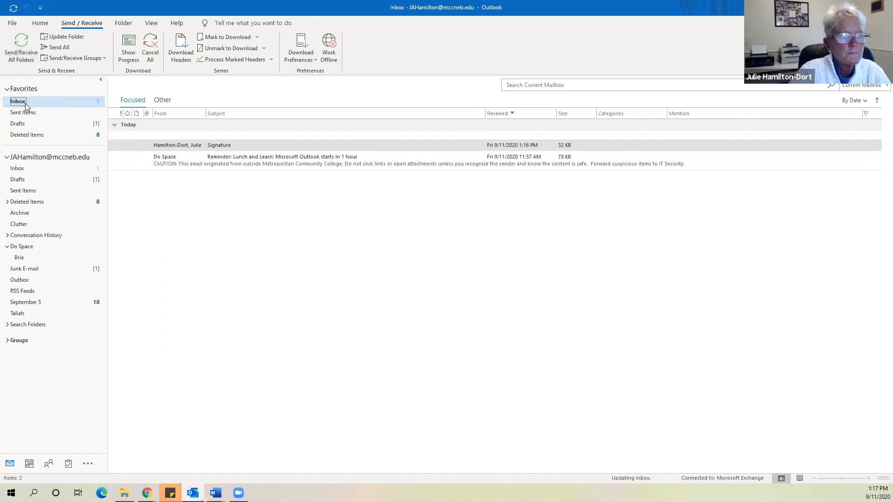
Open the 1:17 PM Signature email to confirm its empty body, then close it
left_click(181, 138)
double_click(182, 139)
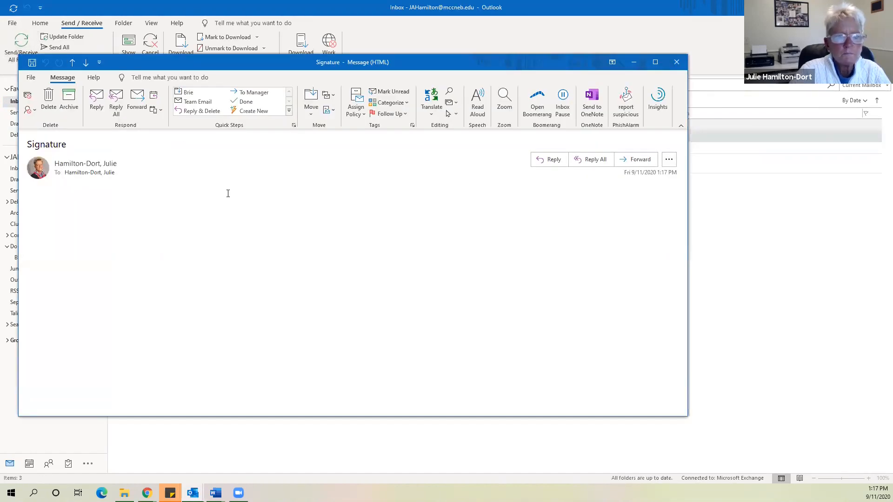
key("Escape")
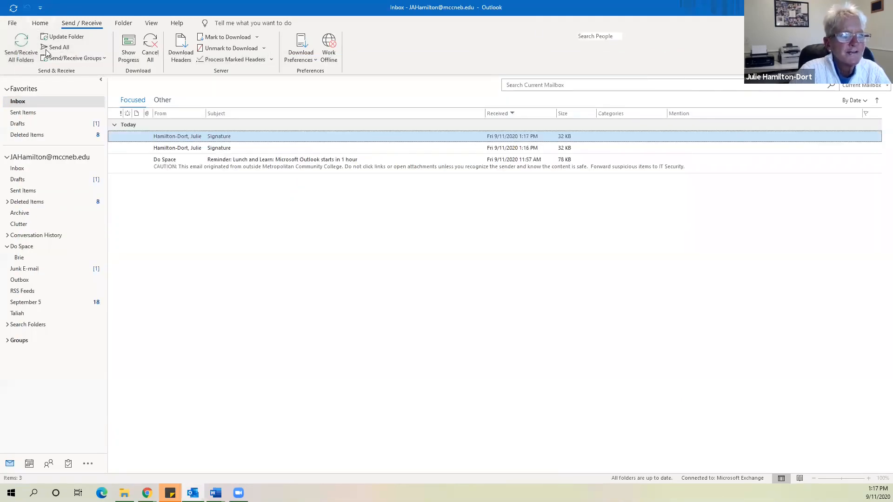
left_click(47, 25)
left_click(12, 46)
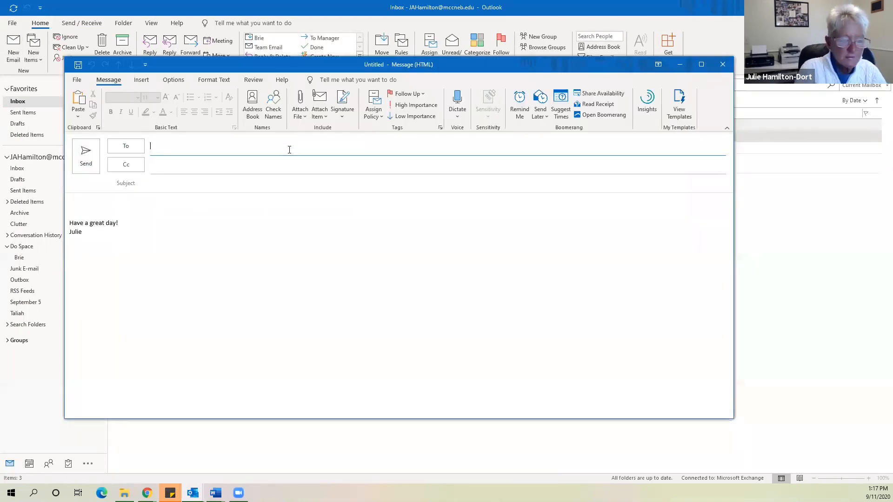
Send yourself an email with subject 'Signature', keeping the 'Have a great day!' signature
type("j")
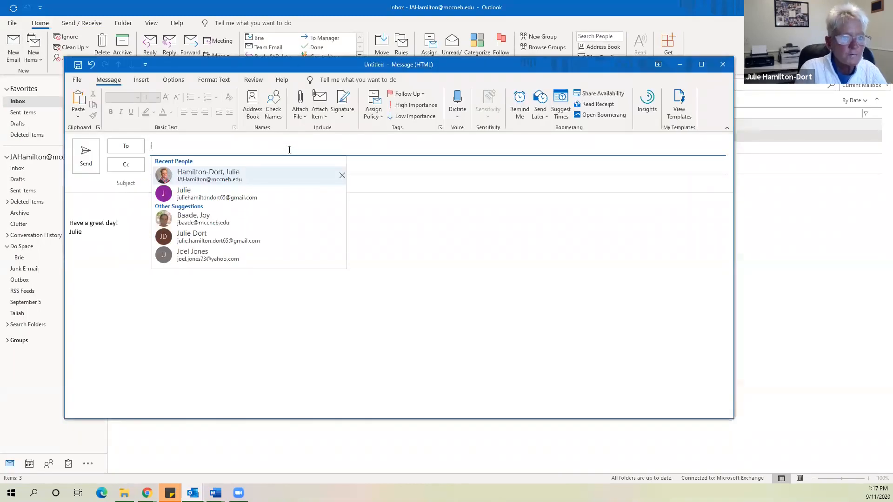
left_click(205, 177)
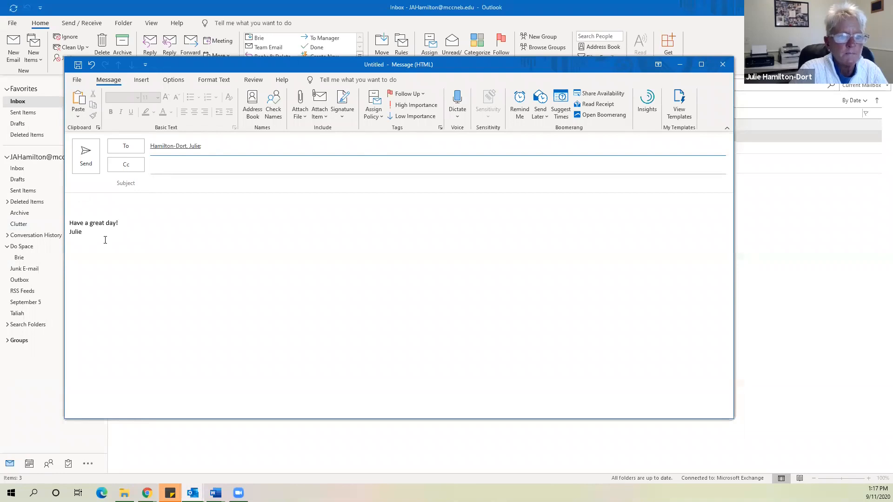
left_click(179, 187)
type("Signature")
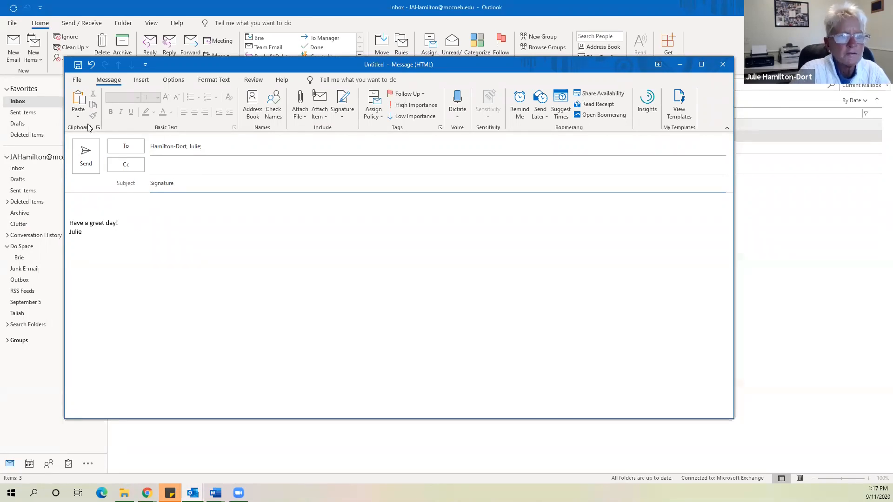
left_click(81, 152)
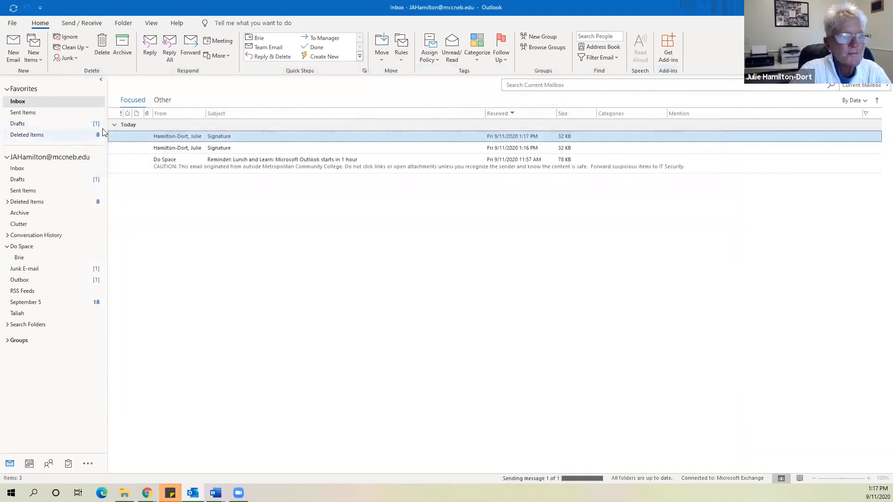
Select the Inbox and repeatedly run Send/Receive All Folders to fetch the new email
left_click(19, 103)
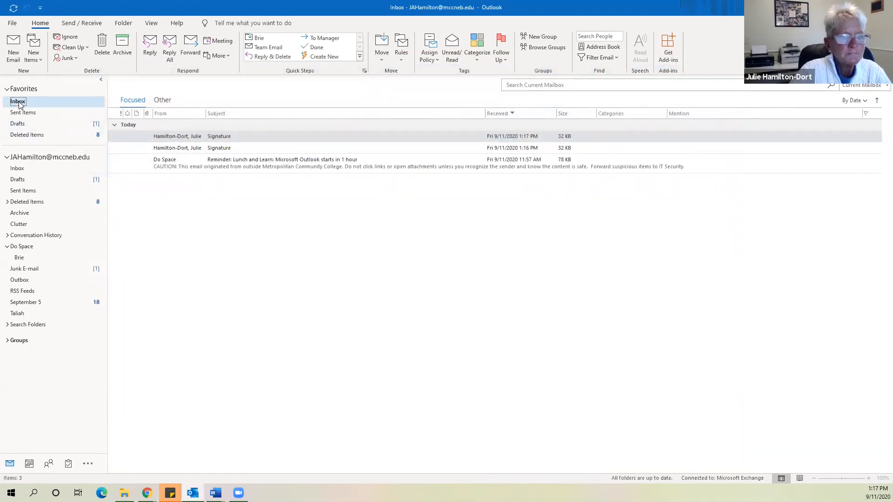
left_click(73, 24)
left_click(23, 44)
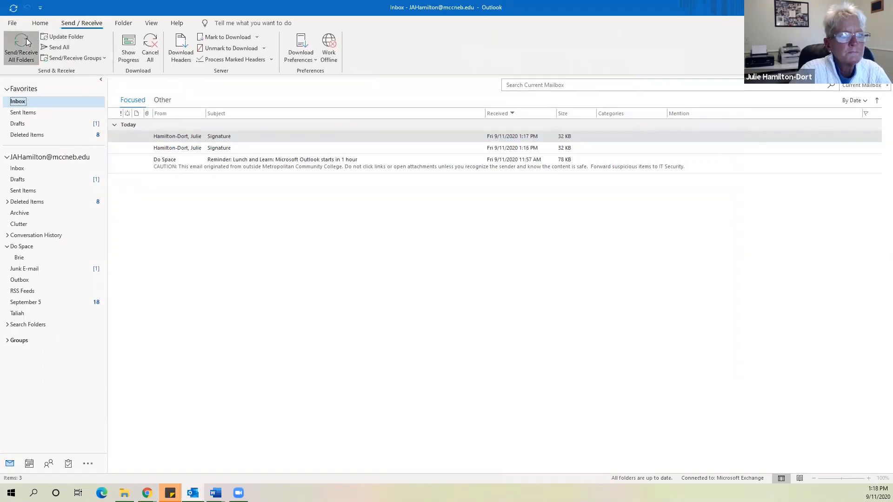
left_click(27, 41)
left_click(16, 50)
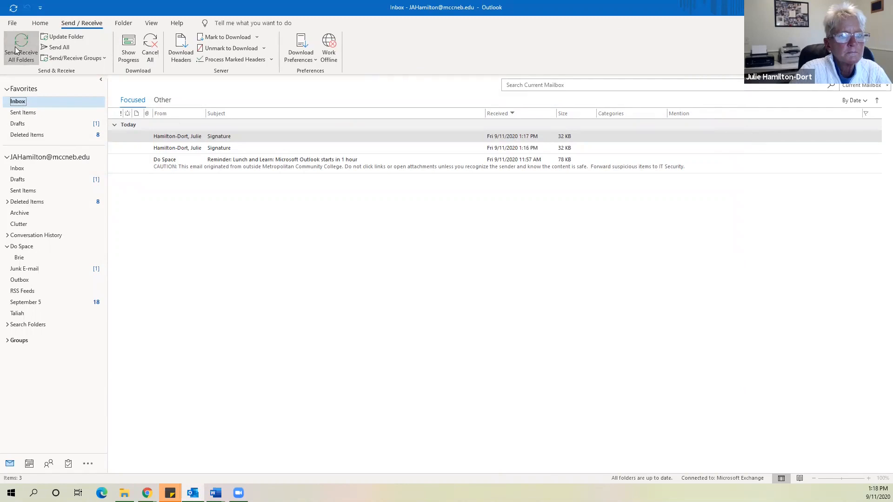
left_click(34, 46)
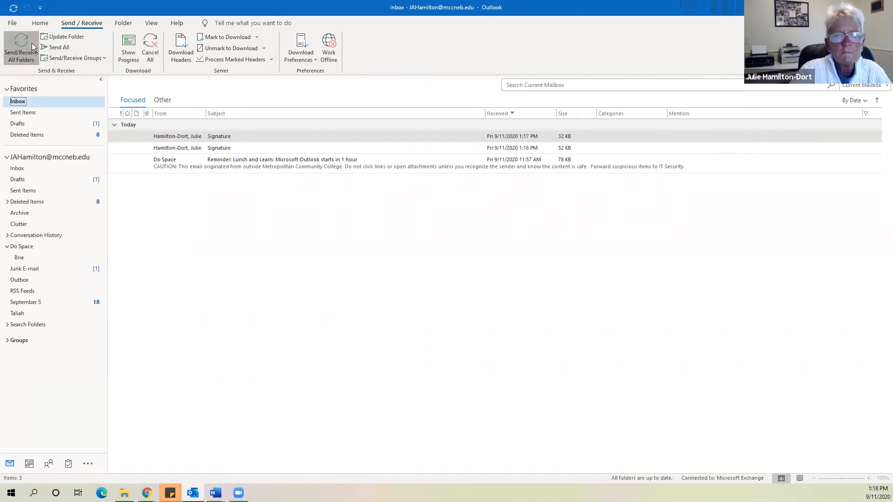
left_click(34, 46)
left_click(33, 46)
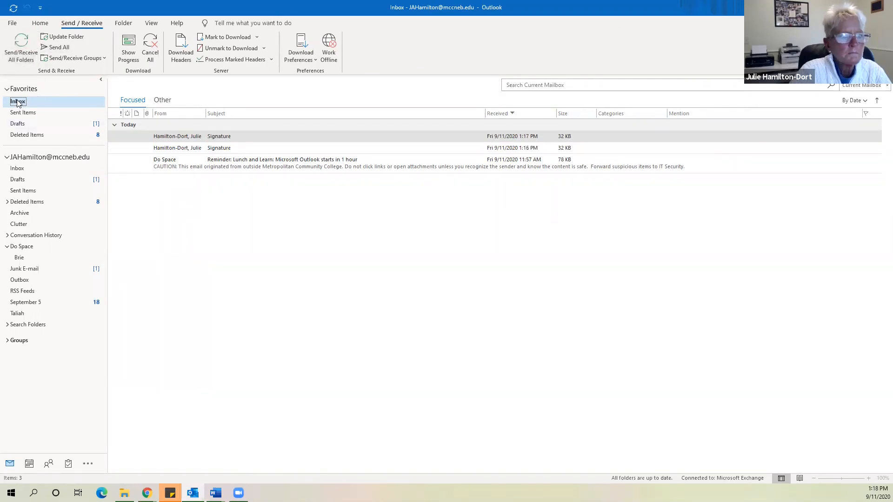
Open the 1:17 PM Signature message, then the new 1:18 PM one to view its signature
left_click(208, 136)
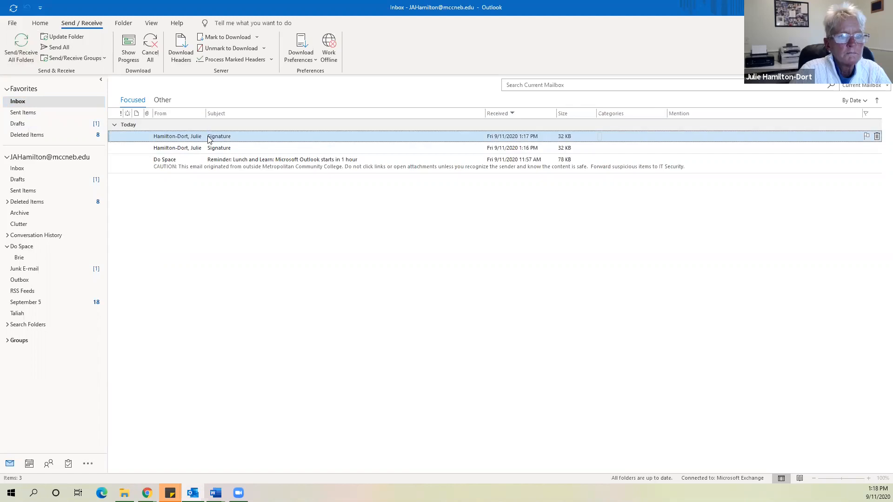
double_click(209, 137)
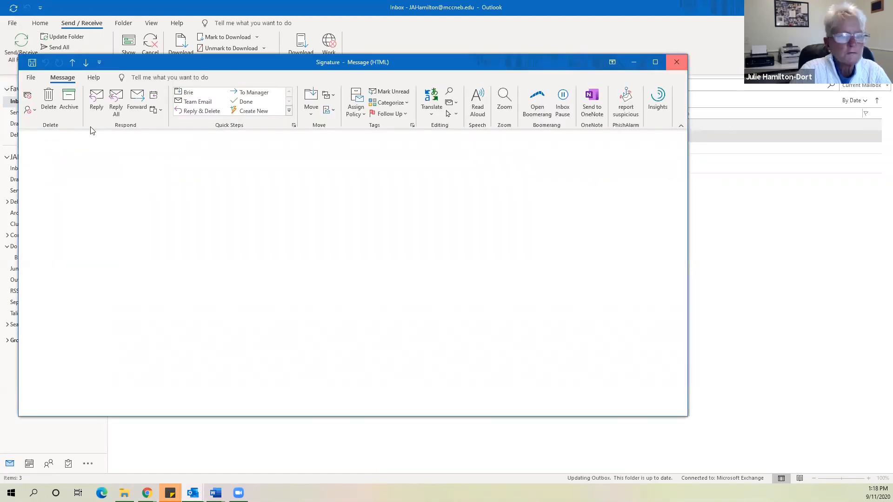
key("Escape")
left_click(17, 102)
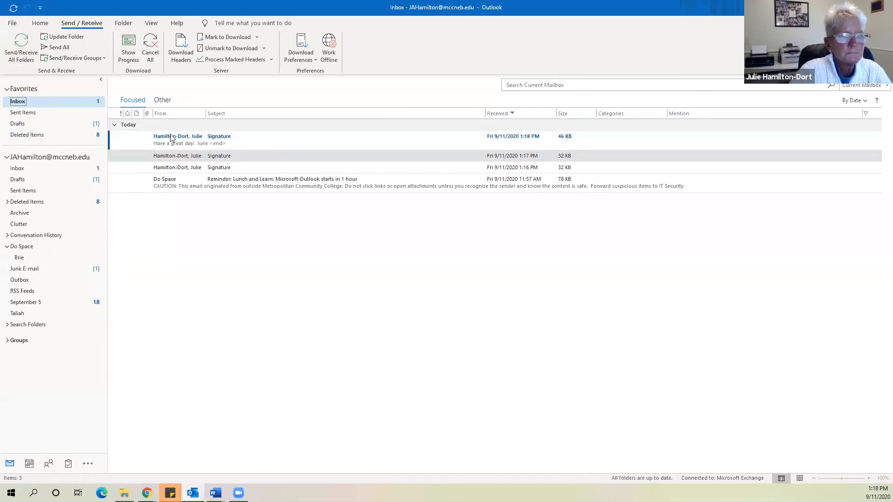
left_click(253, 140)
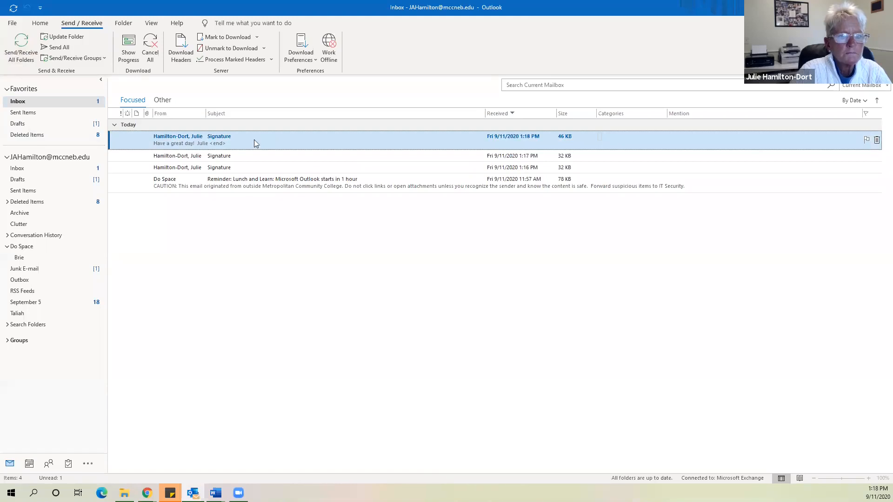
double_click(253, 139)
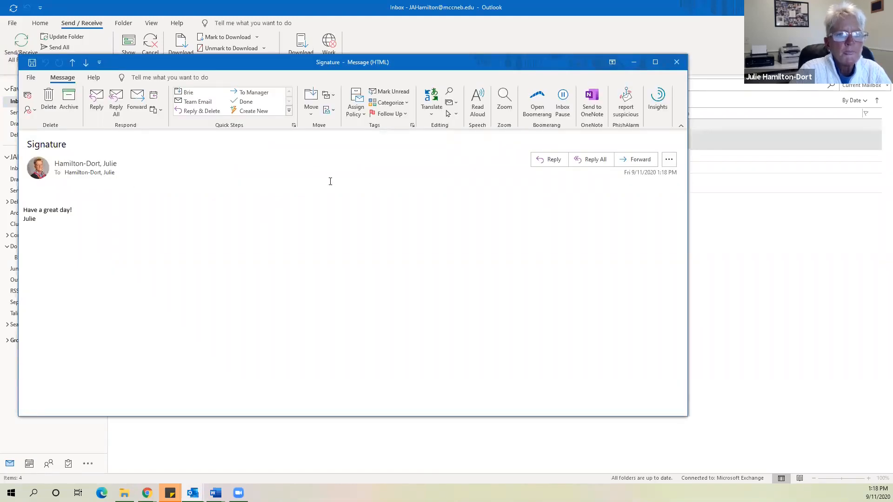
left_click(676, 62)
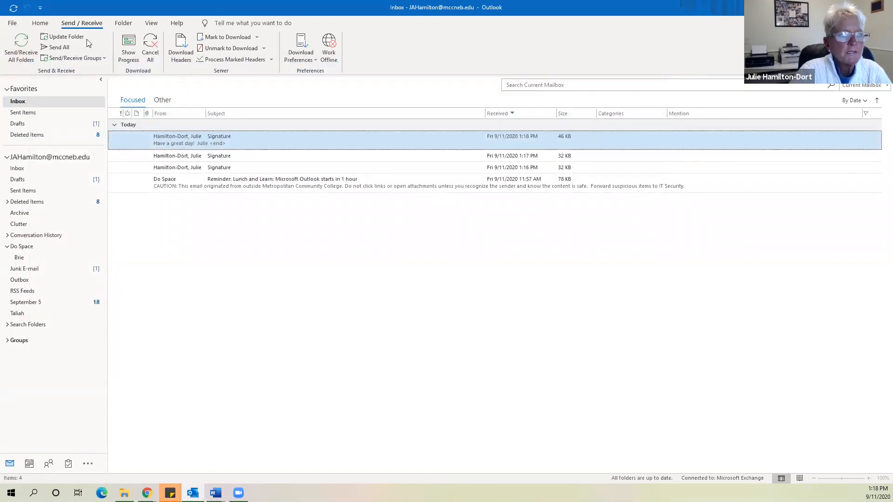
left_click(40, 23)
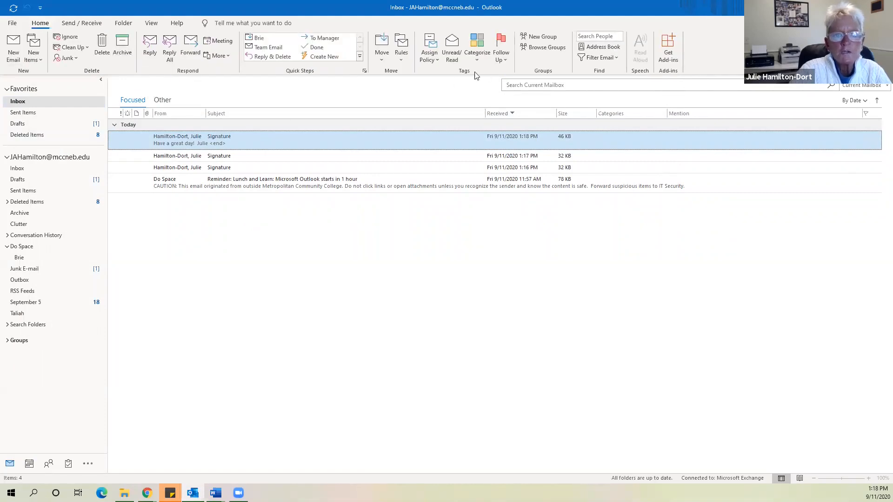
Start a new email, toggle High Importance on then off, and place the cursor above the signature
left_click(21, 47)
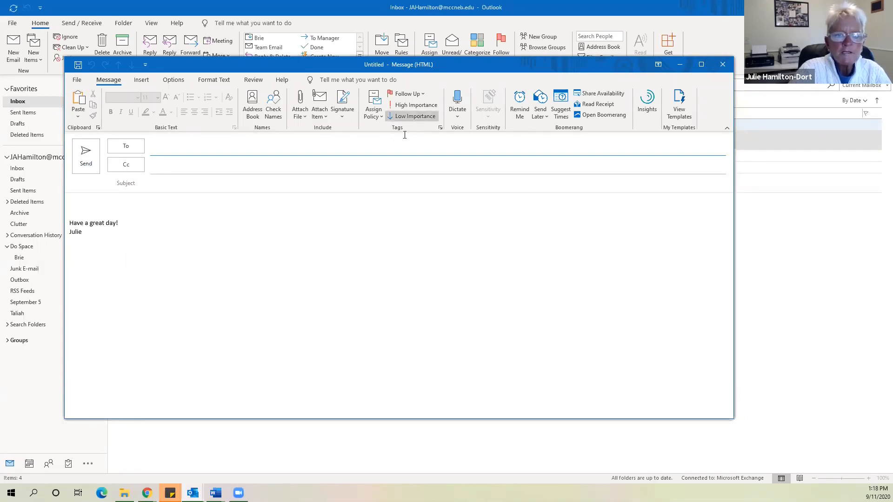
left_click(410, 104)
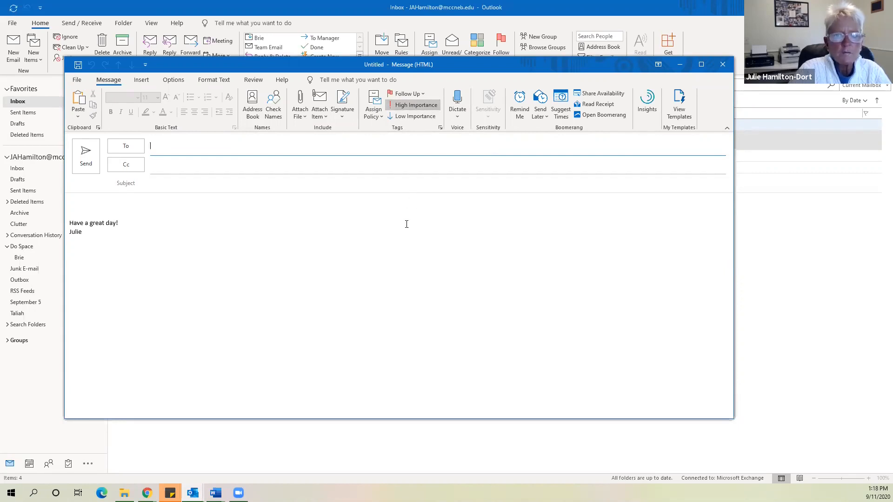
left_click(402, 102)
left_click(322, 258)
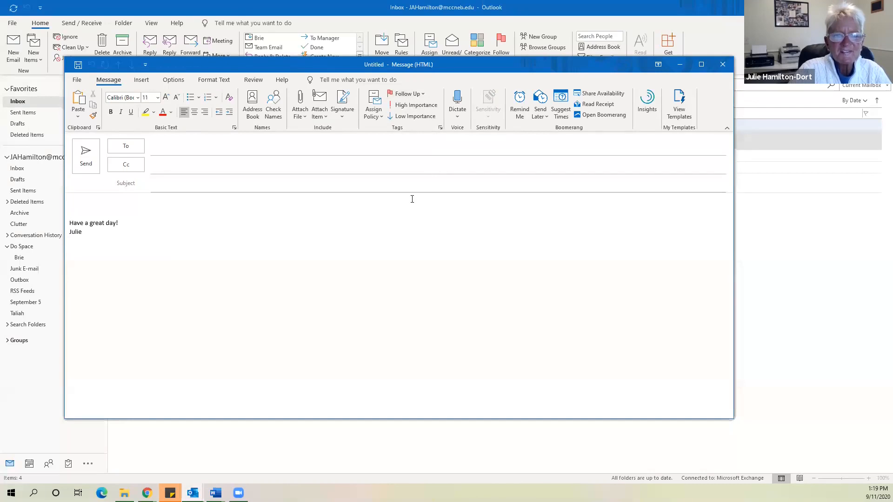
left_click(166, 216)
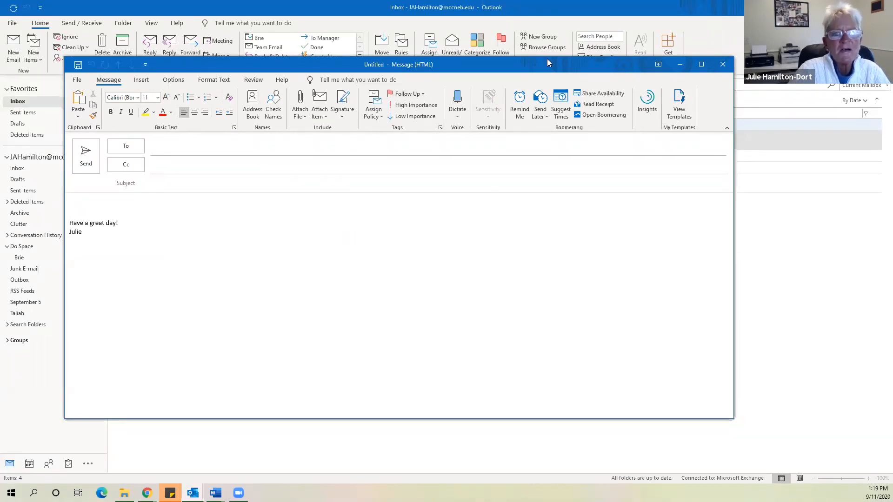
left_click_drag(547, 58, 533, 57)
left_click_drag(432, 63, 394, 86)
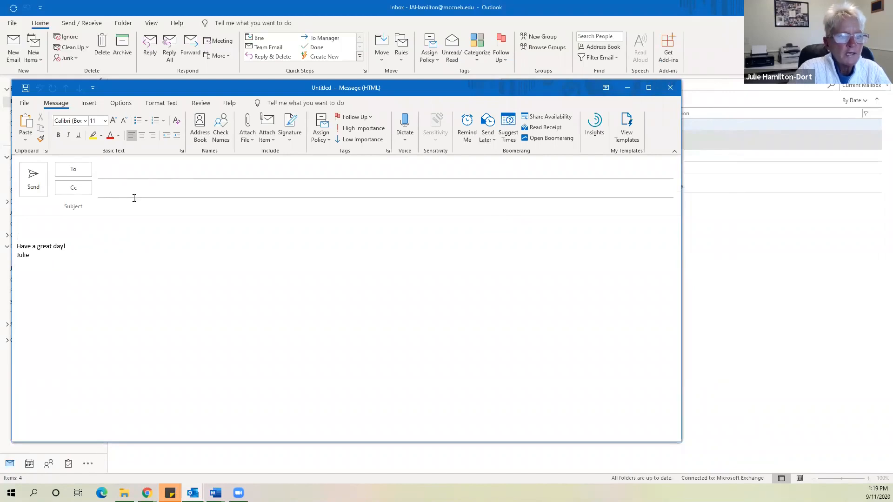
left_click(492, 139)
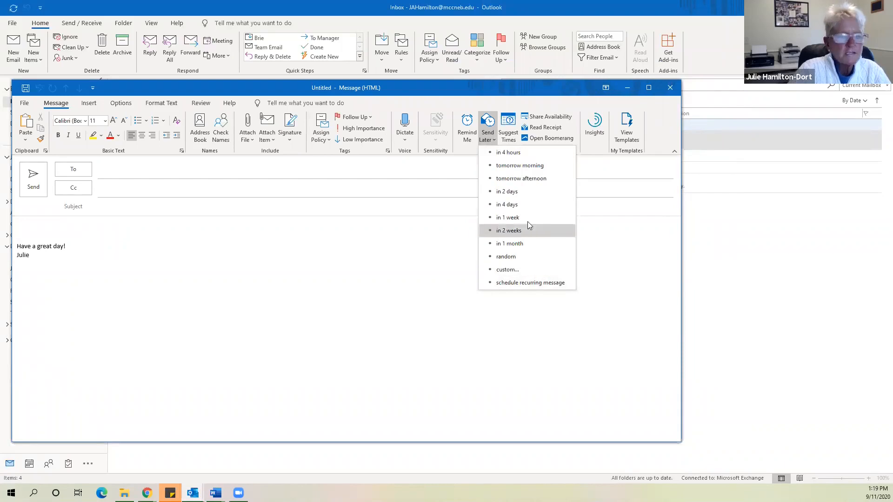
left_click(71, 227)
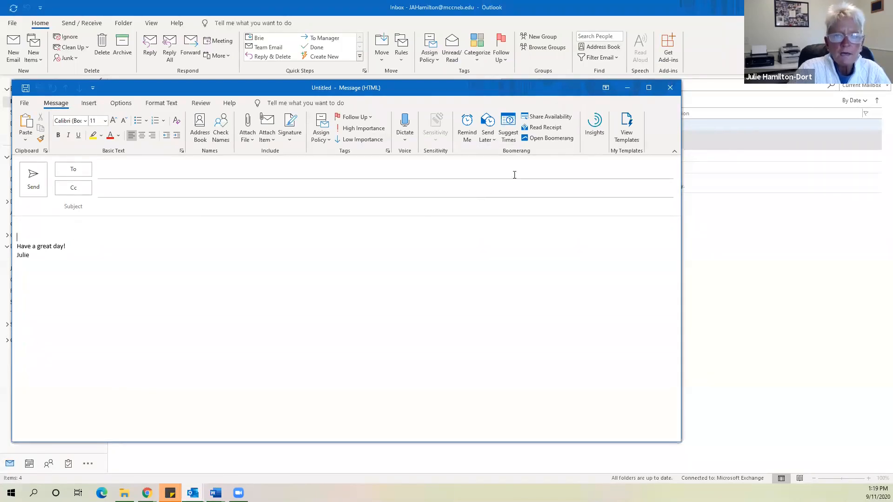
left_click(494, 140)
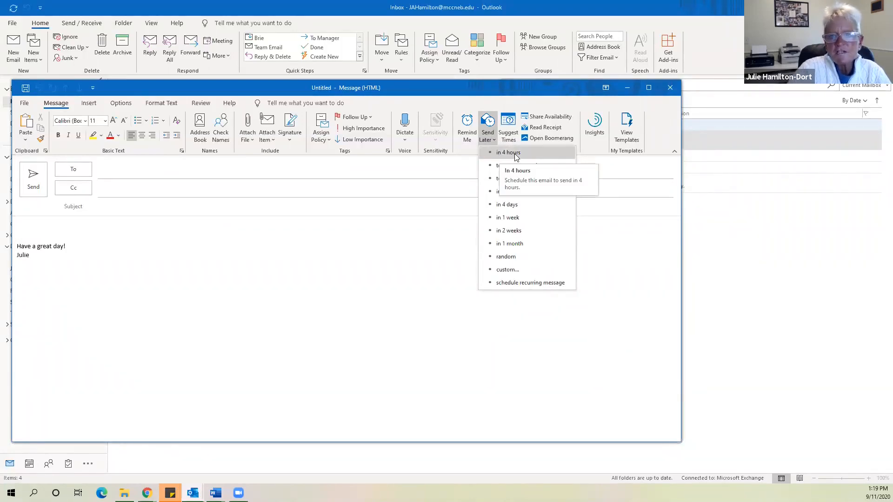
left_click(487, 127)
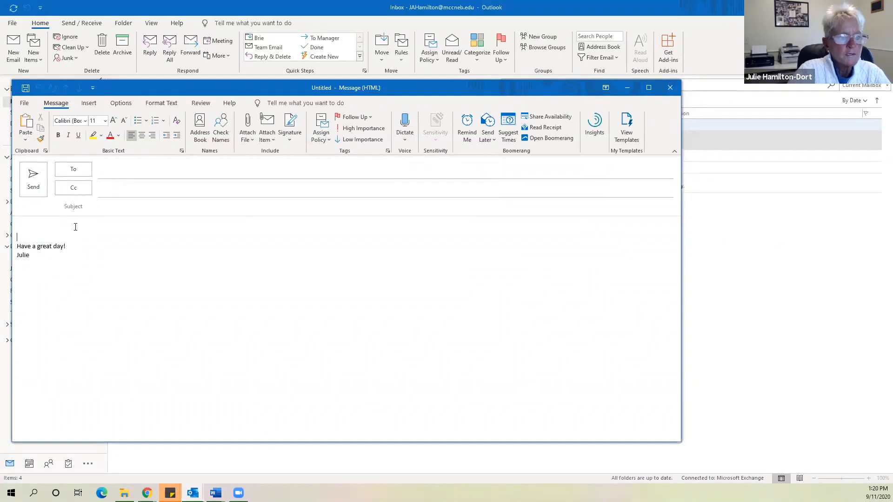
Dictate a test line into the new message, then close it and discard it unsaved
left_click(405, 120)
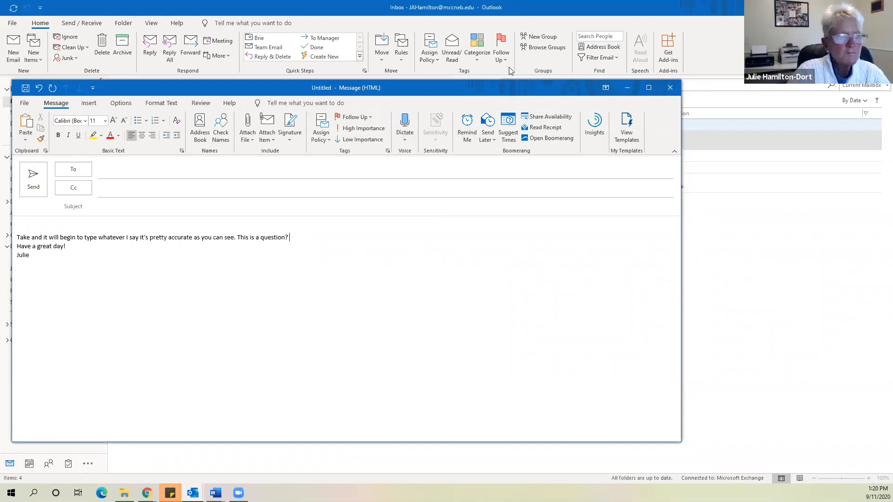
left_click_drag(533, 88, 537, 74)
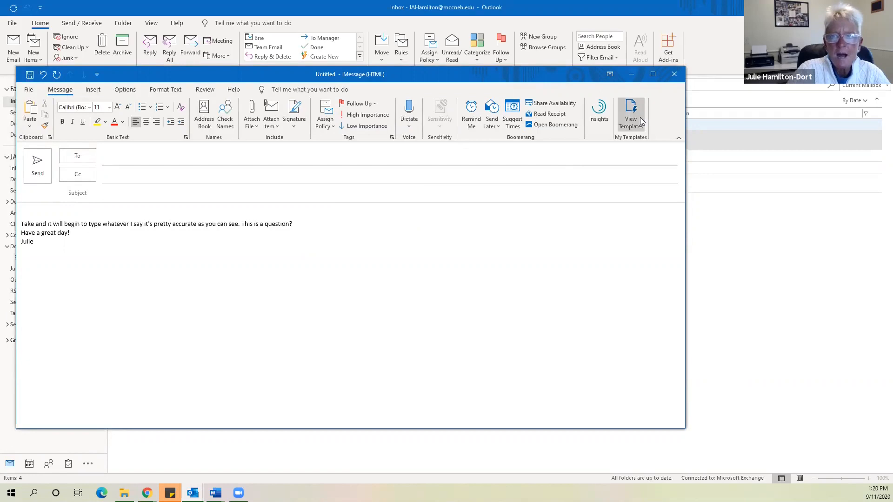
left_click(673, 77)
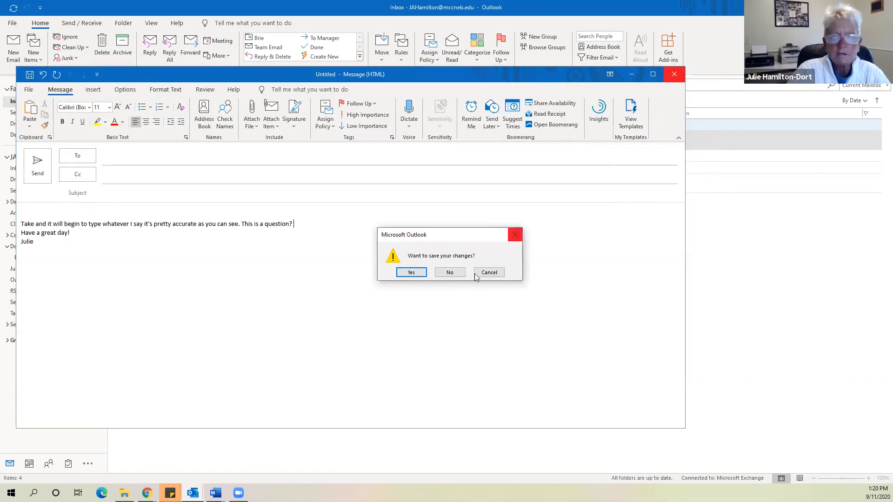
left_click(450, 274)
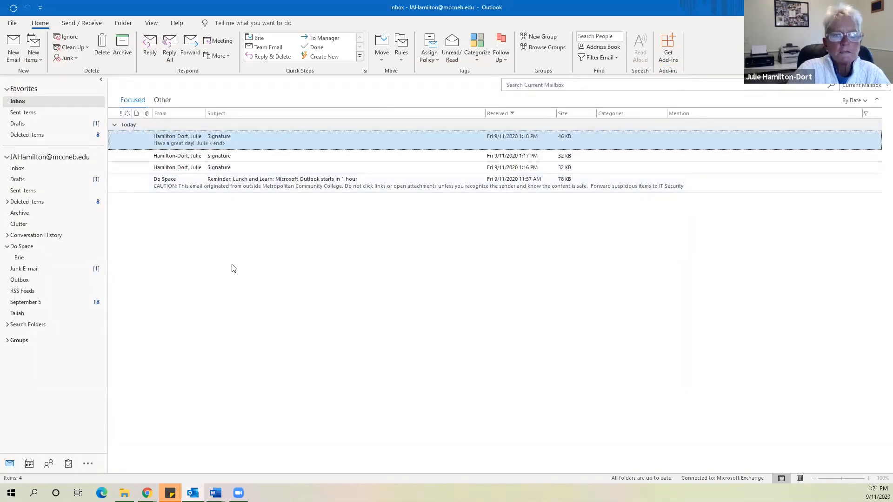
left_click(29, 464)
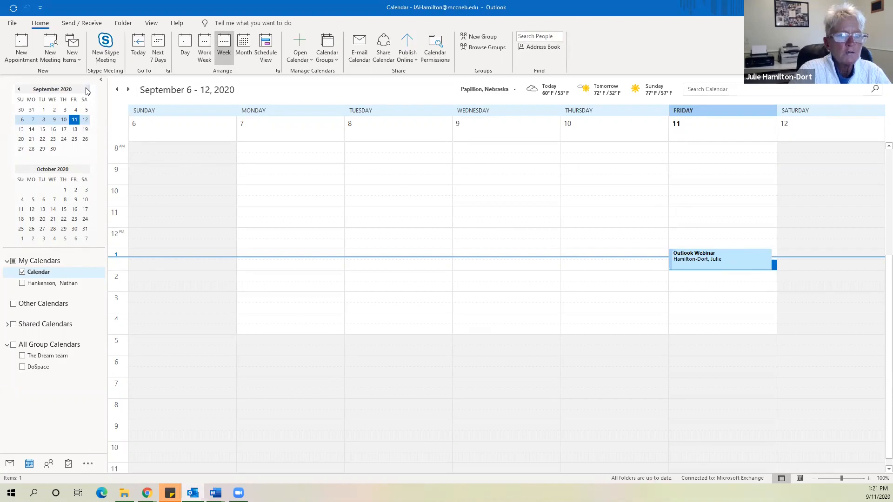
left_click(184, 45)
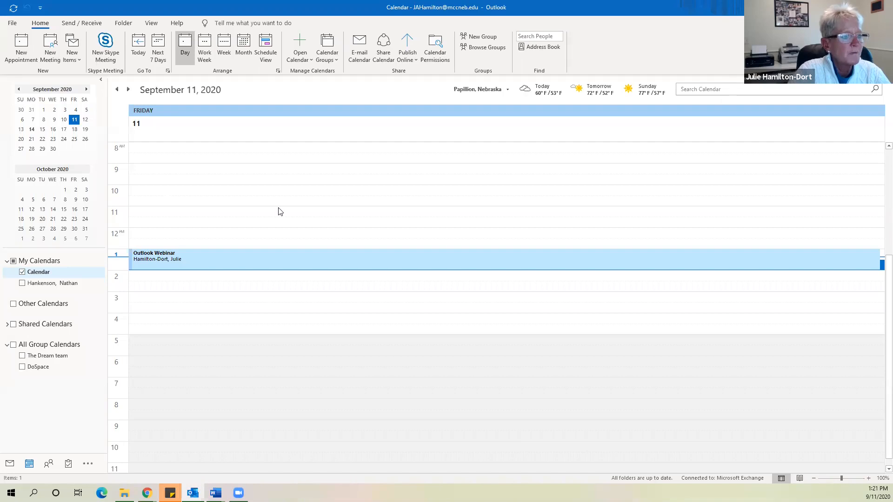
left_click(11, 23)
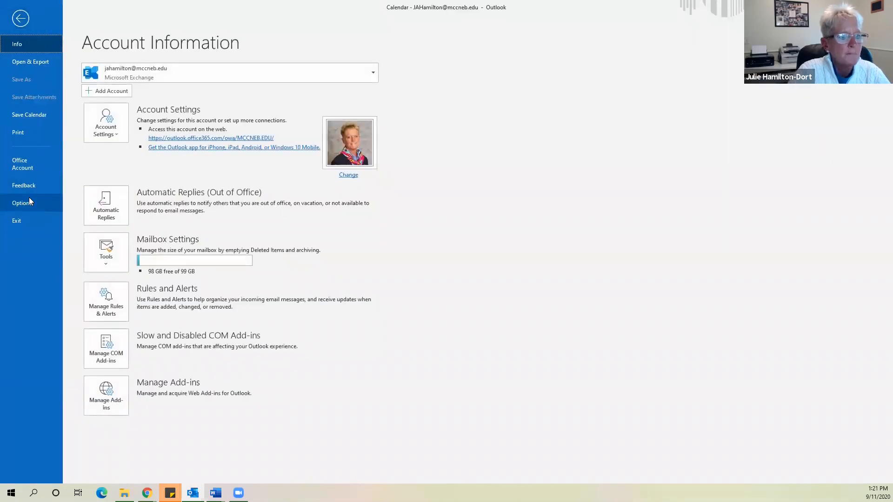
left_click(21, 20)
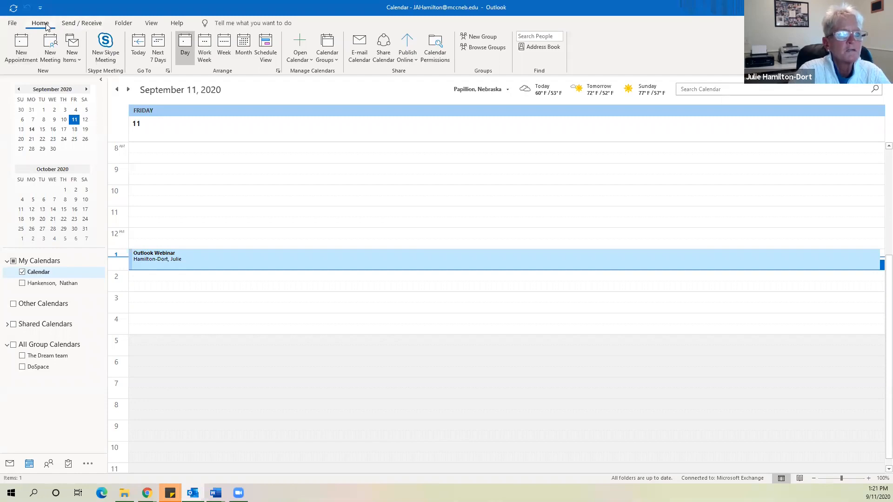
left_click(9, 464)
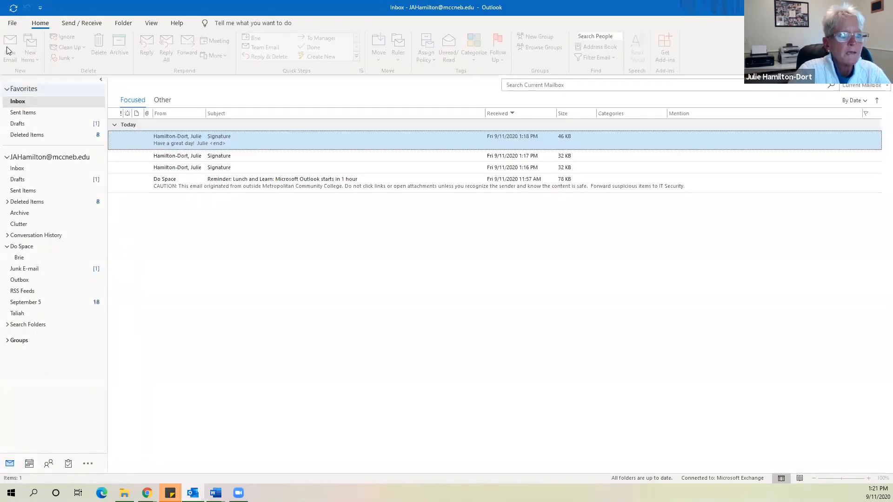
Open and close an empty new email, then show the calendar's September 7–11 work week
left_click(14, 37)
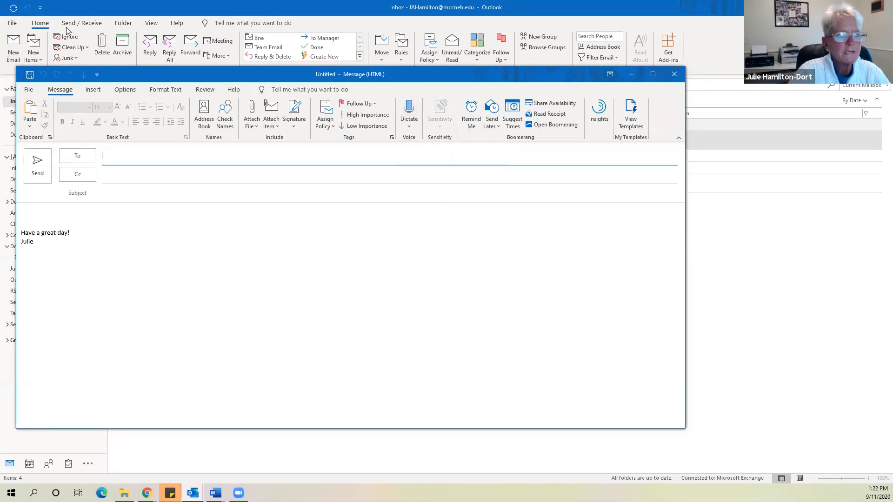
left_click(675, 72)
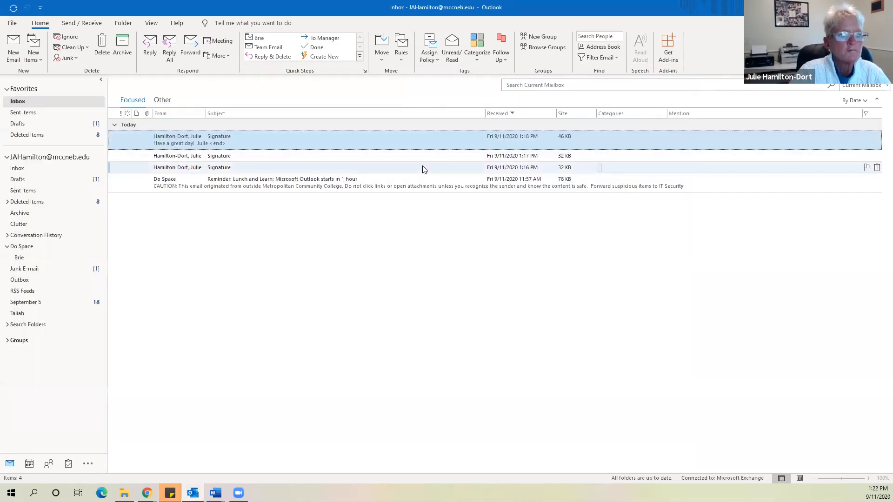
left_click(31, 464)
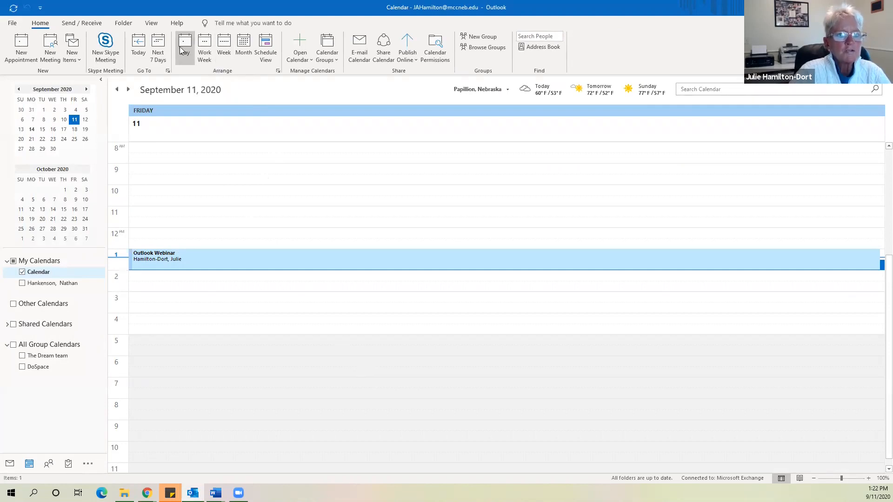
left_click(203, 44)
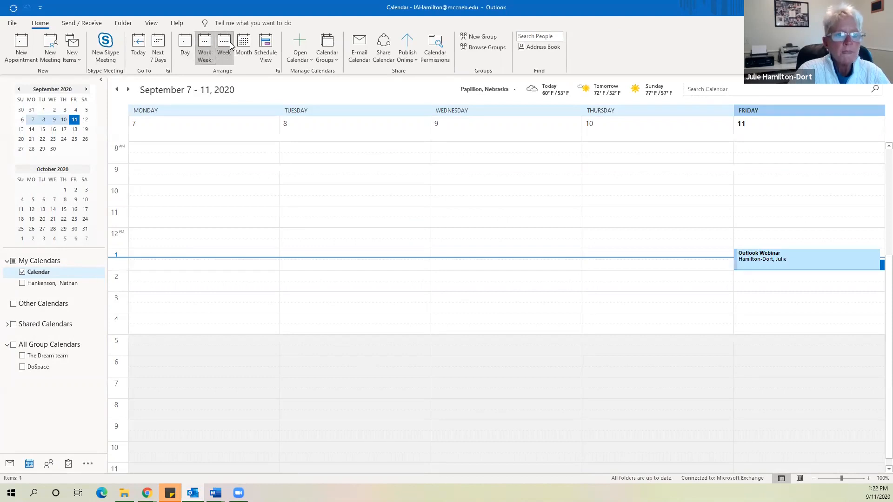
Compare the Week, Month and Schedule calendar layouts, ending back in Month view
left_click(230, 42)
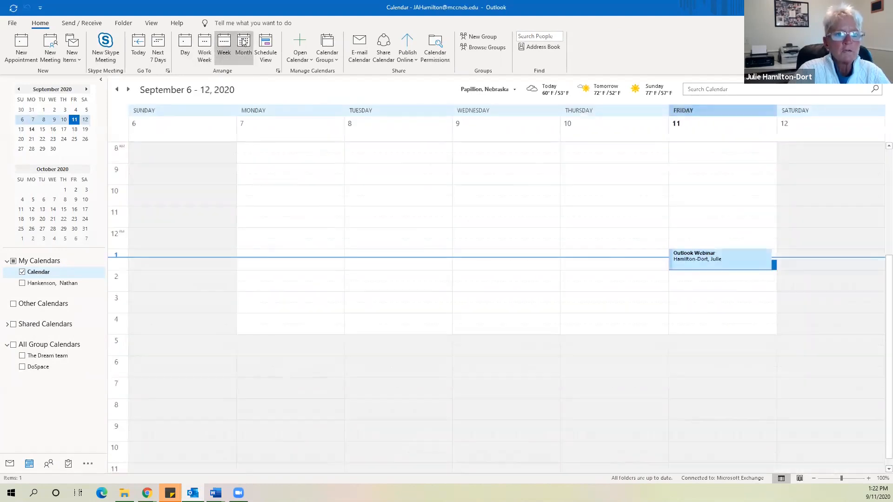
left_click(244, 42)
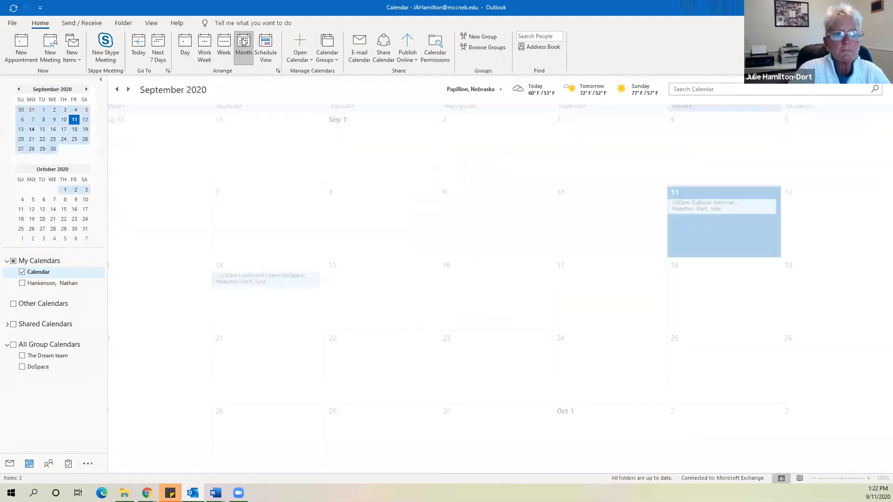
left_click(267, 42)
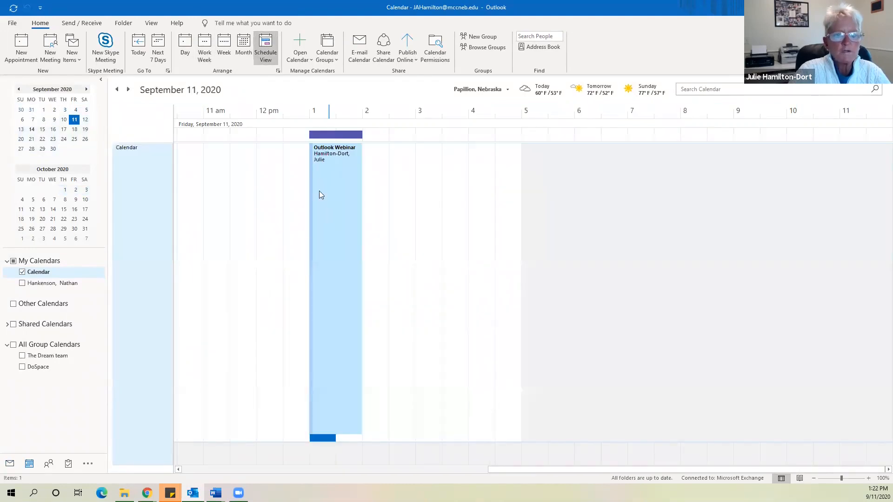
left_click(224, 46)
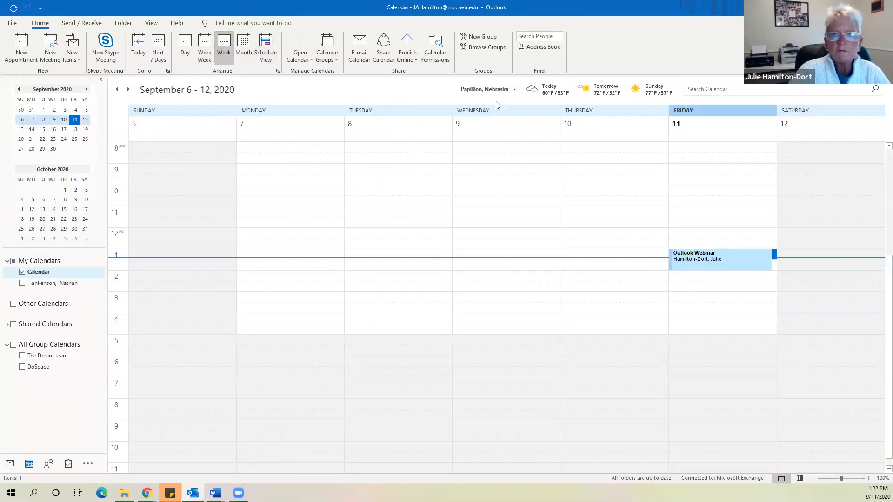
mouse_move(589, 87)
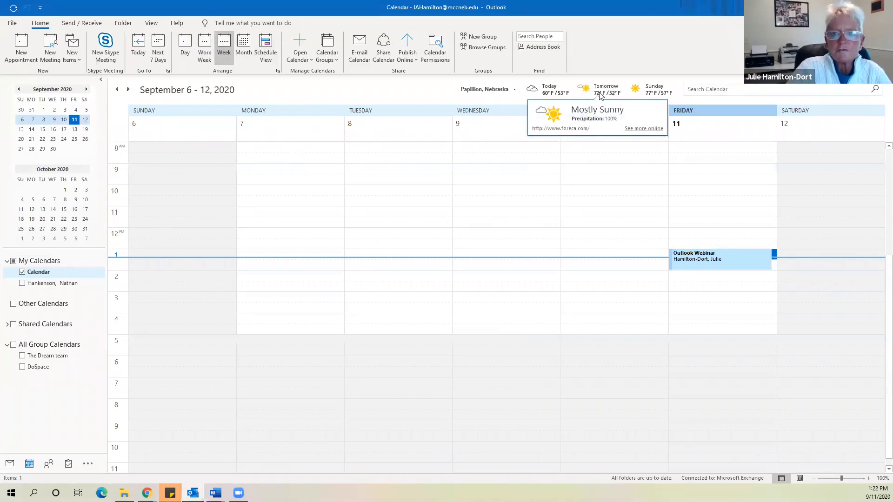
mouse_move(557, 94)
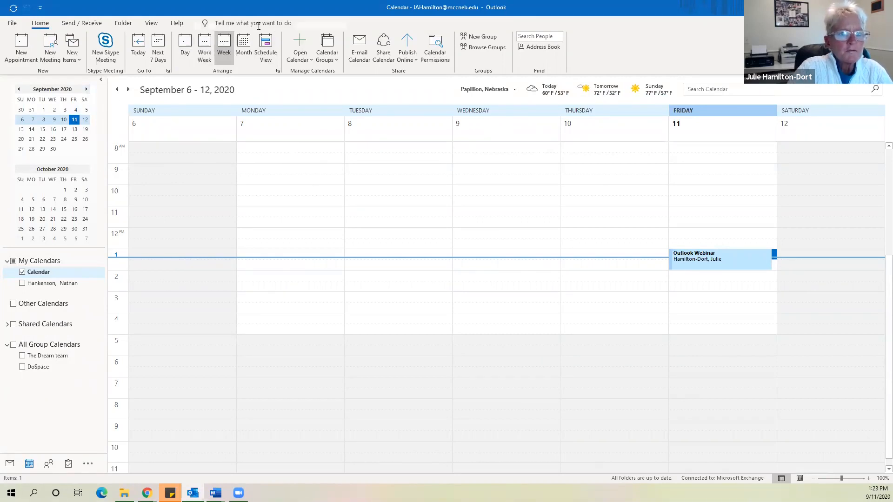
left_click(238, 44)
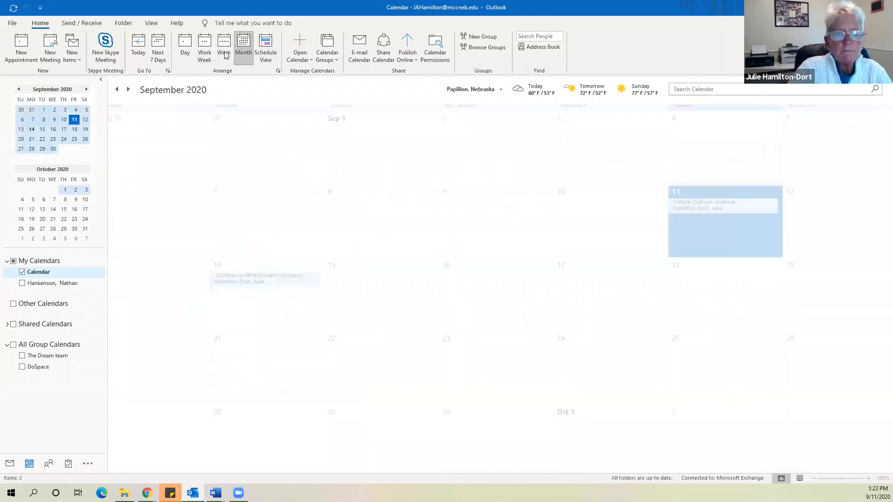
Step the mini-calendar back to June 2020 and place the cursor in Search Calendar
left_click(18, 89)
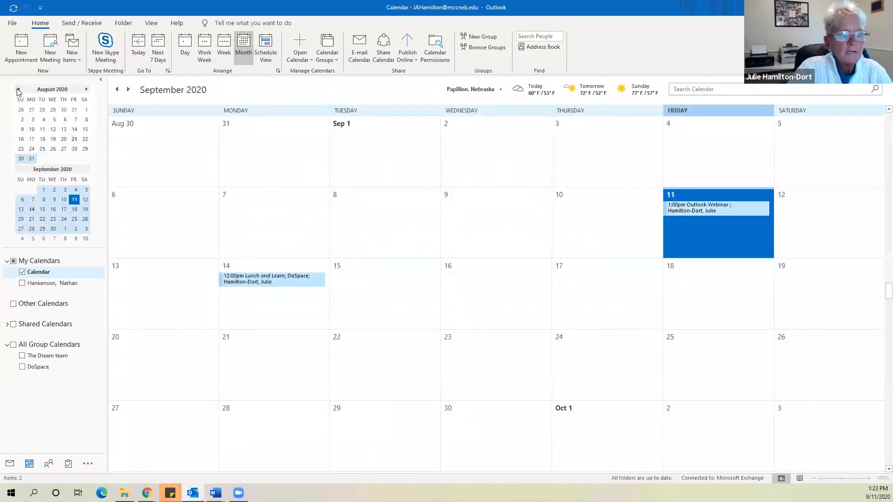
left_click(18, 89)
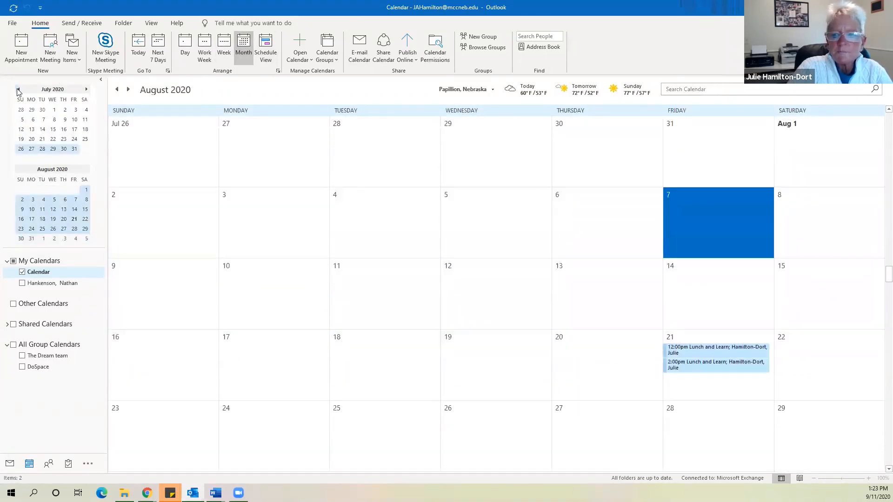
left_click(19, 89)
left_click(18, 90)
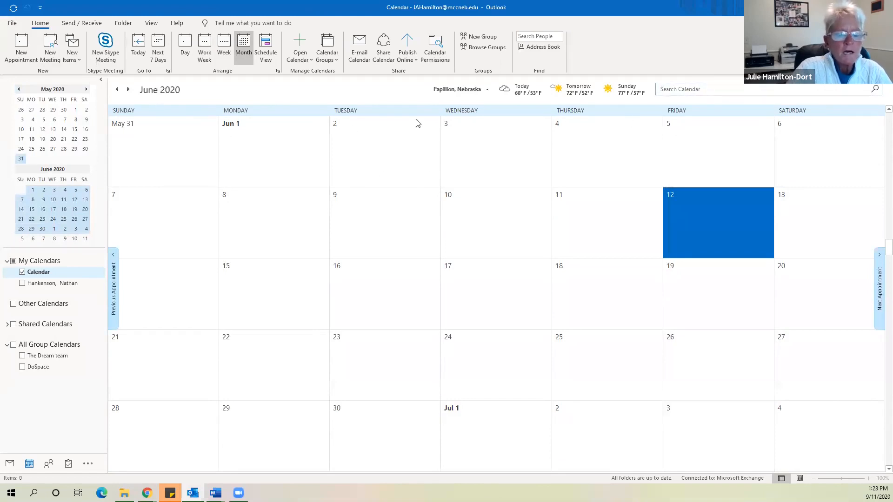
left_click(710, 89)
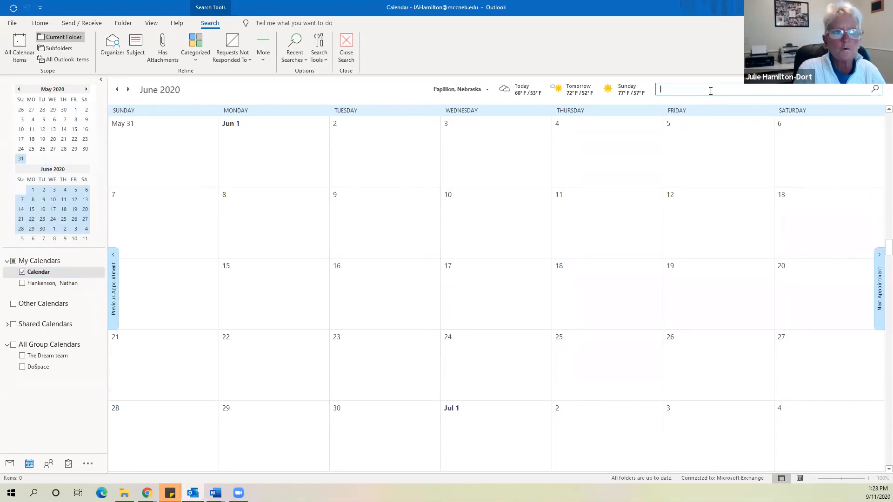
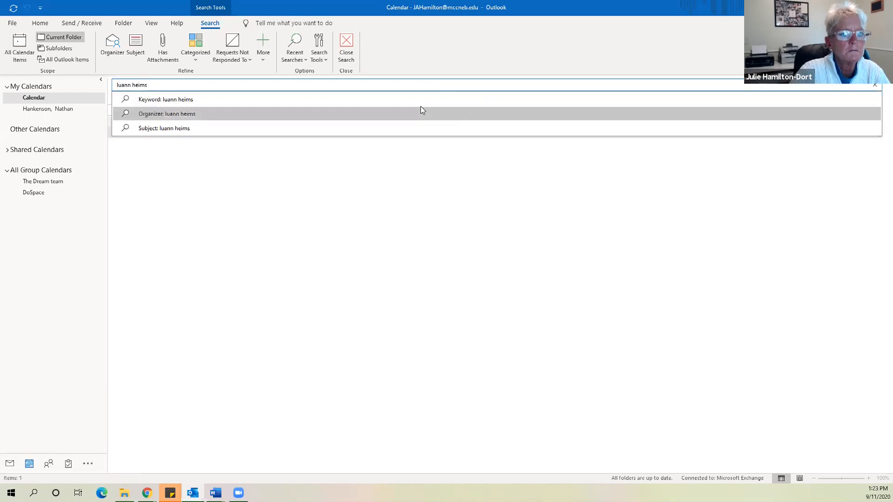
Run a keyword calendar search for a colleague's name
left_click(192, 100)
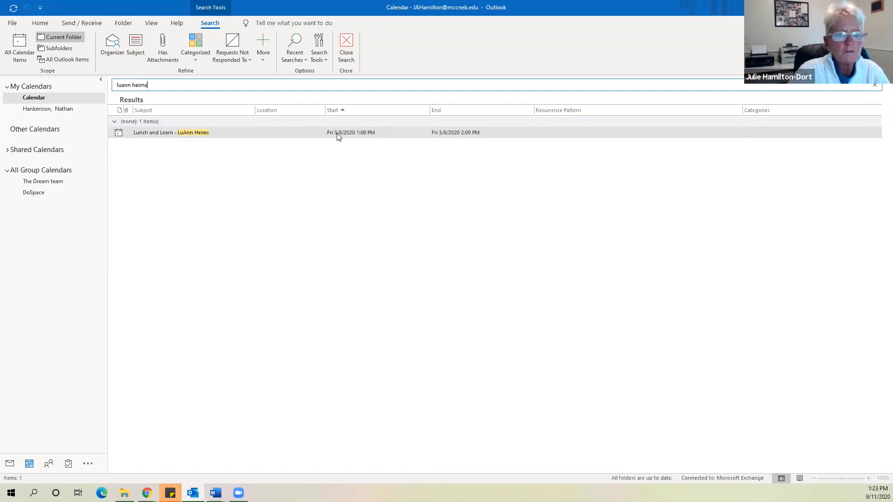
Open the found Lunch and Learn appointment, close it, and return to September 2020
double_click(352, 134)
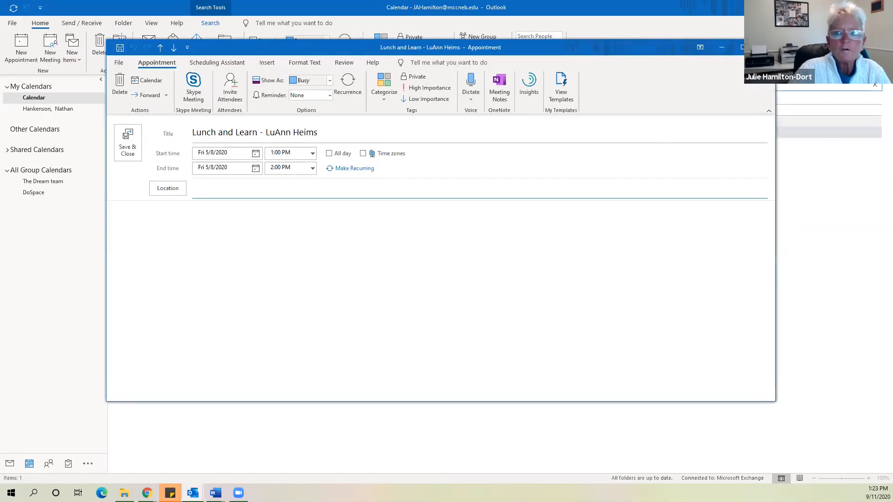
key("Escape")
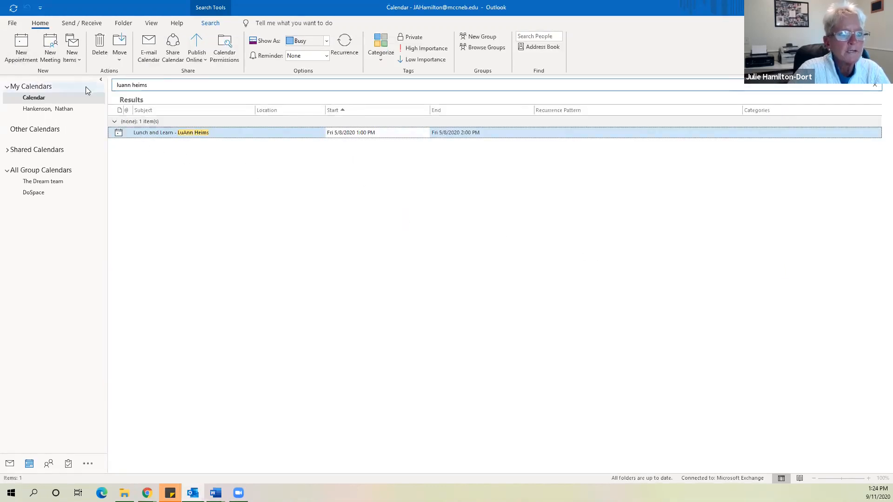
left_click(10, 463)
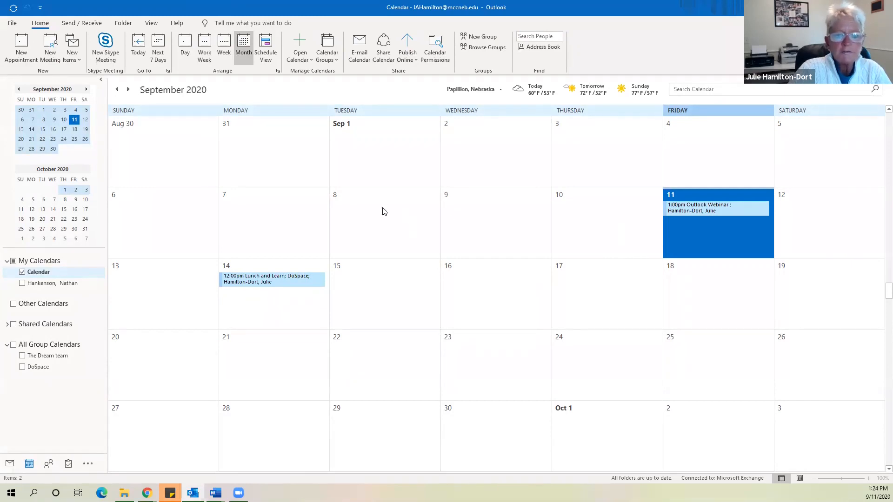
left_click(365, 291)
Create a new event on September 15 titled 'Lunch with Mary'
left_click(366, 291)
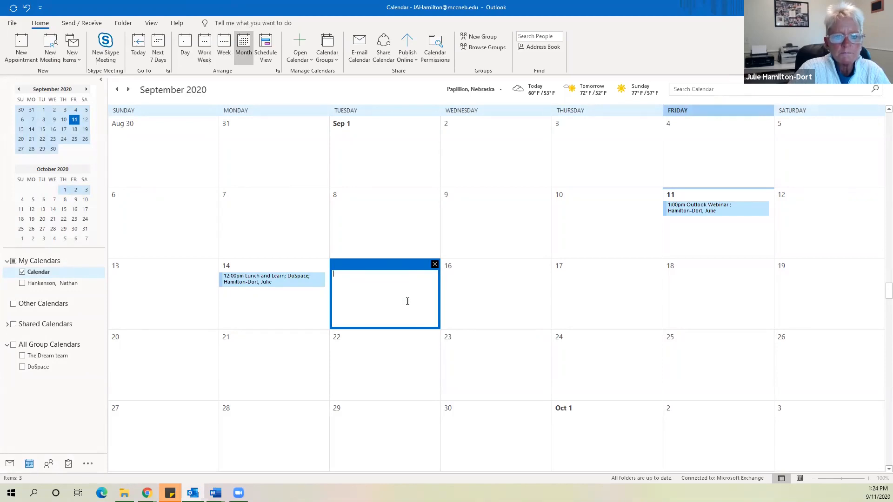
left_click(435, 264)
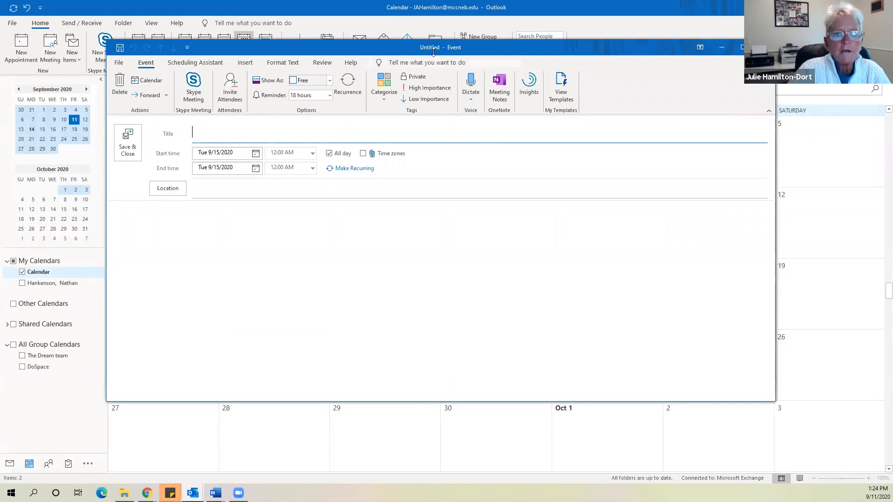
left_click_drag(360, 54, 379, 90)
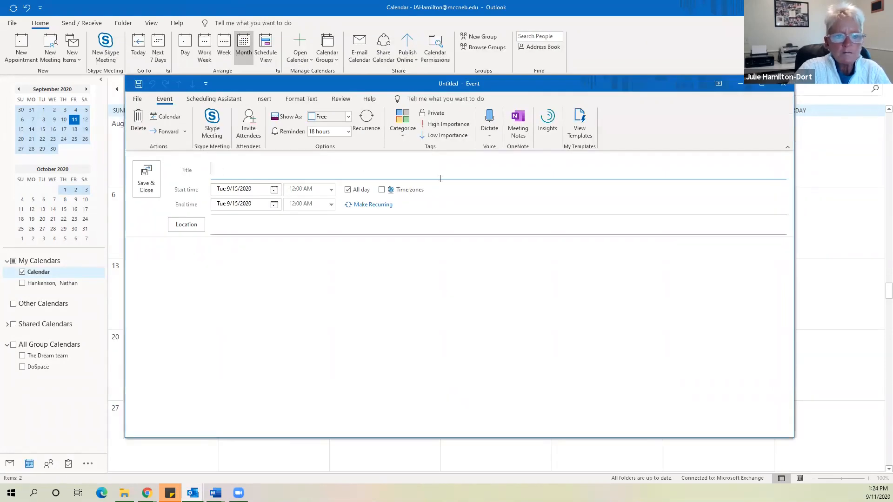
type("Lunch with")
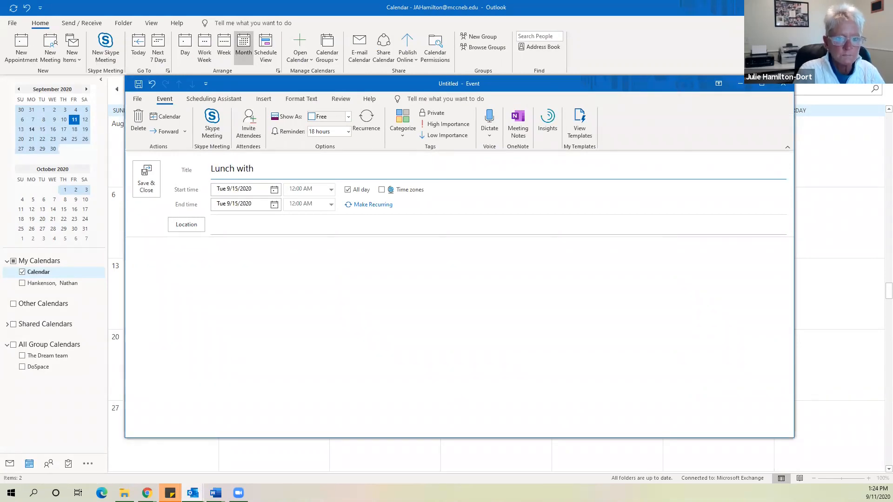
type(" Mary")
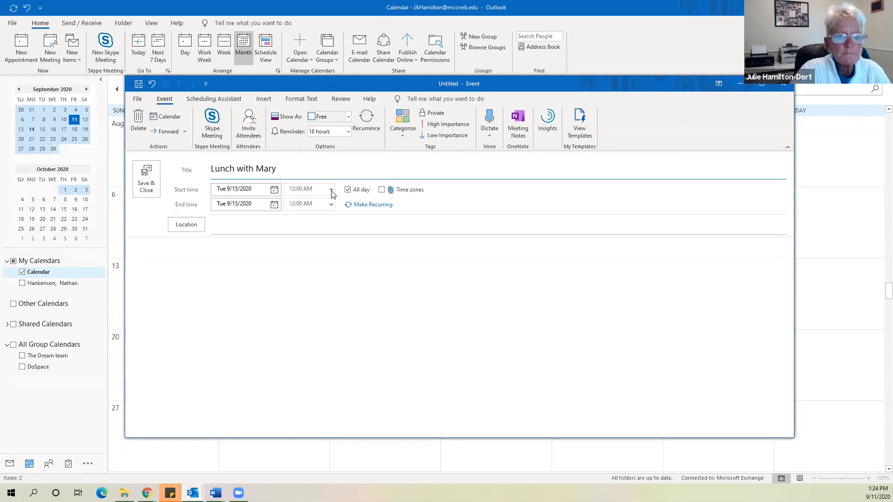
Make the lunch a timed appointment from 11:00 AM to 1:00 PM instead of all-day
left_click(347, 190)
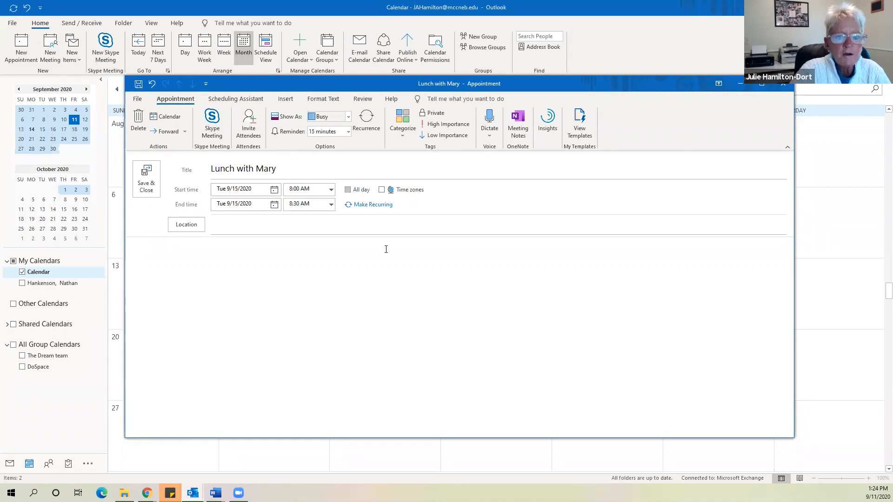
left_click(332, 190)
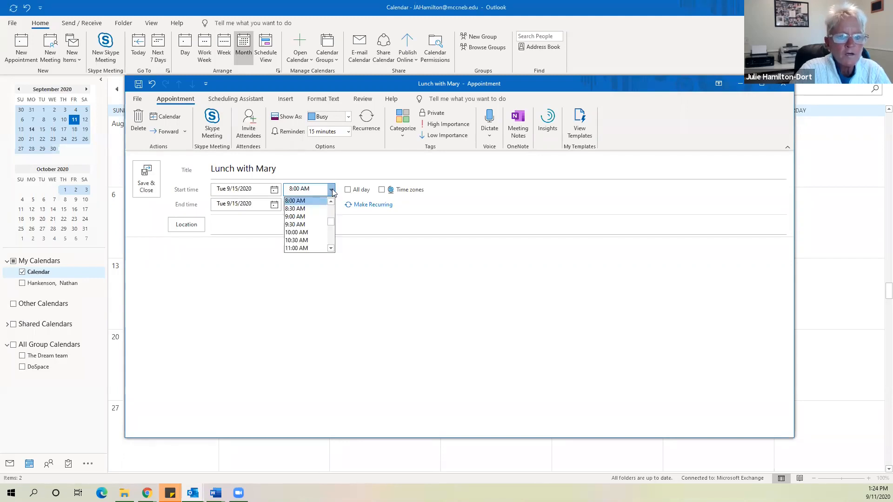
left_click(307, 248)
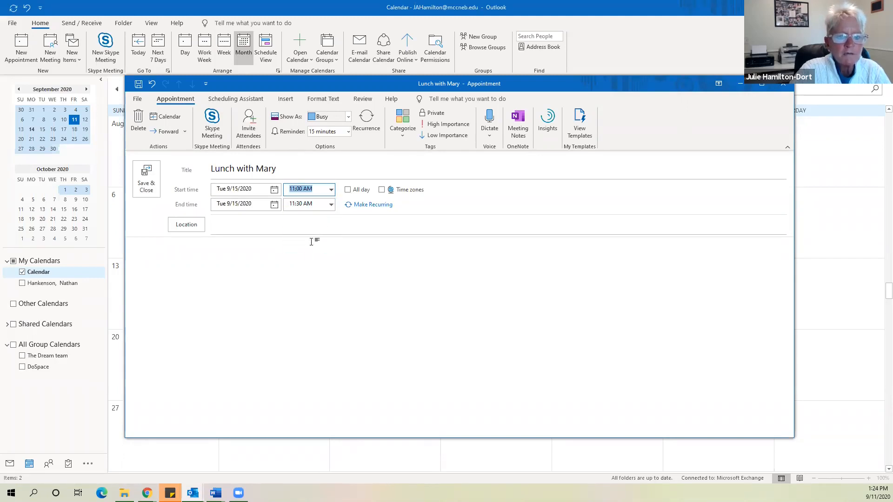
left_click(331, 204)
left_click(307, 246)
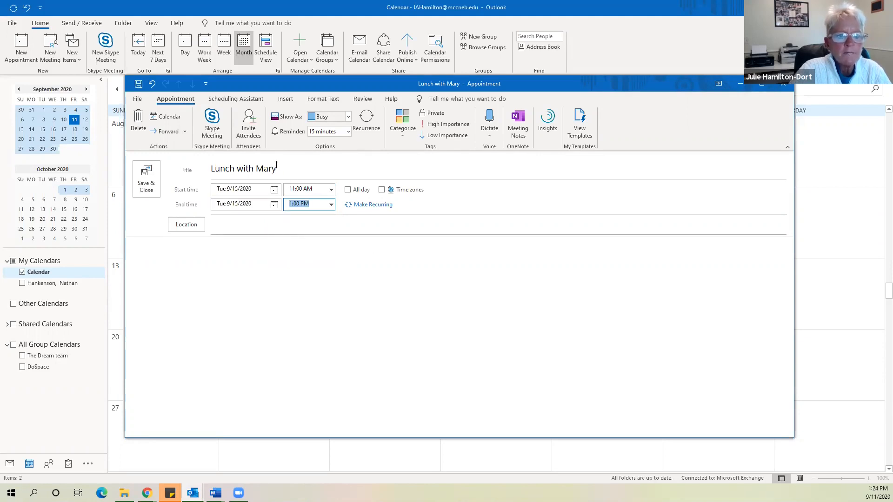
left_click(252, 225)
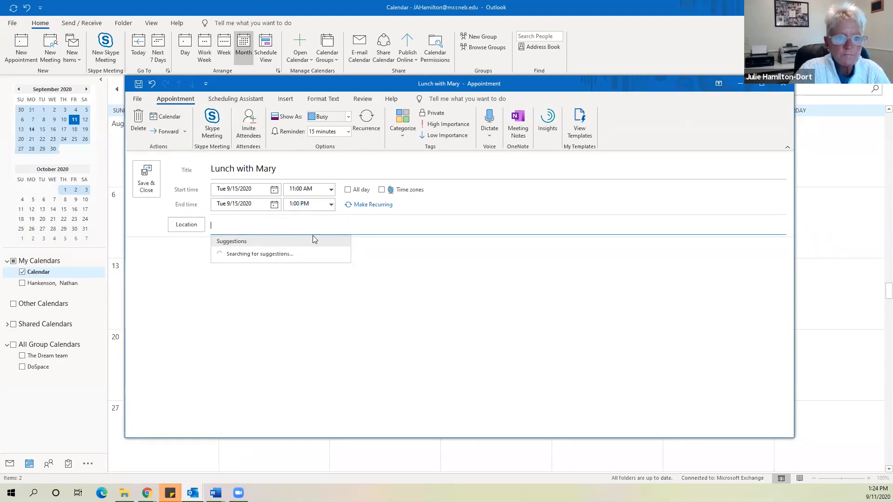
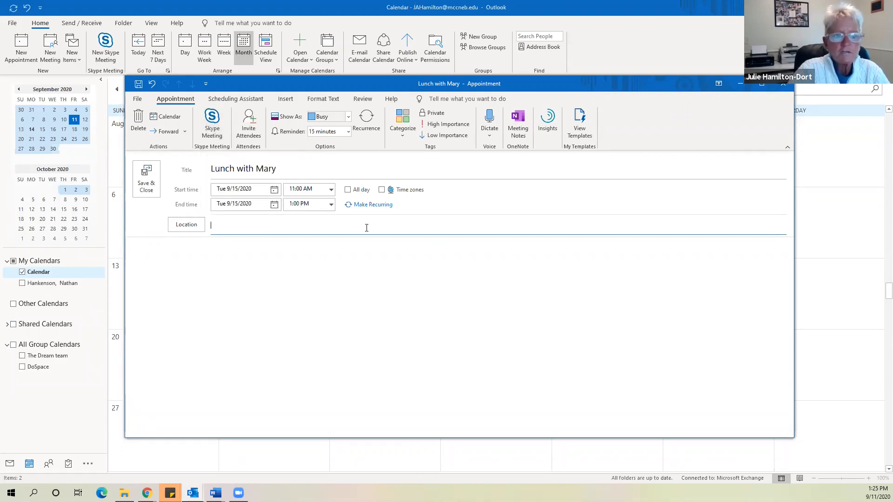
Confirm the 11:00 AM start and save Lunch with Mary to Tuesday, September 15
left_click(311, 189)
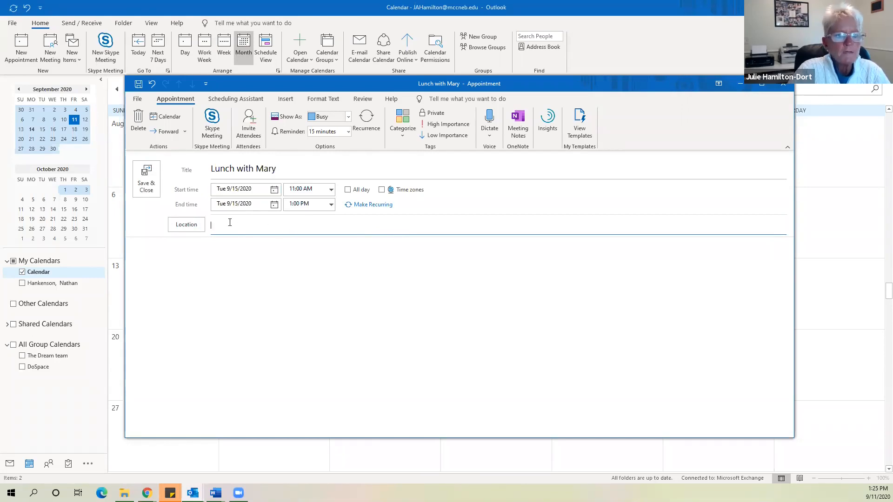
left_click(147, 180)
left_click(344, 283)
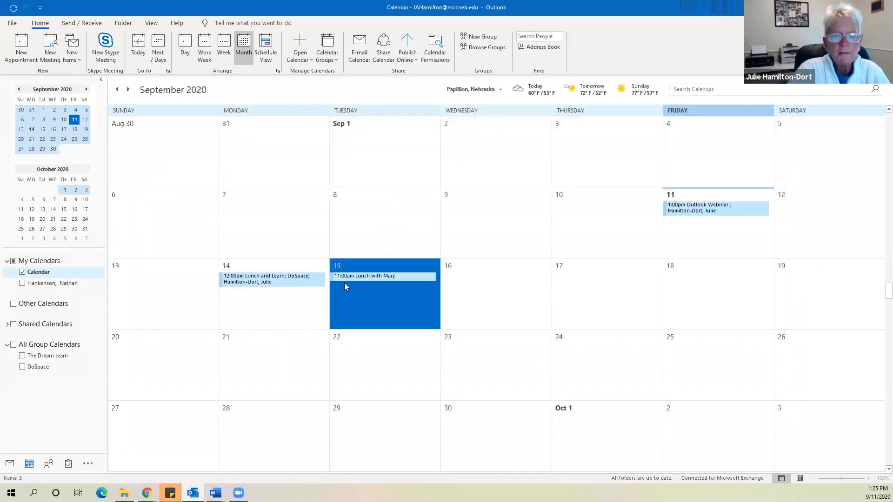
Discard a quick appointment on the 16th and reopen Lunch with Mary to invite attendees
left_click(484, 274)
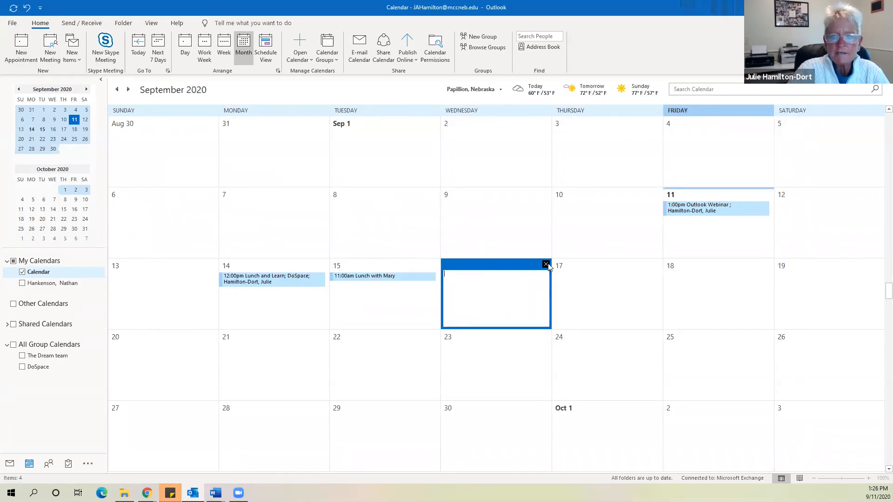
left_click(546, 265)
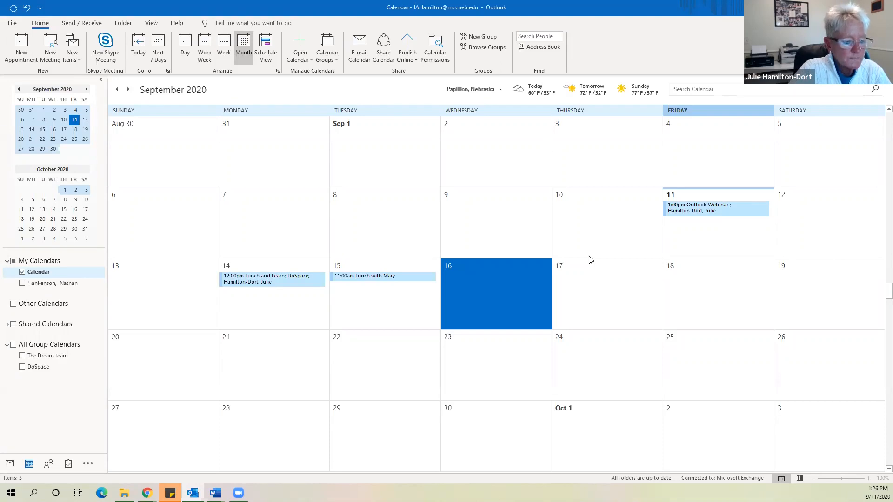
left_click(389, 276)
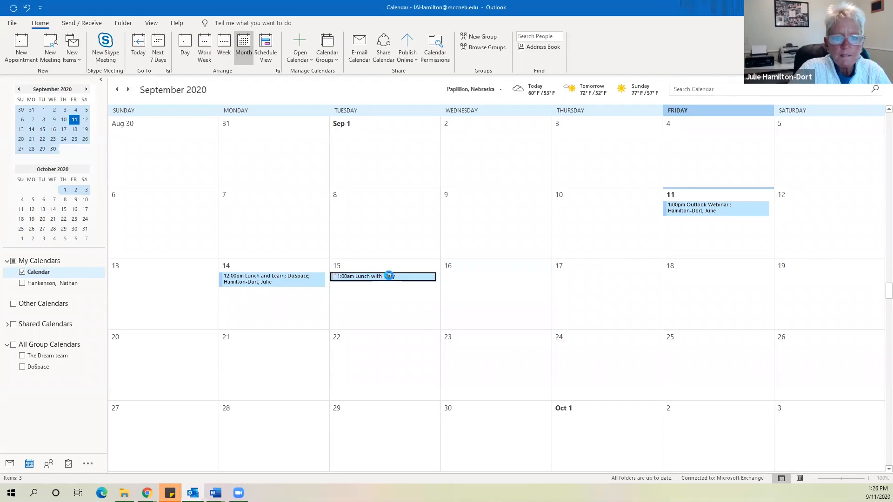
double_click(389, 277)
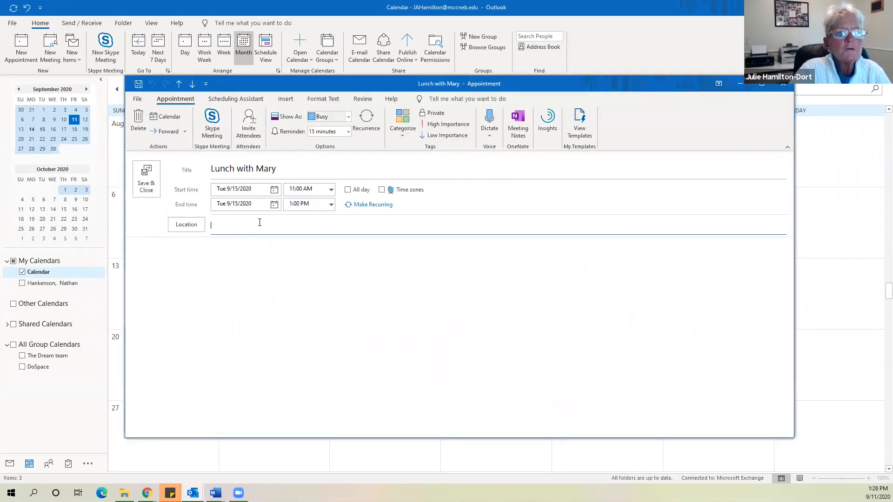
left_click(248, 117)
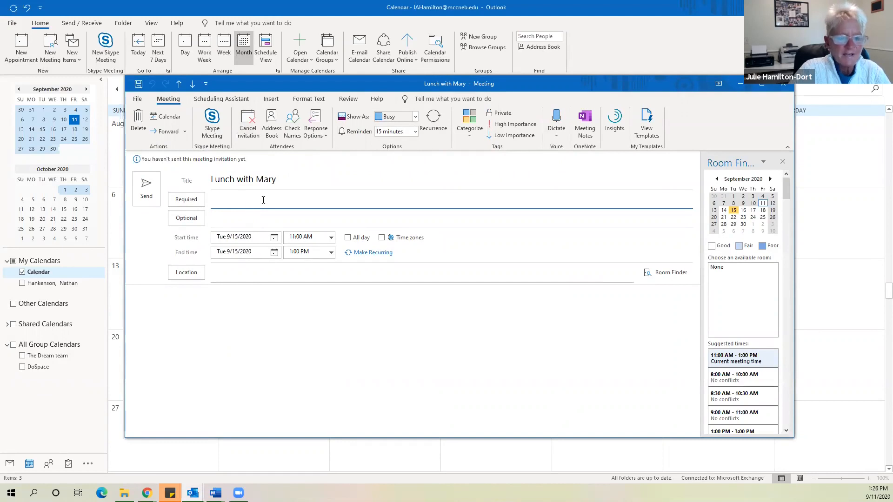
Add the suggested contact as a required attendee and send the invitation without a location
type("psp")
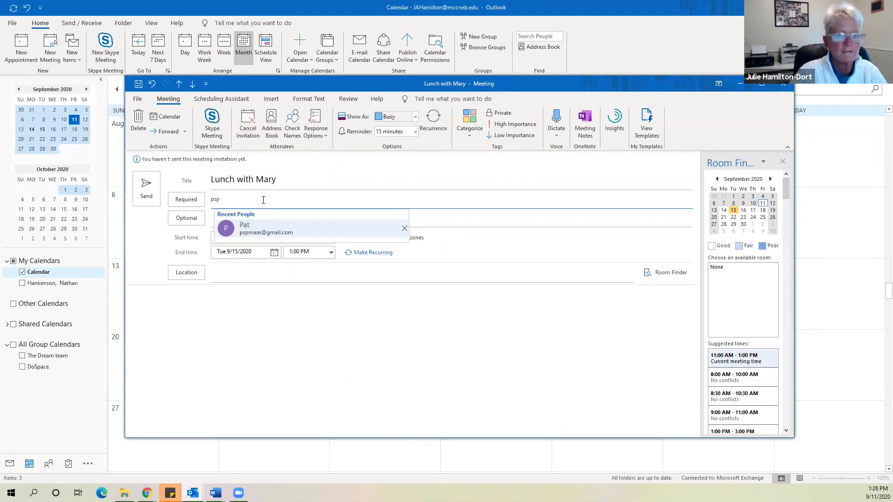
left_click(275, 235)
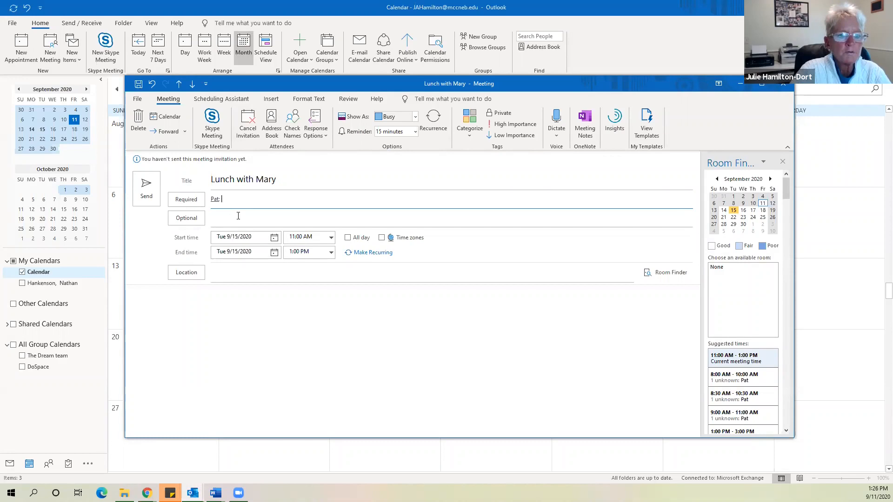
left_click(149, 190)
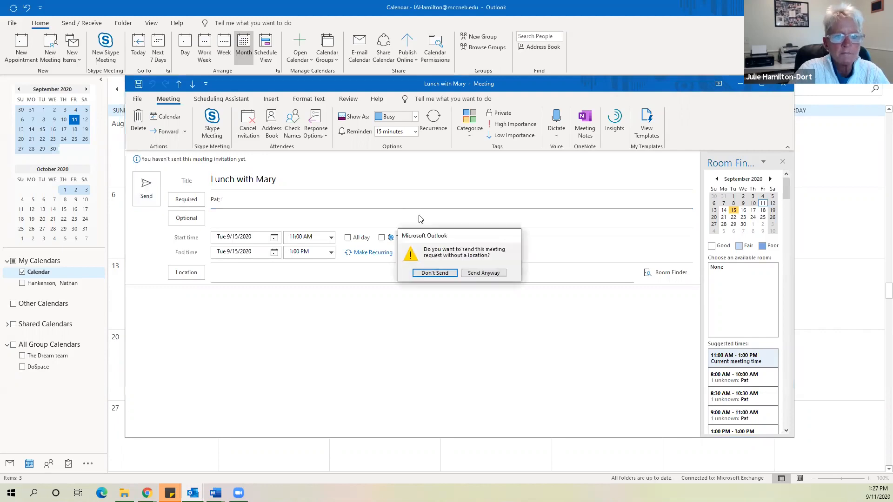
left_click(463, 275)
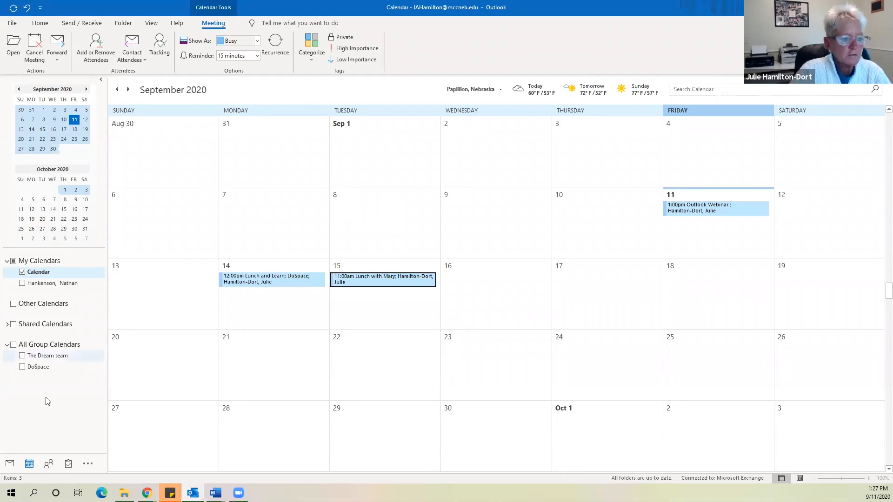
left_click(48, 464)
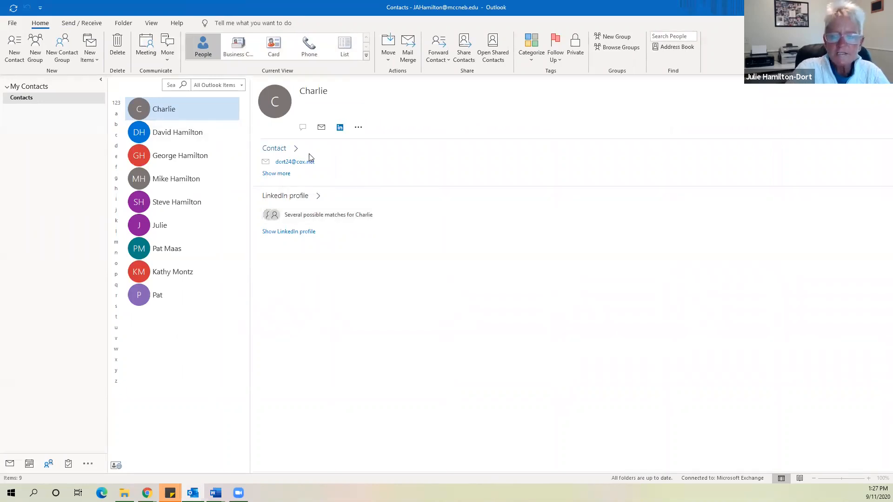
Delete the second contact, then select the next two contacts in the list
left_click(187, 136)
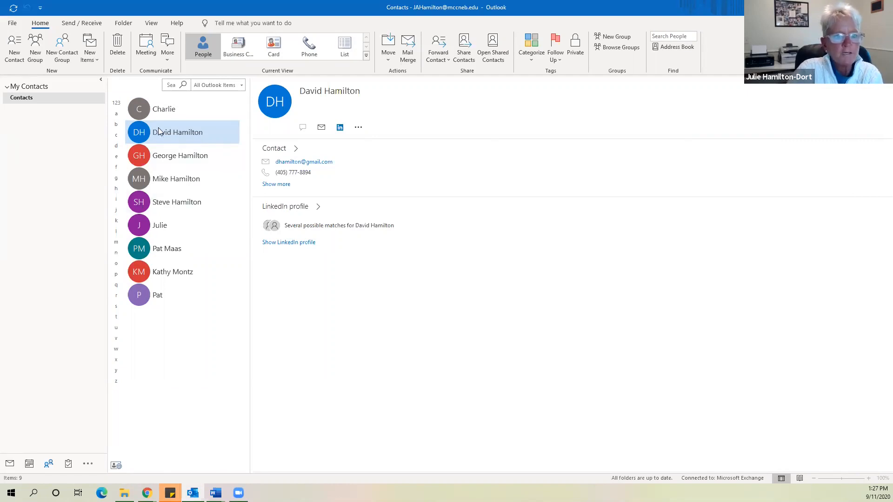
key("Delete")
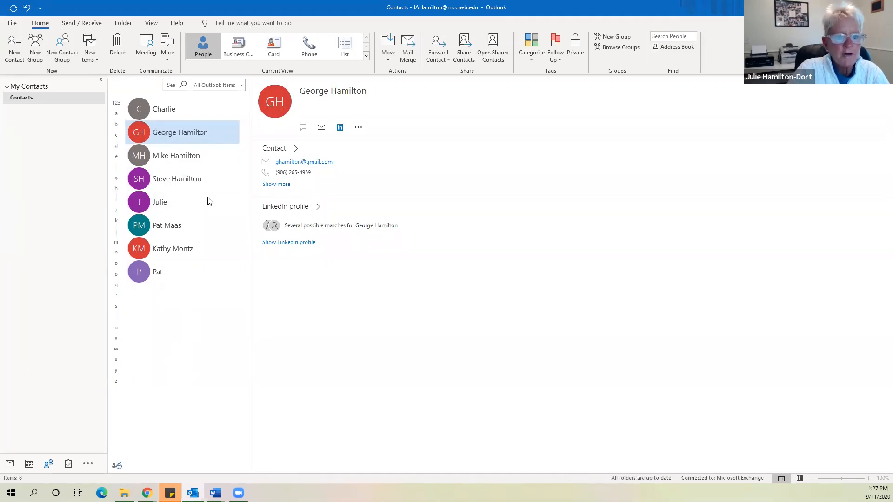
left_click(190, 156, "ctrl")
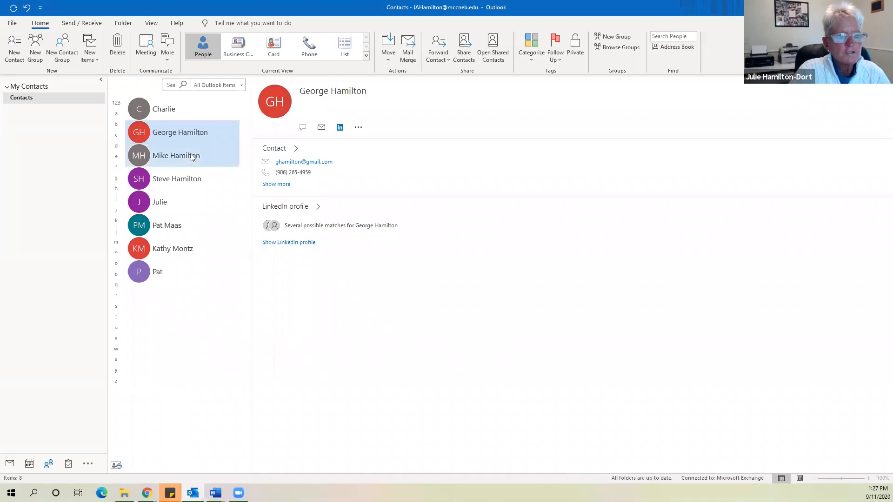
left_click(189, 178, "ctrl")
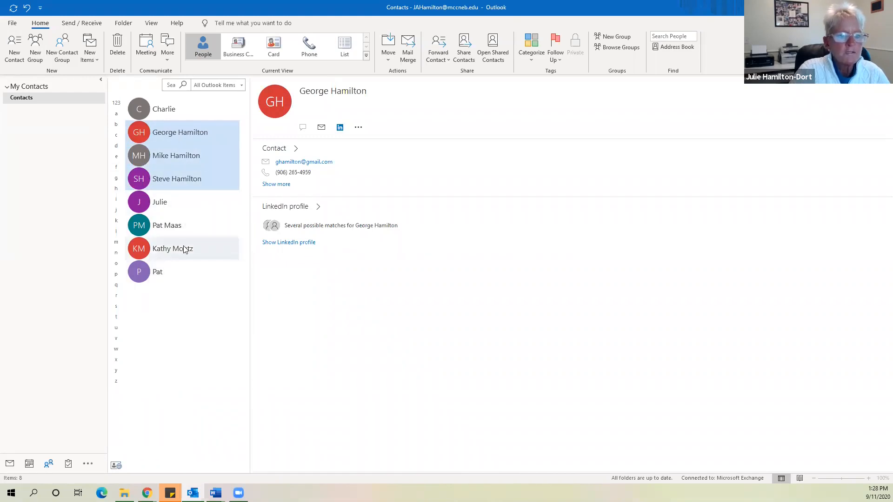
Select the second, third, fourth and seventh contacts and delete them, leaving four
left_click(149, 255, "ctrl")
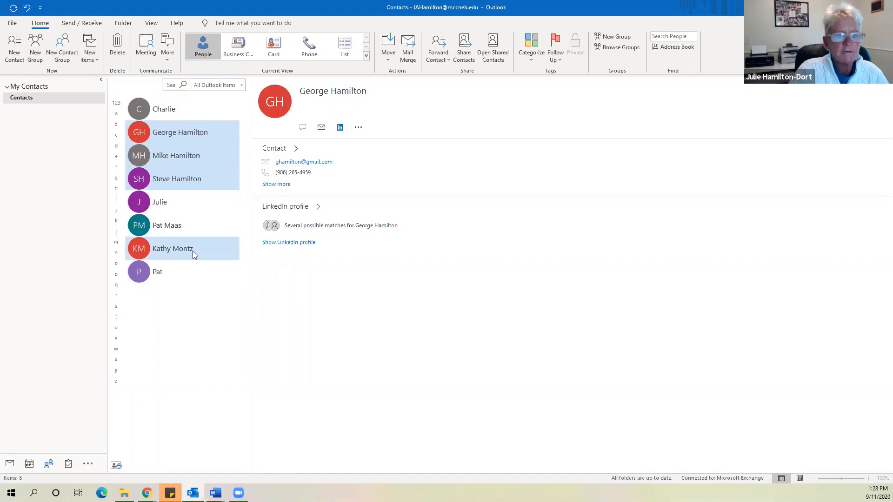
left_click(311, 304)
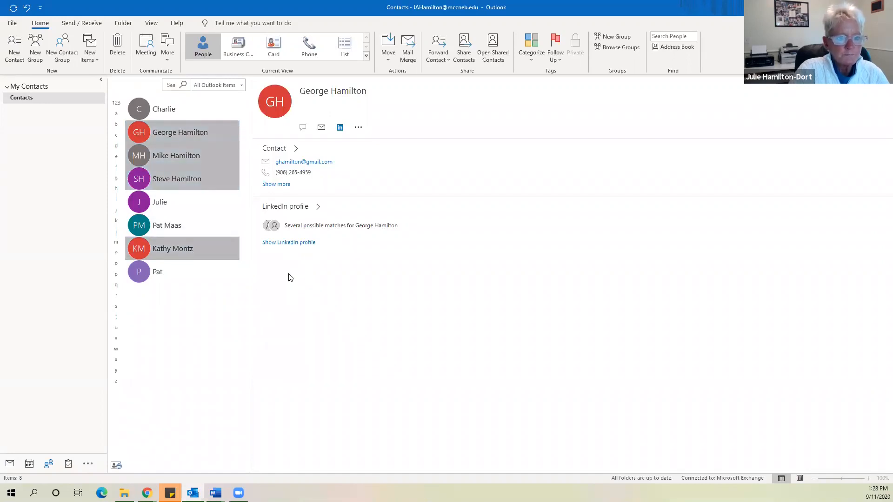
left_click(185, 113)
left_click(182, 134)
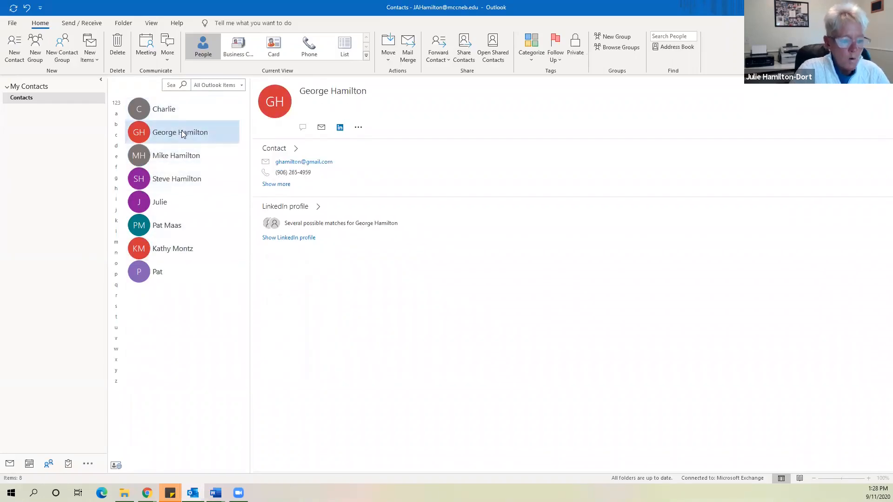
left_click(183, 158, "ctrl")
left_click(187, 179, "ctrl")
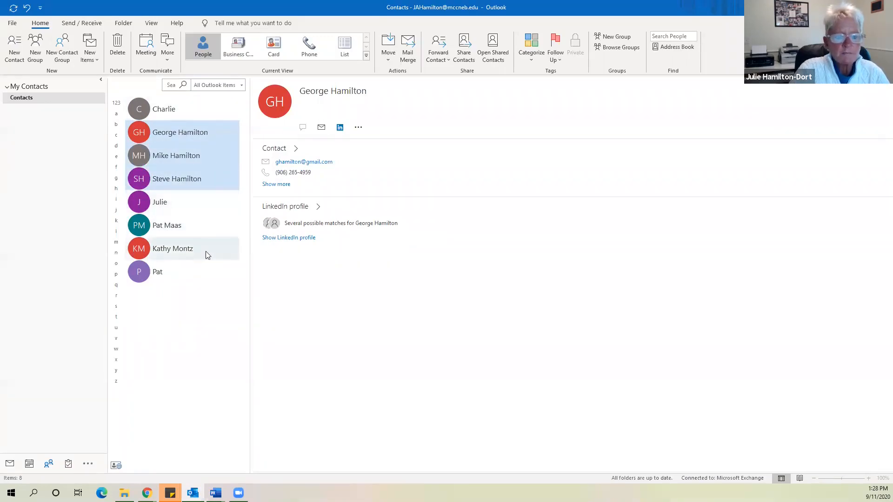
left_click(185, 249, "shift")
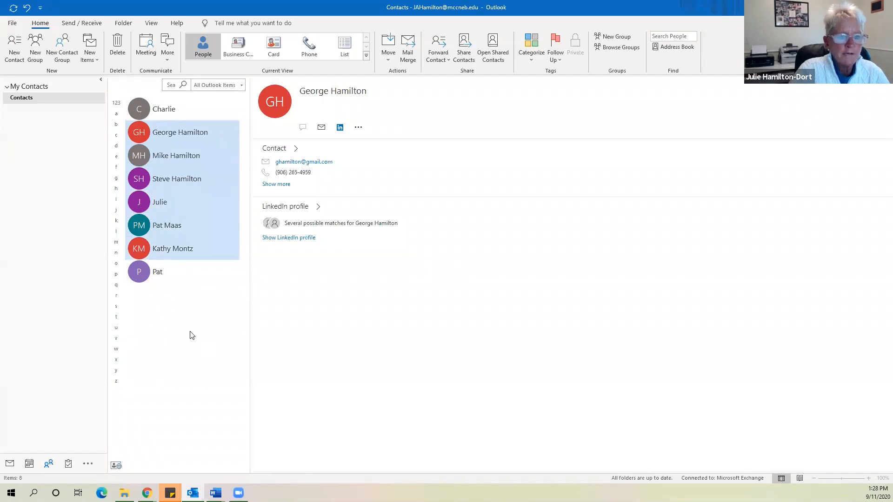
left_click(168, 131)
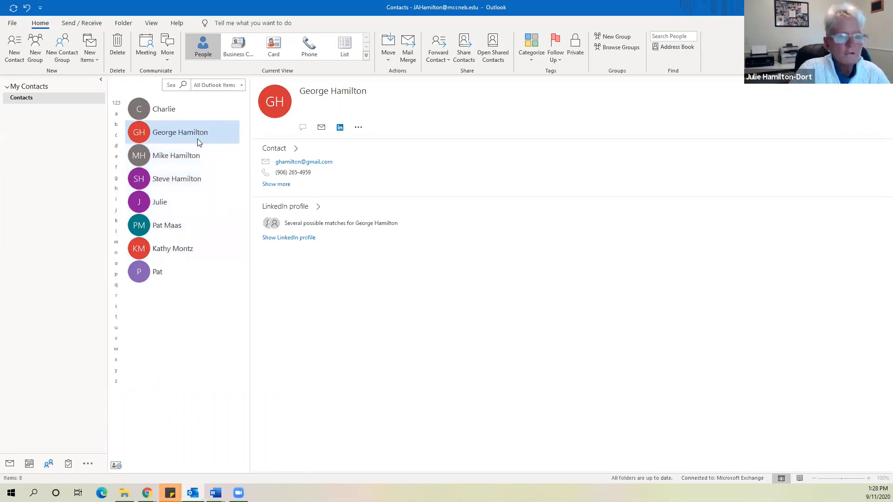
left_click_drag(197, 138, 193, 188)
left_click(173, 252, "ctrl")
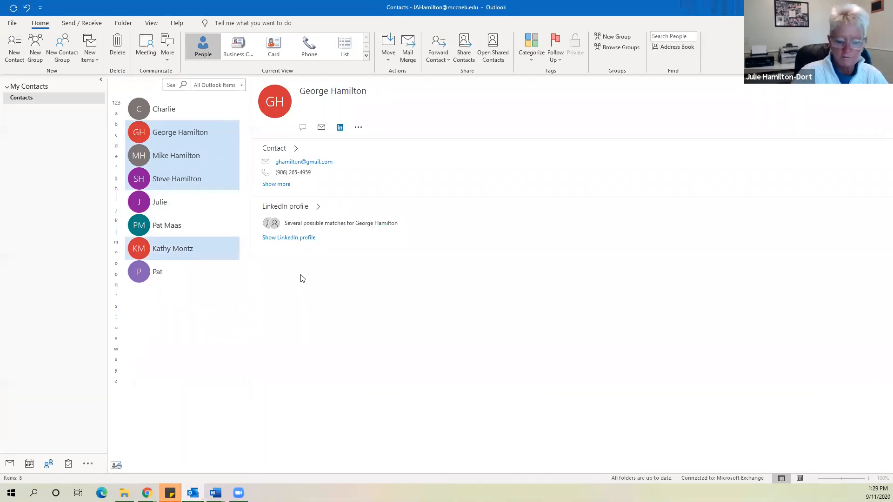
key("Delete")
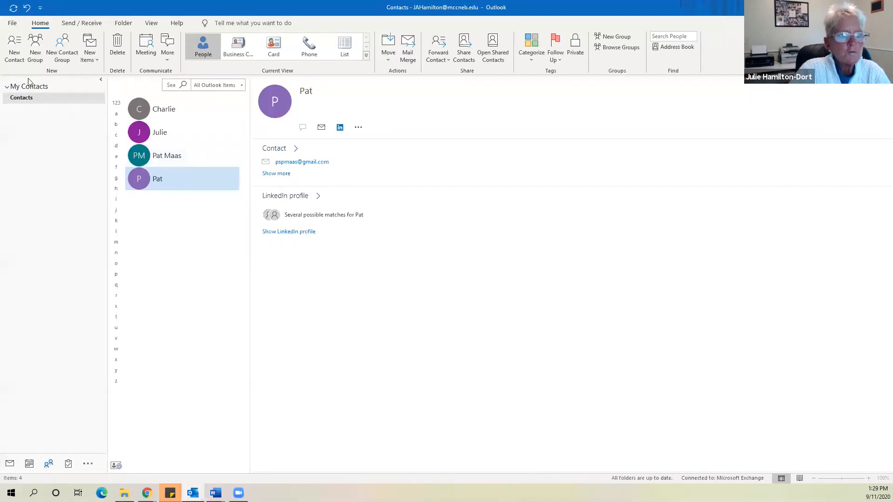
Start a new contact and enter the contact's name in Full Name
left_click(15, 49)
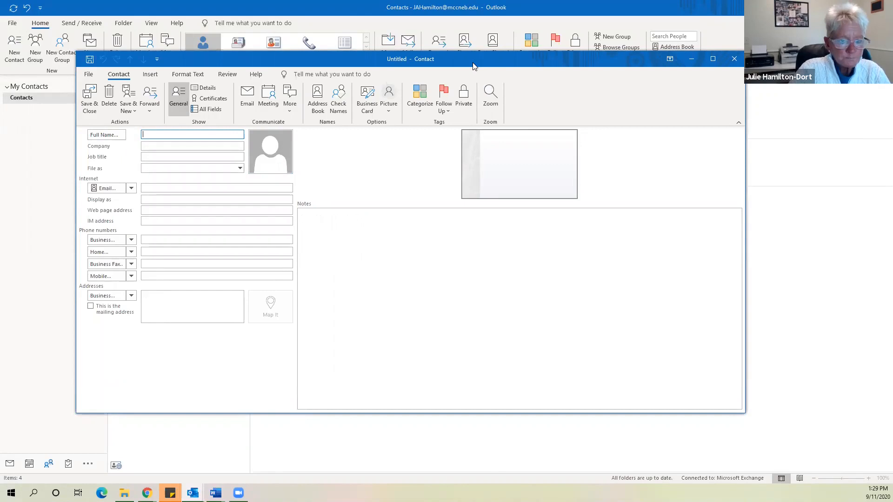
left_click_drag(540, 73, 610, 79)
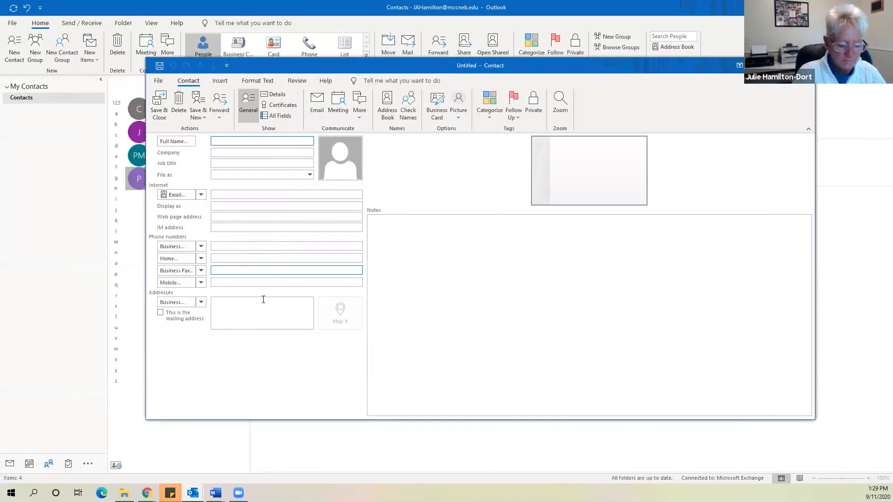
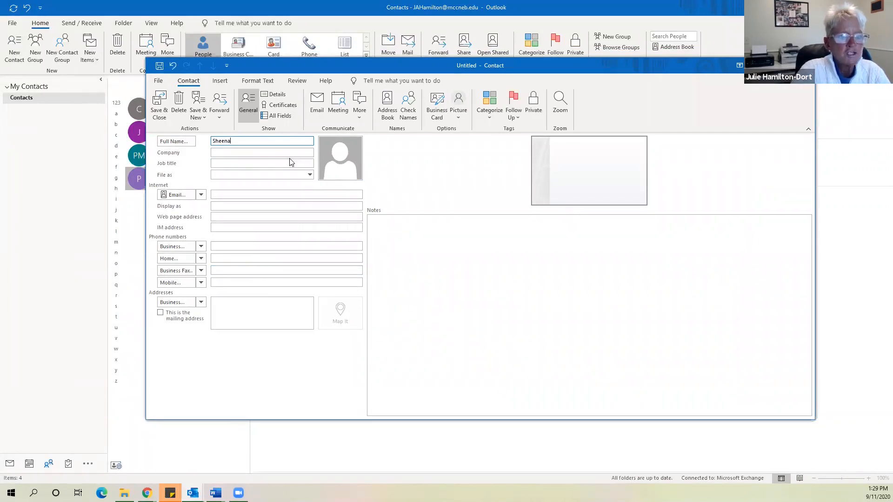
left_click(261, 166)
In Check Full Name, set title Academic Adviser and the corrected last name
left_click(260, 194)
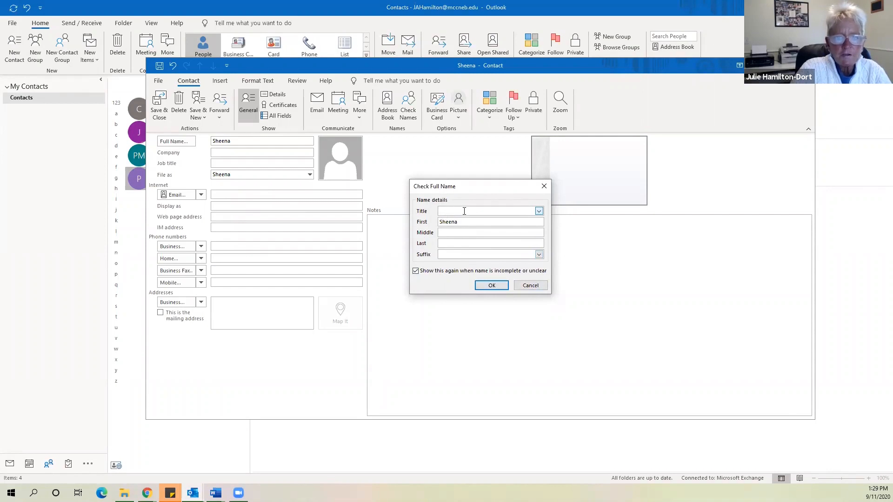
type("Aca")
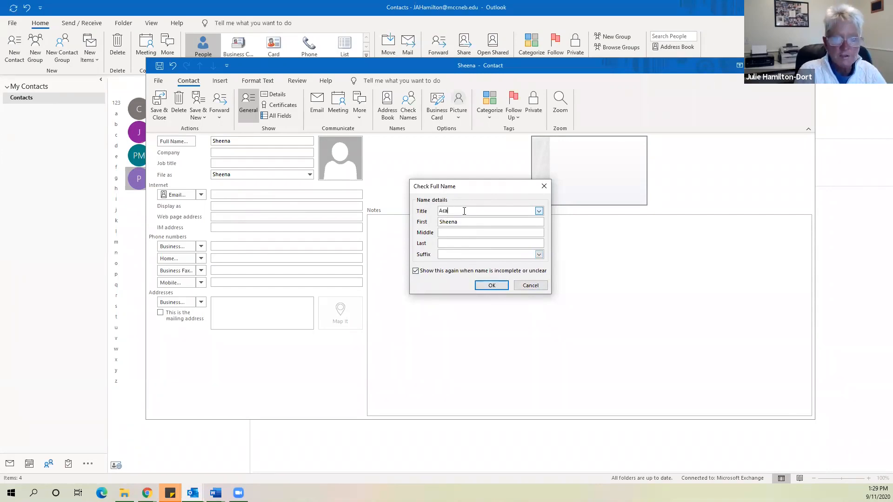
type("demic Adviser")
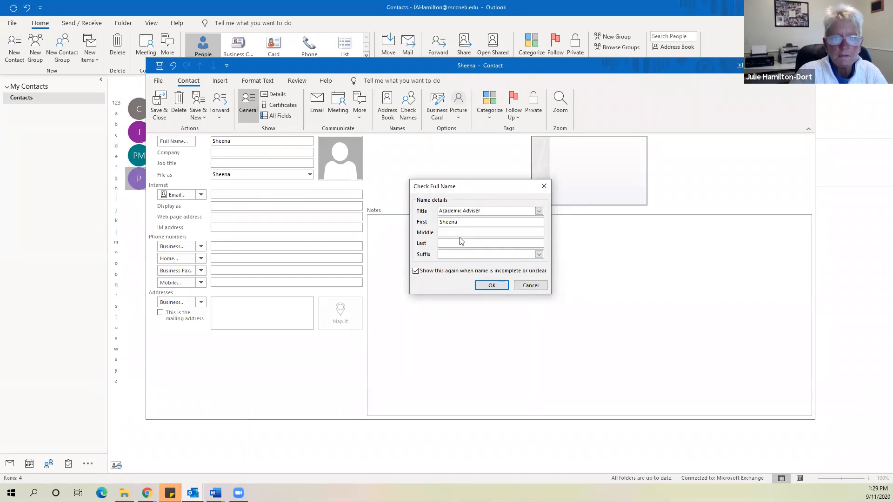
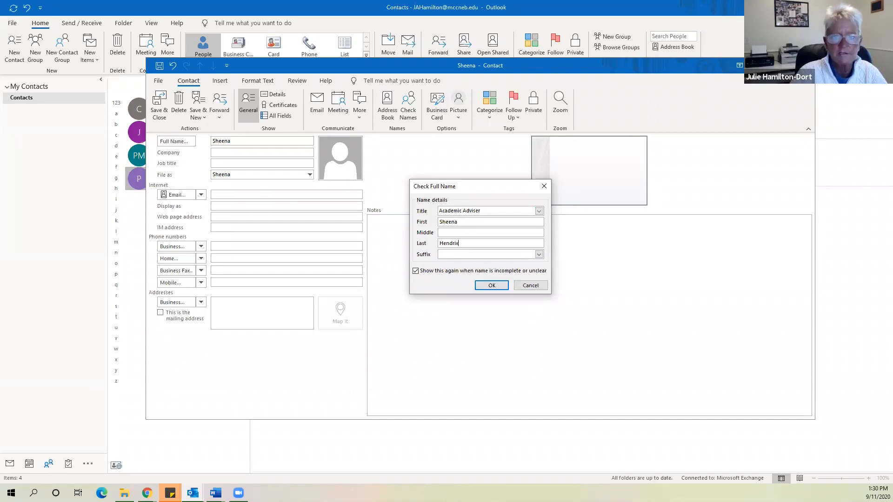
left_click(491, 286)
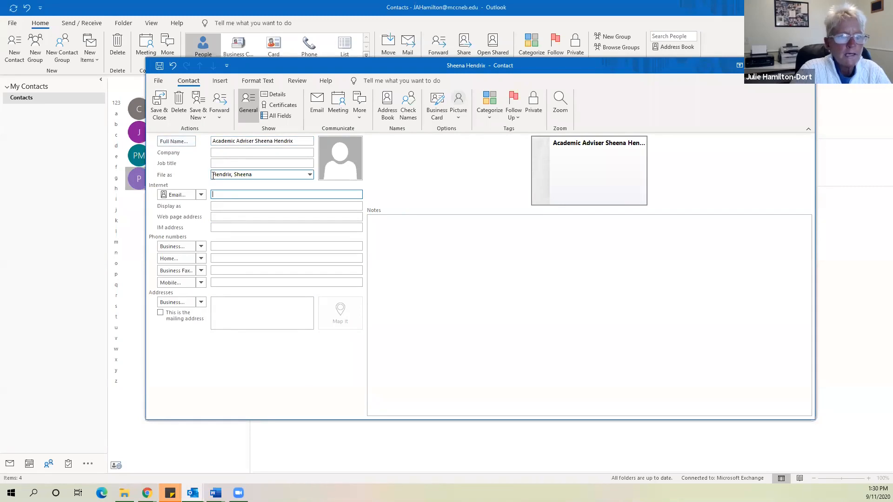
Remove Academic Adviser from the full name and paste it as the job title
left_click(254, 141)
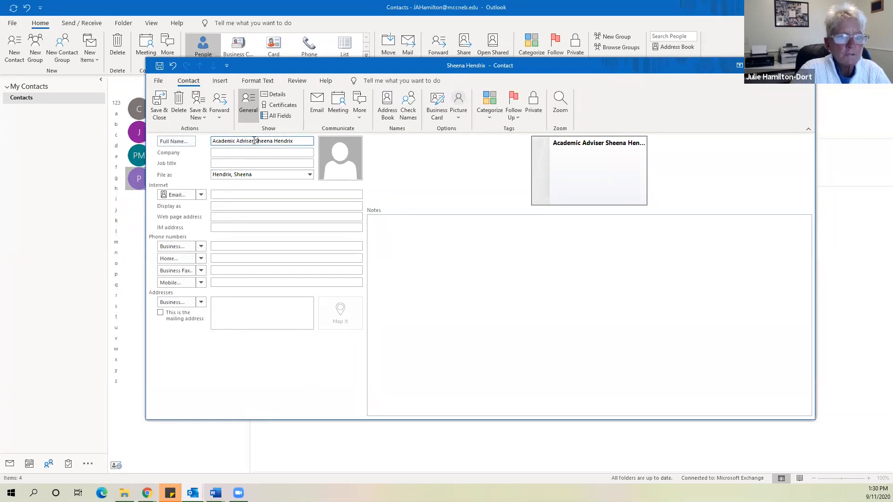
left_click_drag(254, 140, 206, 135)
key("ctrl+c")
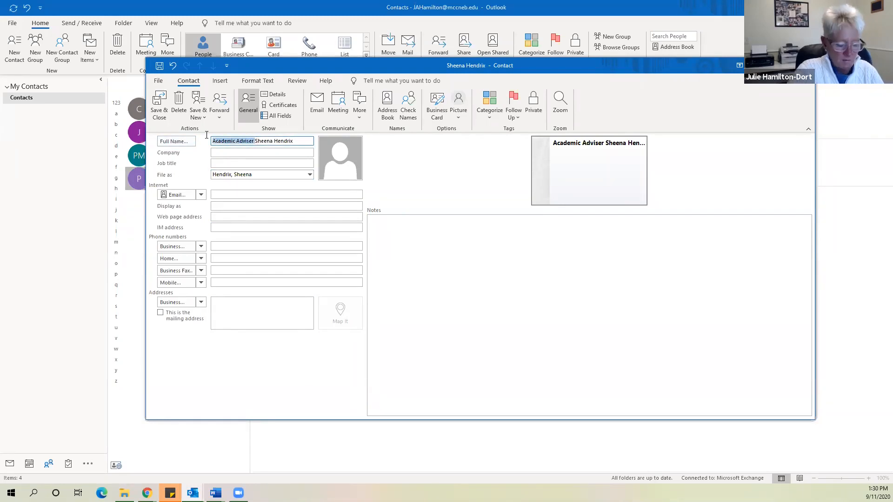
key("Delete")
left_click(243, 163)
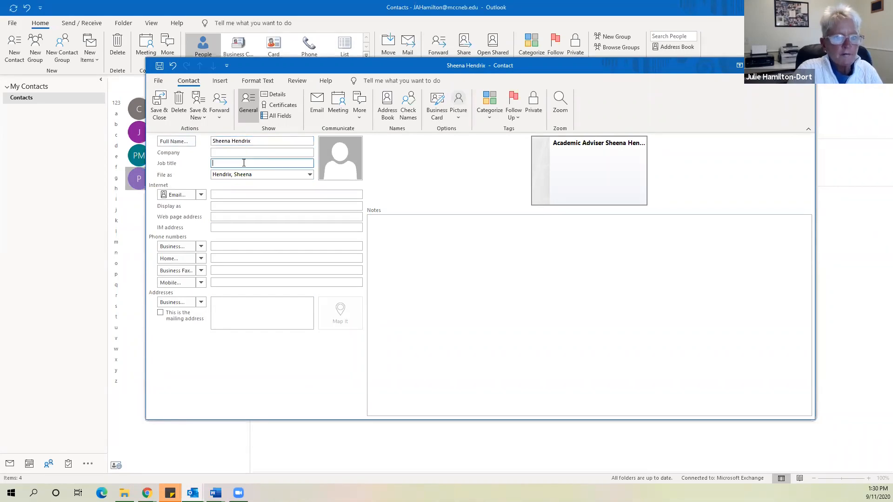
key("ctrl+v")
Fill the email with the contact's directory match and save the contact
left_click(262, 195)
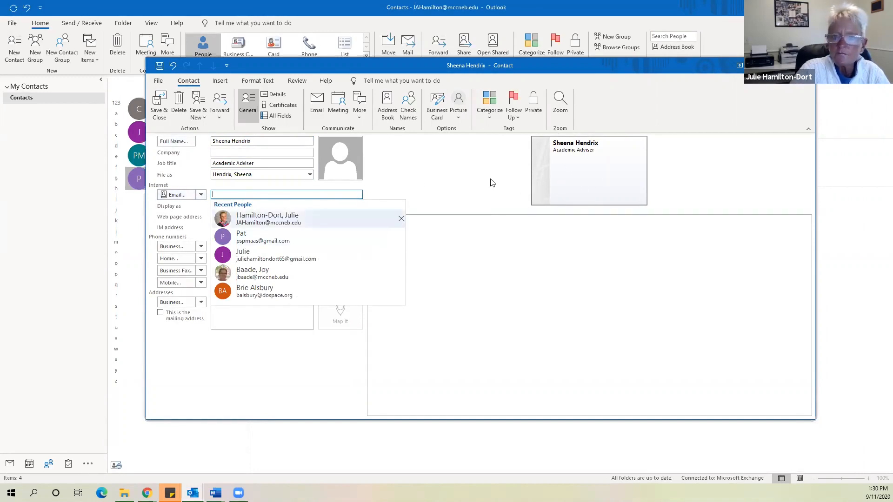
left_click(449, 342)
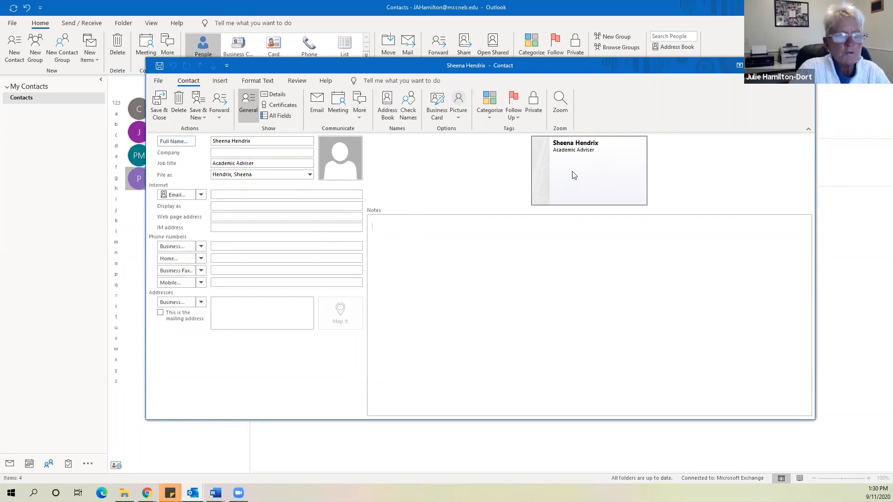
left_click(282, 194)
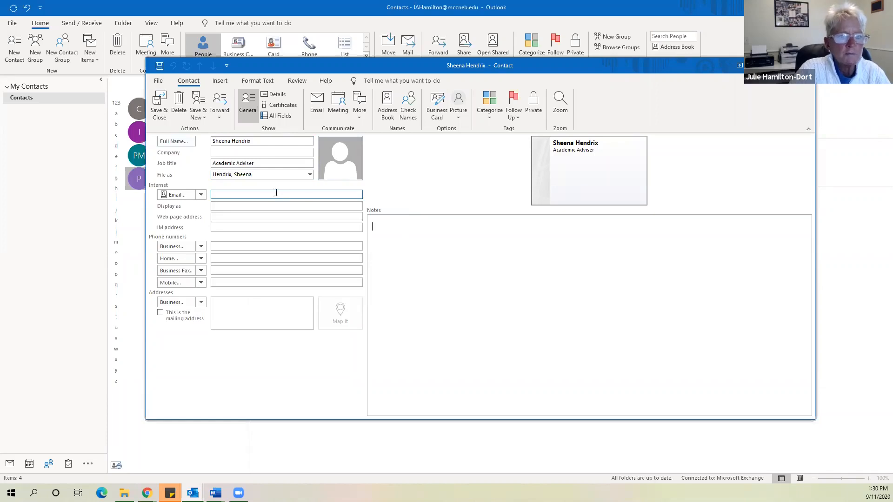
left_click(250, 145)
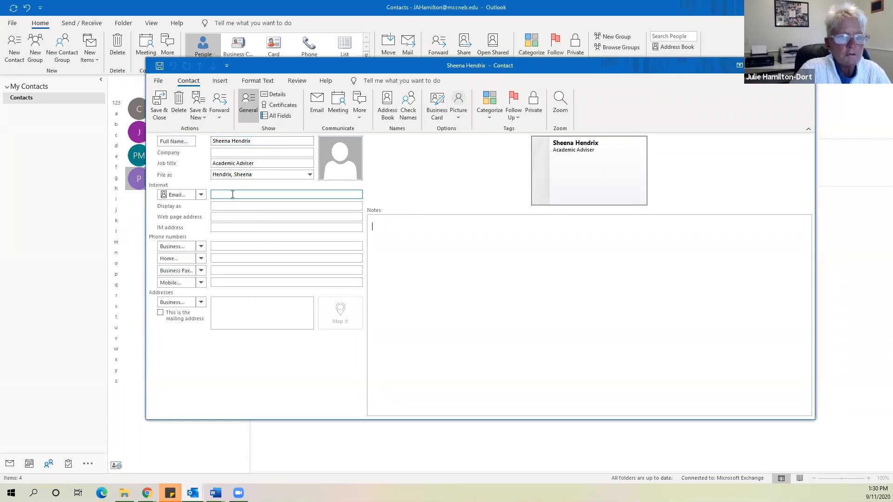
left_click(233, 195)
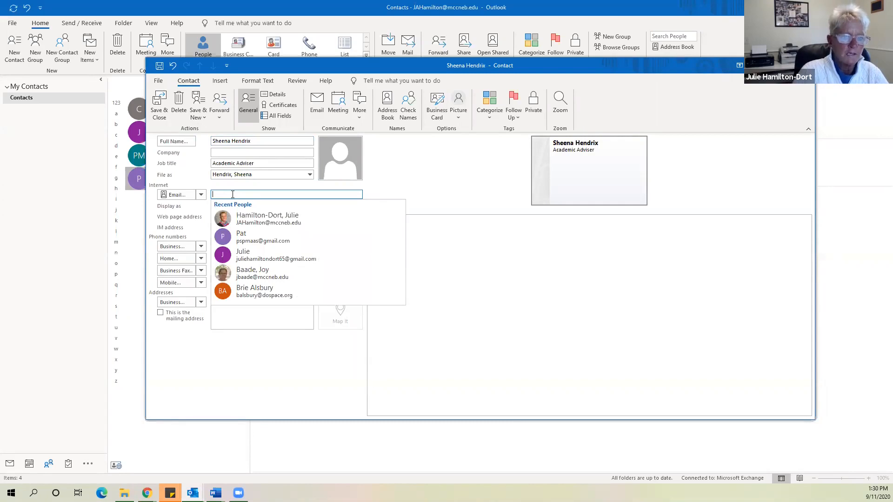
type("sh")
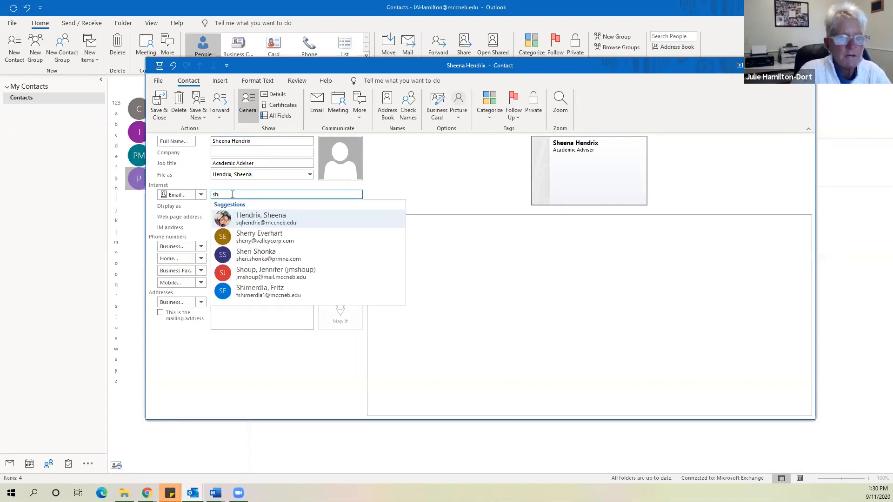
left_click(271, 218)
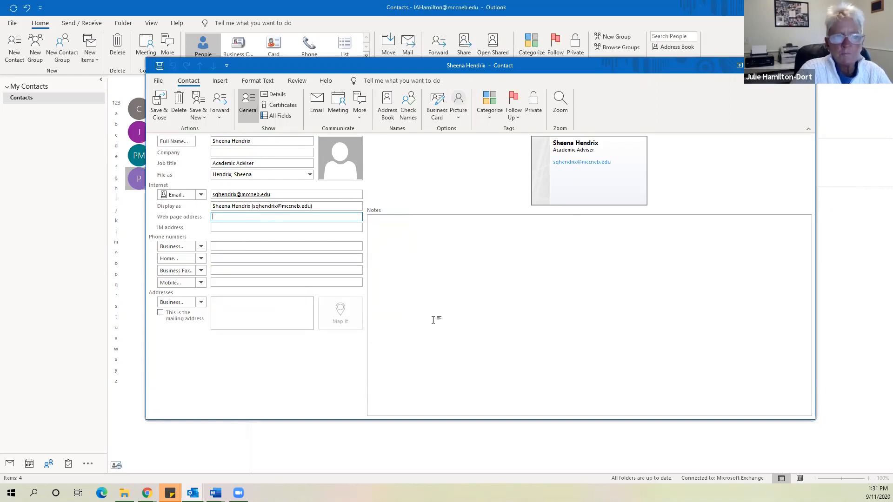
left_click(160, 106)
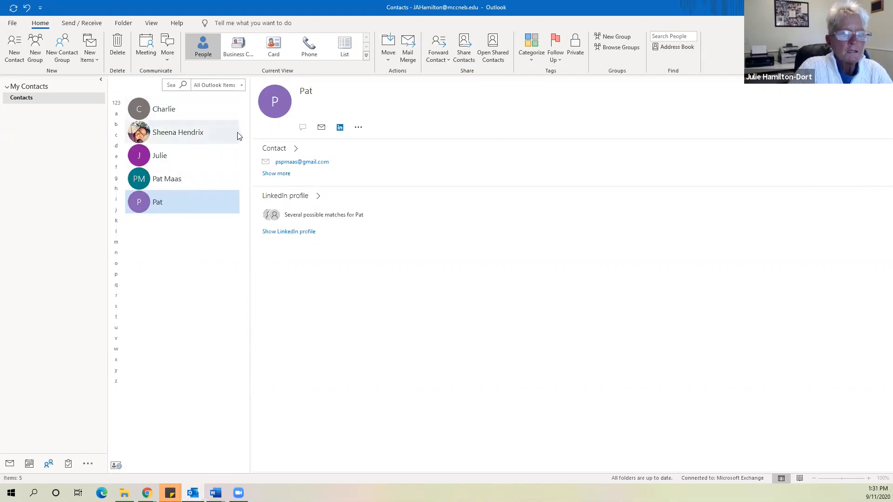
Create a contact with only a first name and a directory-matched email, and save it
left_click(17, 58)
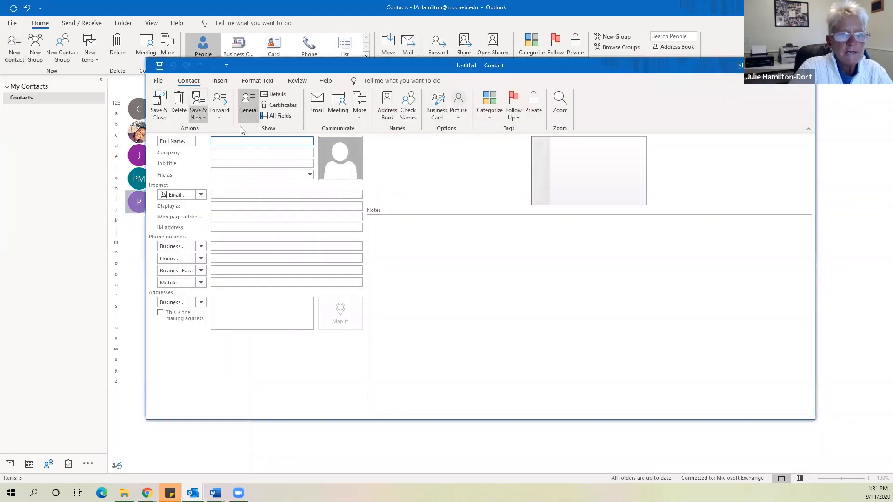
type("Nathan")
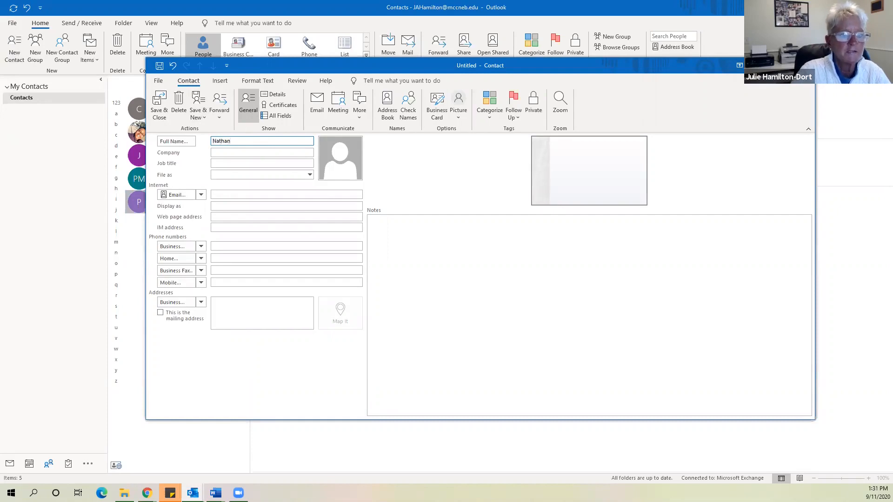
left_click(251, 196)
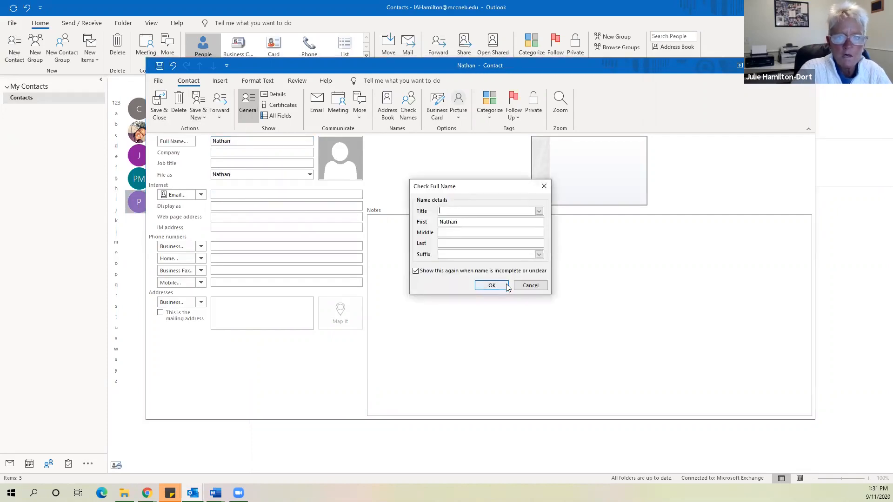
left_click(491, 285)
type("na")
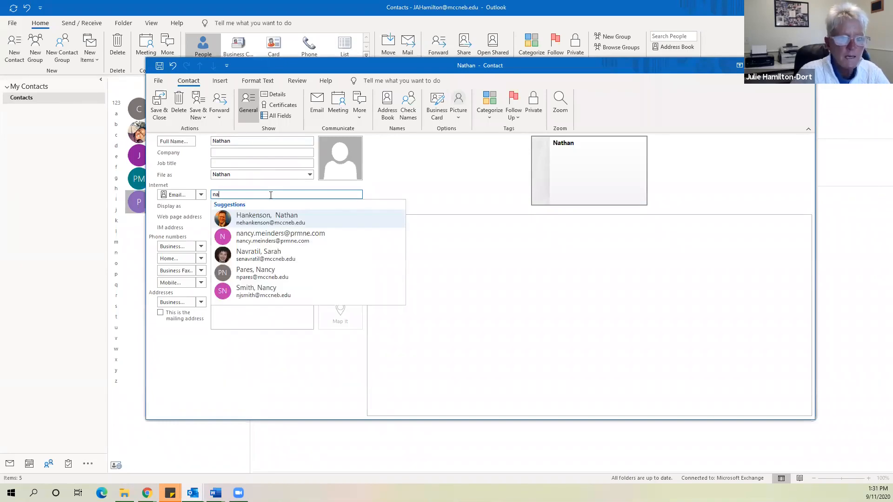
left_click(279, 224)
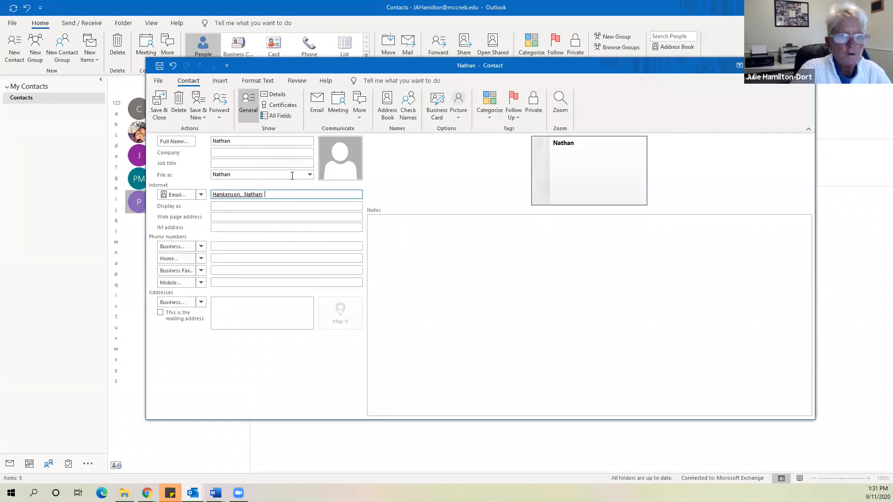
left_click(158, 100)
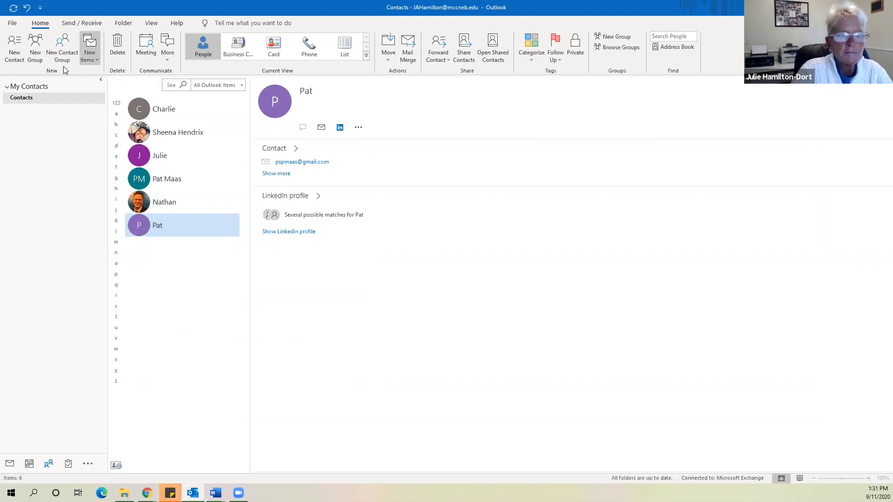
Start a new contact group, typing and then erasing a trial name in the Name box
left_click(65, 47)
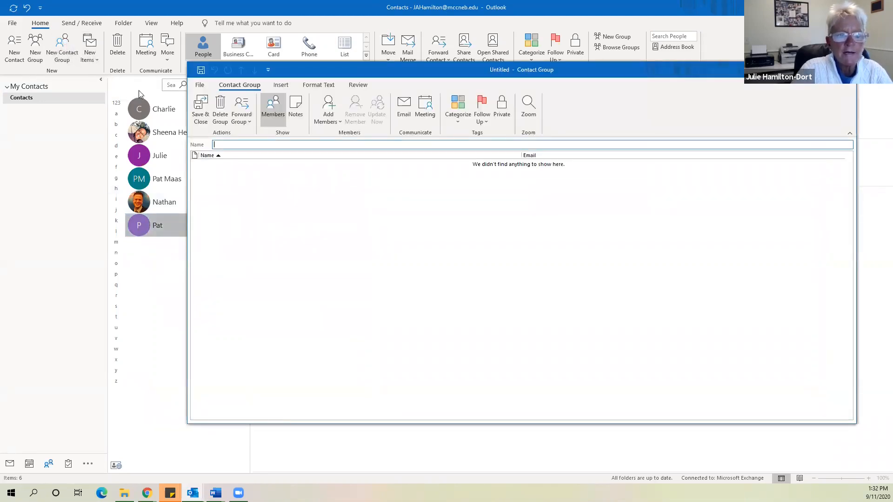
type("nathan")
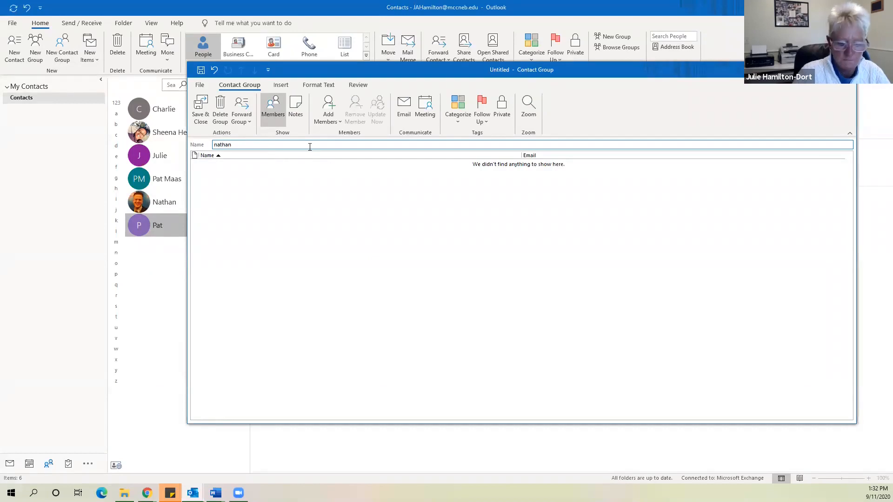
key("BackSpace")
key("BackSpace")
key("BackSpace")
key("BackSpace")
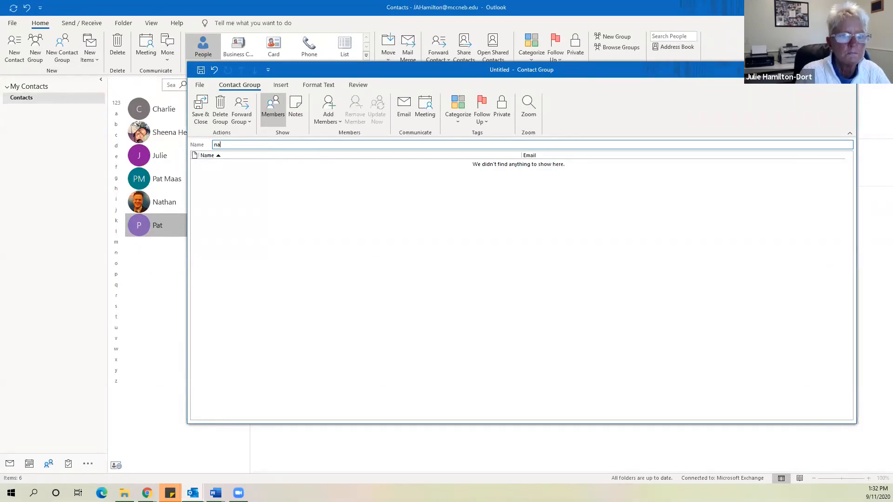
type("th")
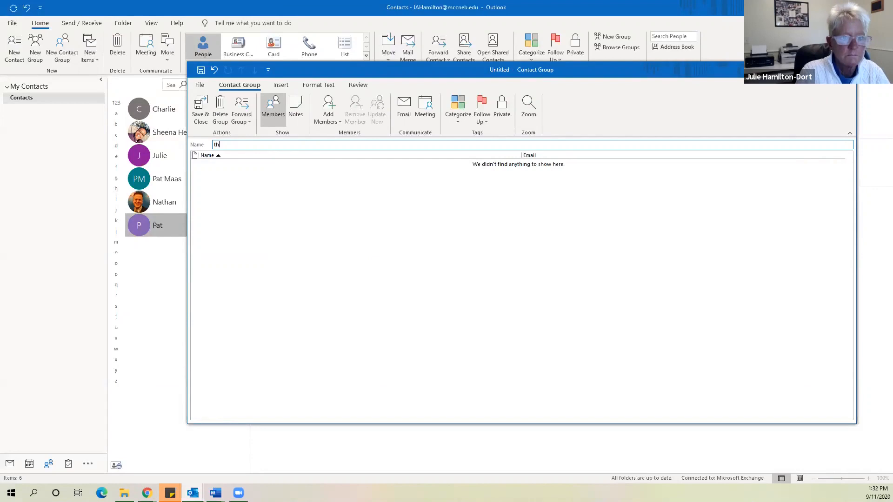
key("BackSpace")
key("BackSpace")
type("nathan h")
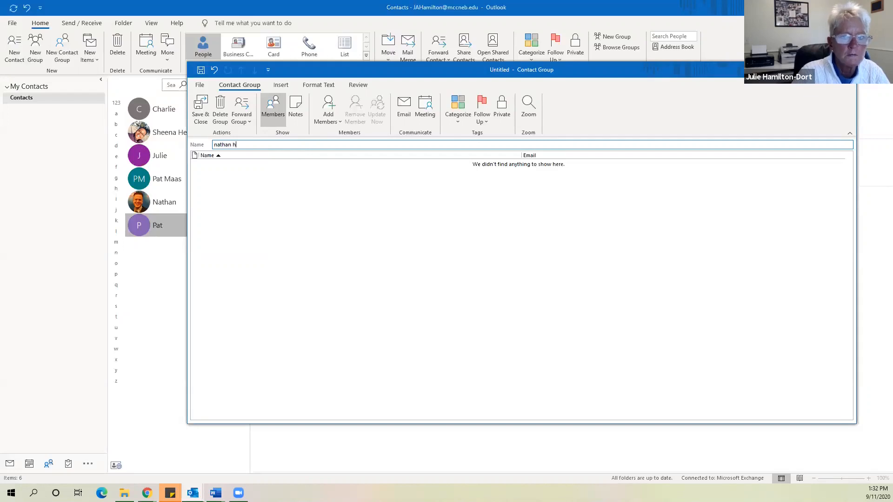
key("BackSpace")
key("BackSpace")
key("BackSpace")
key("BackSpace")
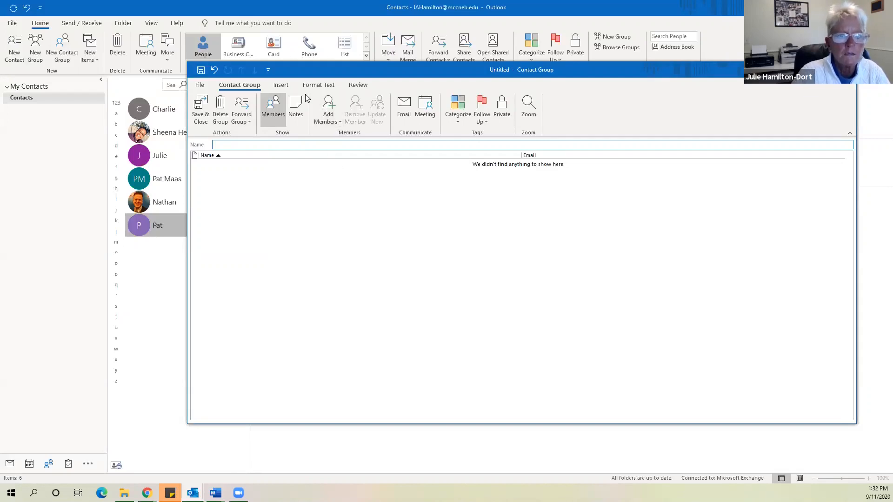
Add three contacts from the Outlook contacts list as group members
left_click(327, 107)
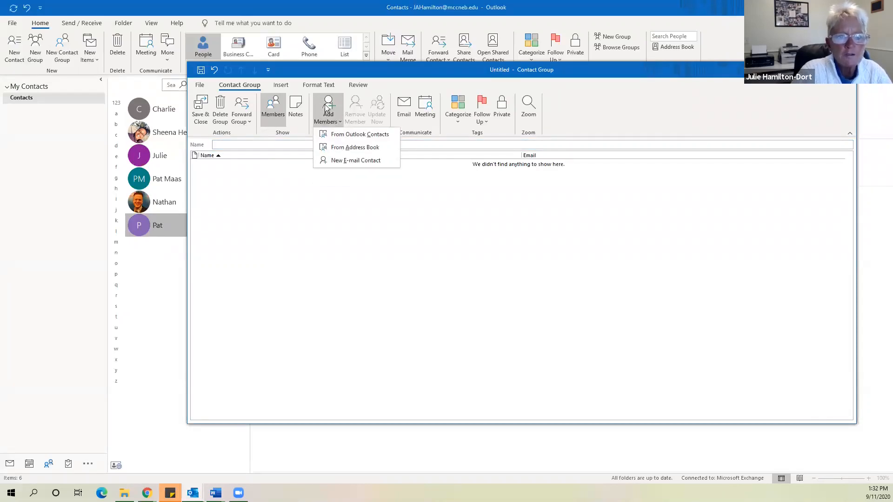
left_click(333, 135)
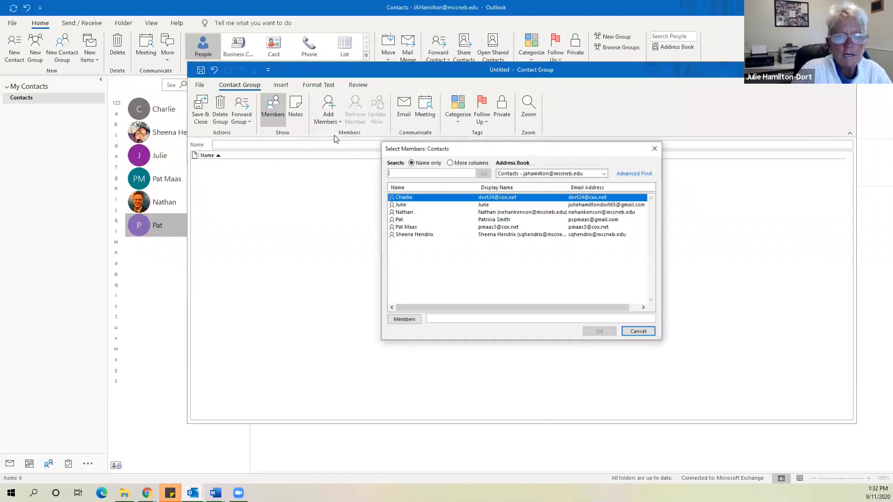
left_click(415, 213)
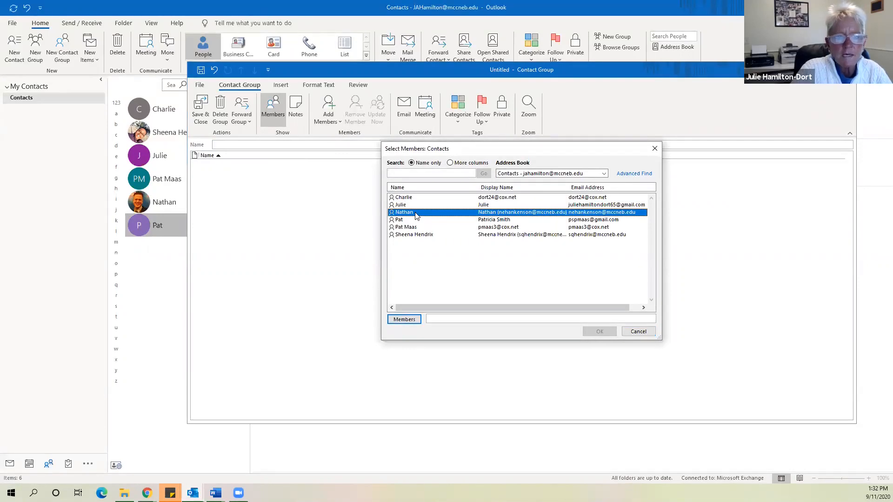
double_click(416, 214)
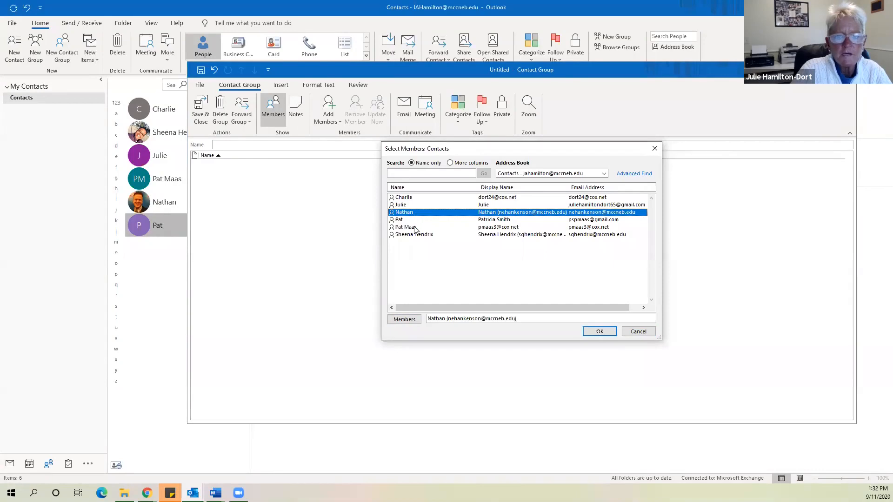
double_click(411, 220)
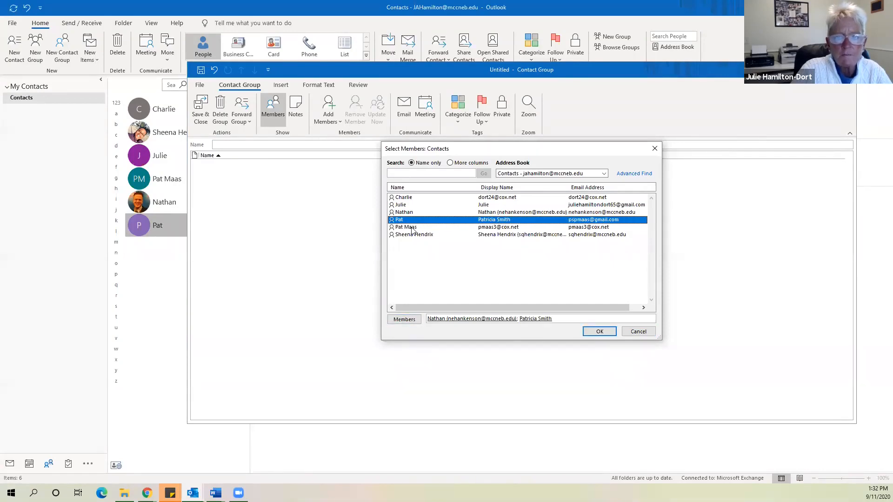
double_click(412, 227)
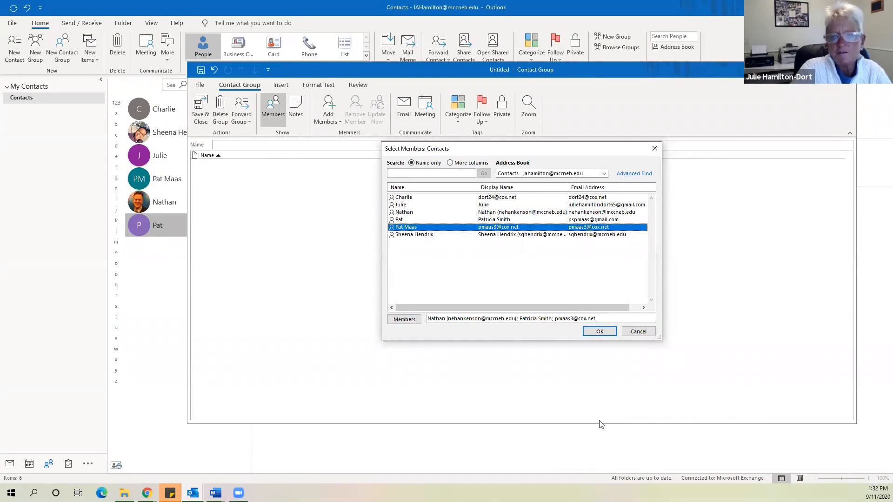
left_click(593, 333)
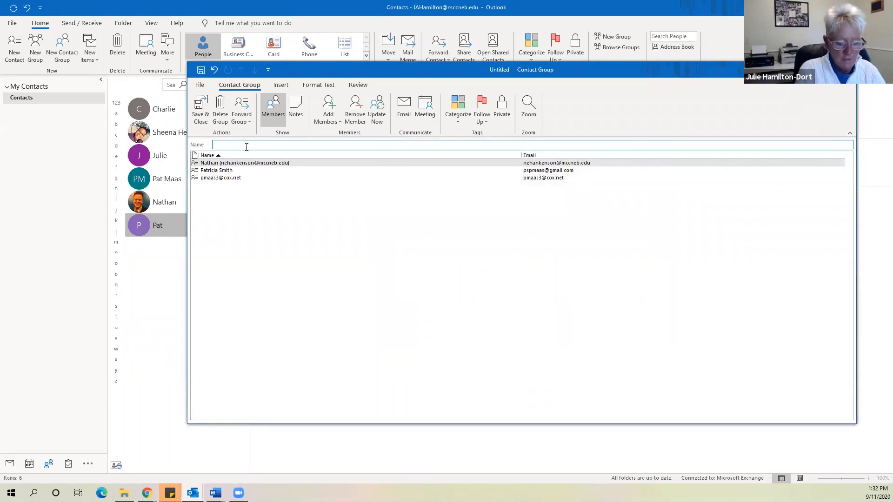
Name the group 'MCC CC', save it, and return to the Inbox
type("M")
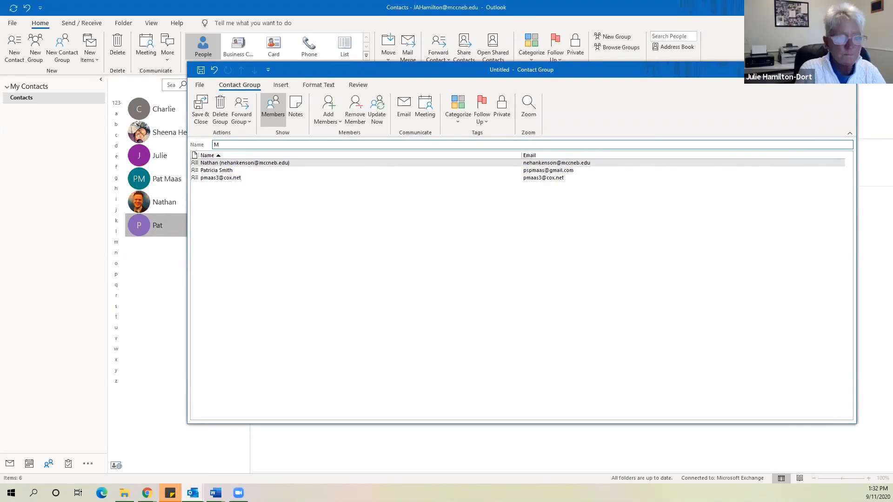
type("CC CC")
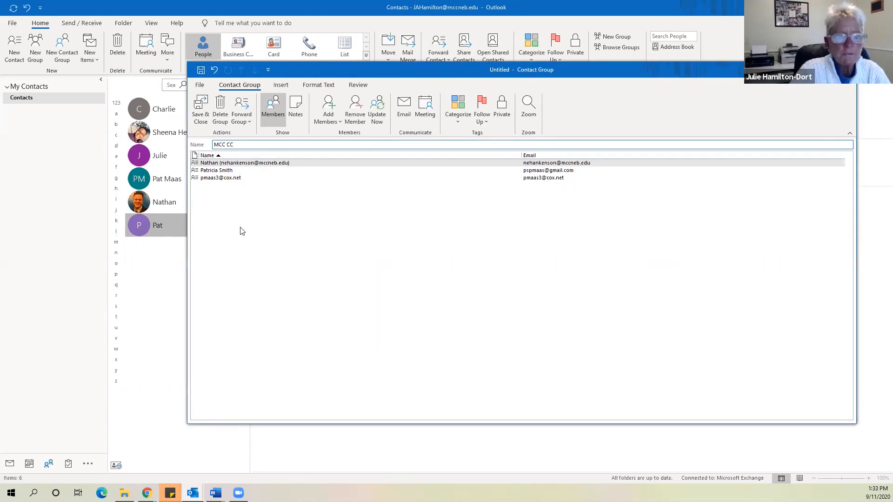
left_click(195, 105)
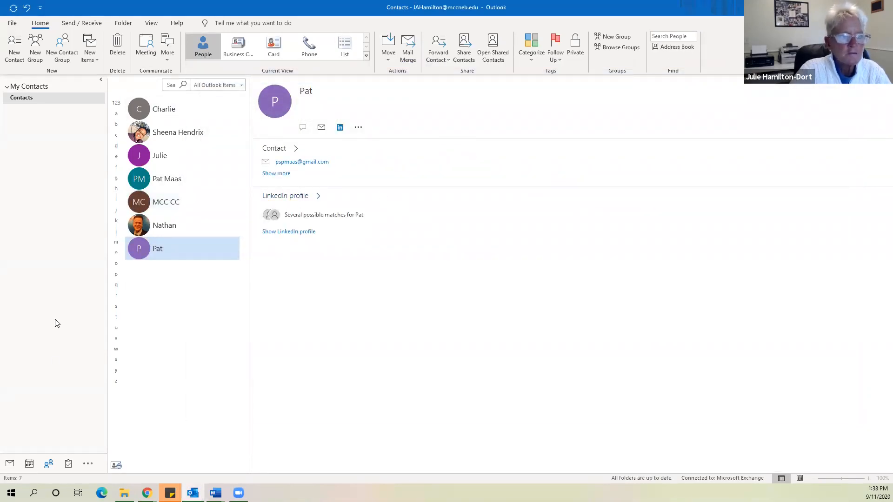
left_click(9, 463)
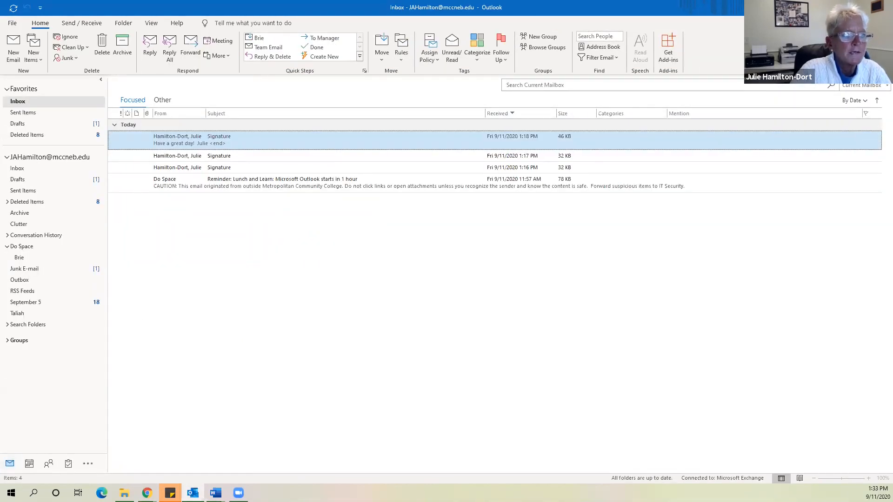
Address a new test email to the MCC CC group and view the group's member list
left_click(19, 46)
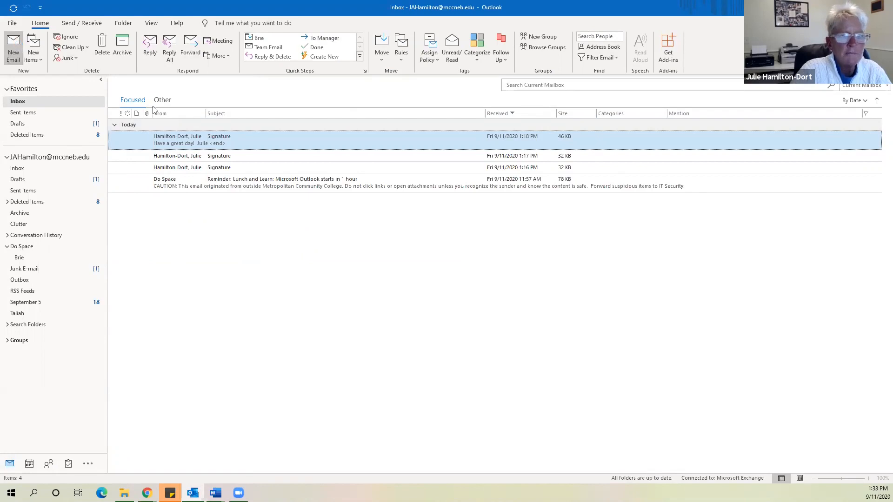
type("mc")
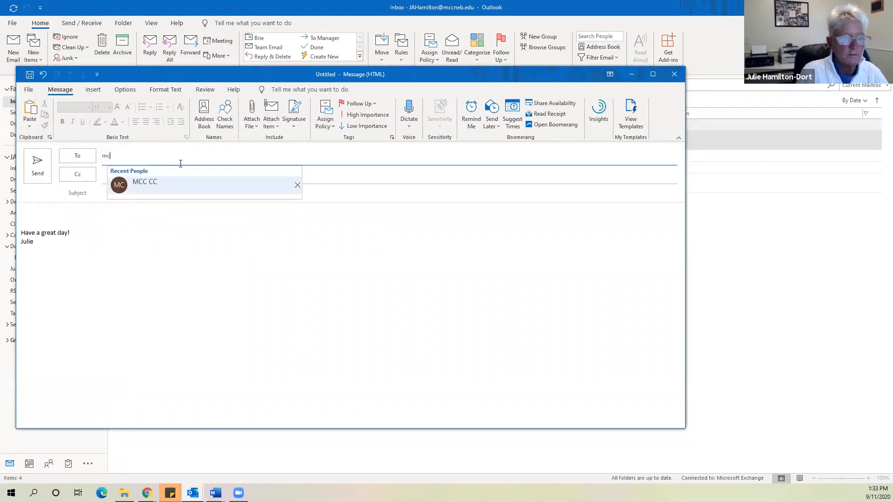
left_click(146, 181)
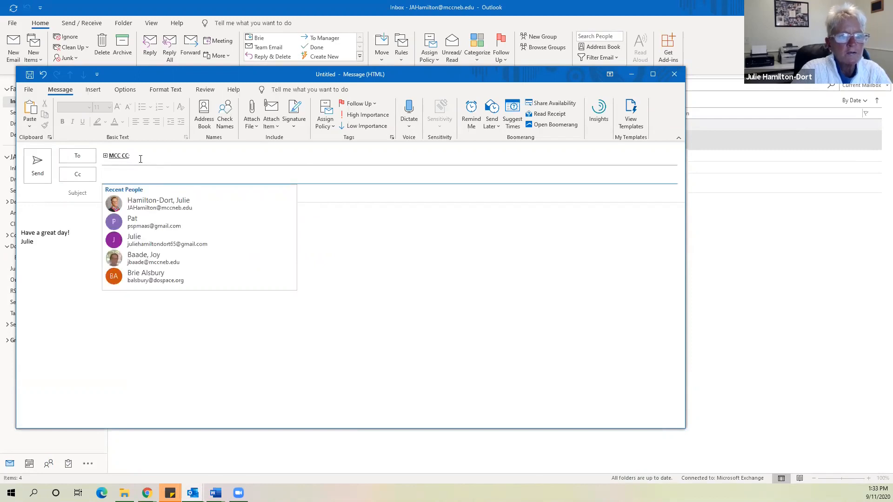
left_click(283, 234)
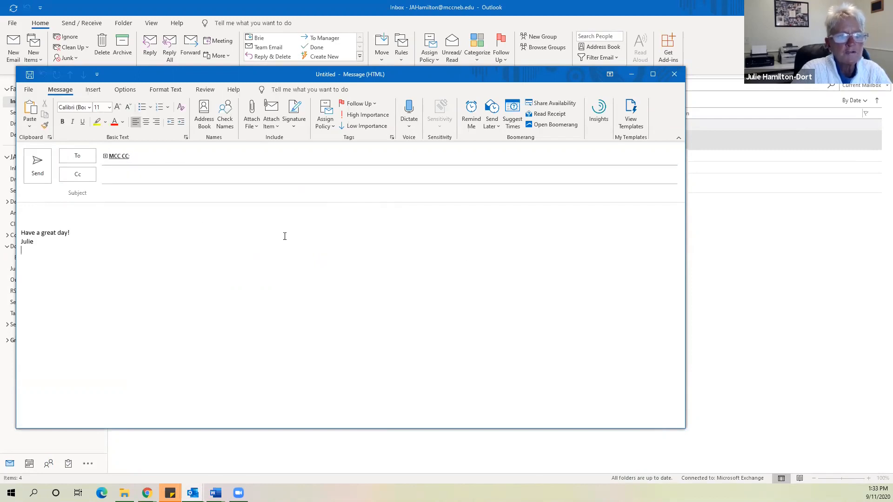
left_click(105, 156)
mouse_move(104, 158)
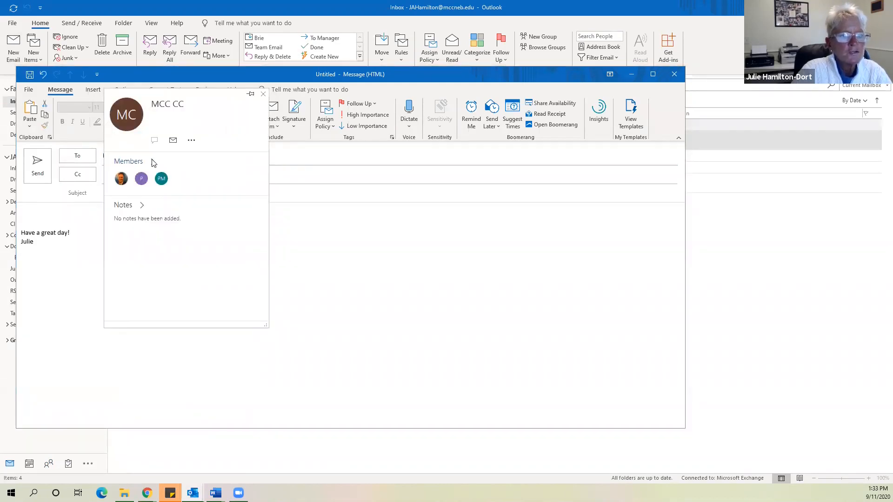
left_click(151, 161)
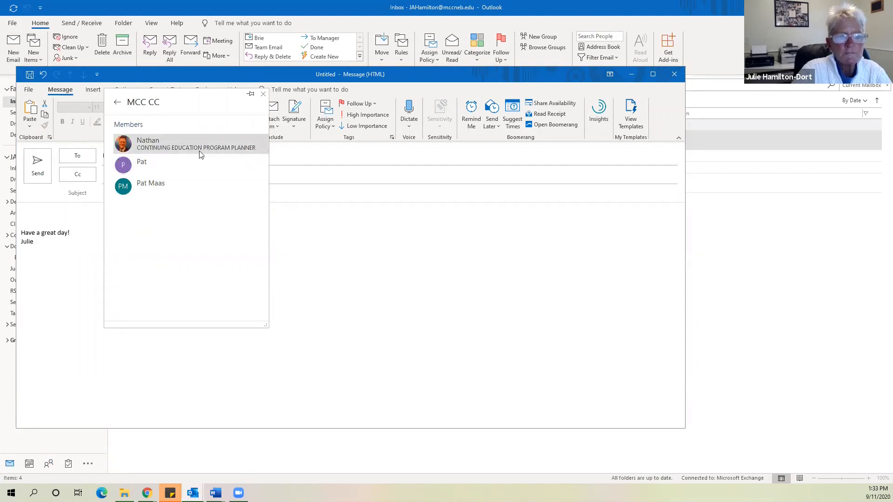
mouse_move(161, 156)
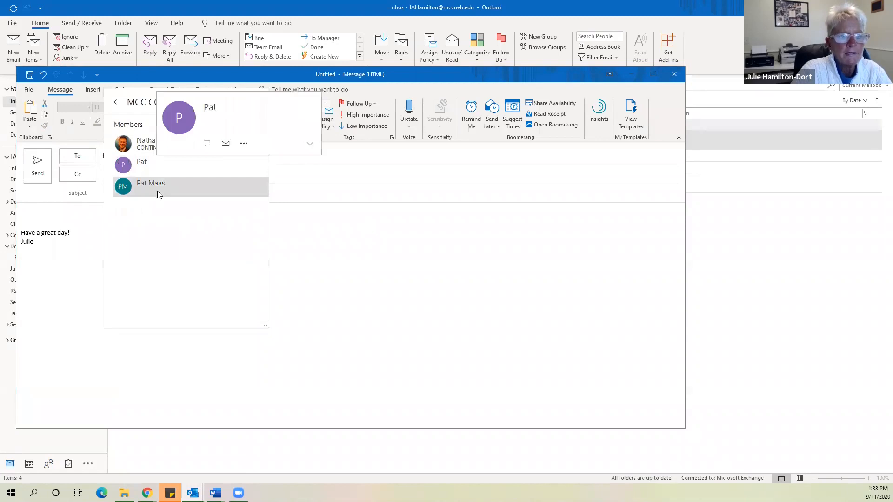
mouse_move(157, 190)
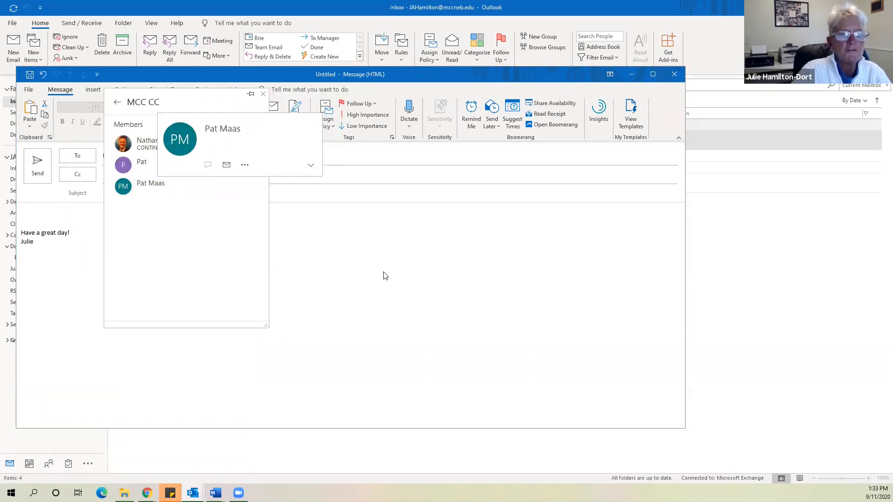
left_click(732, 132)
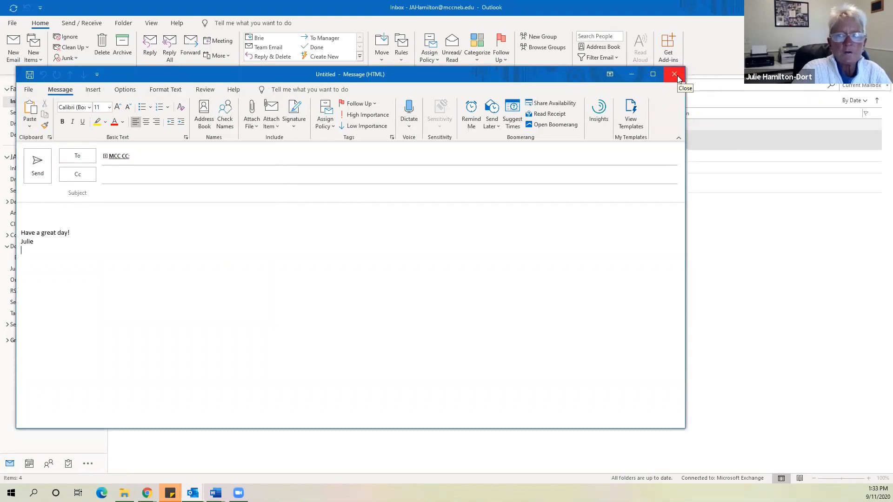
Close the test message without saving and go to the Contacts view
left_click(678, 77)
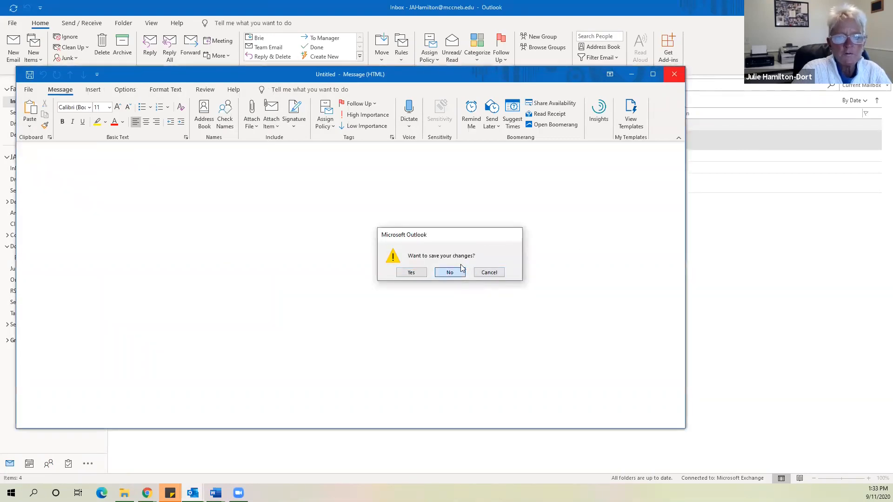
left_click(456, 272)
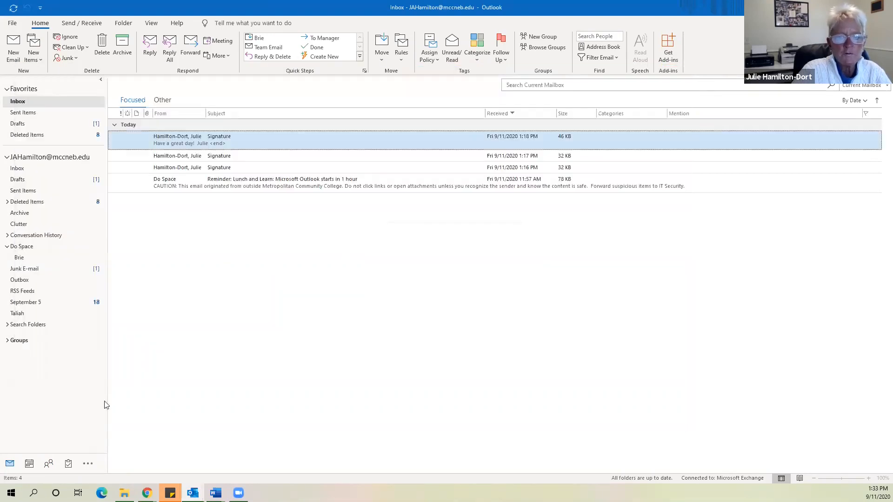
left_click(49, 464)
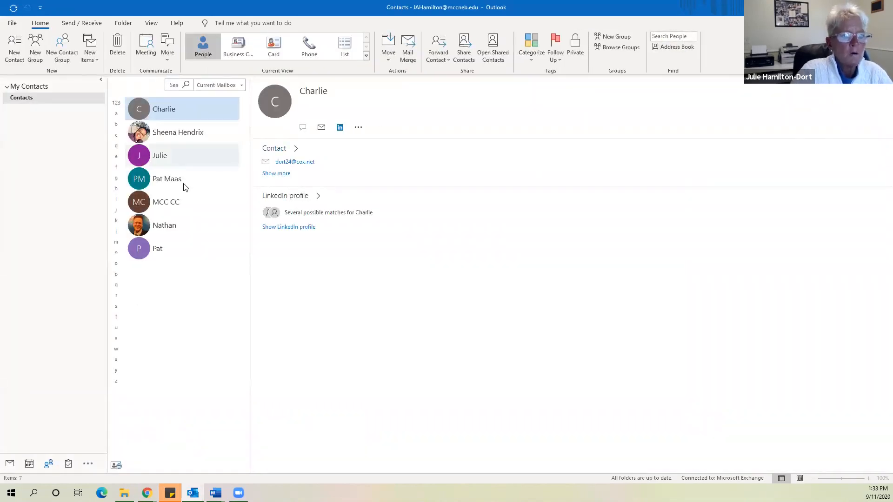
Open the MCC CC group and delete the member listed only by e-mail address
double_click(166, 203)
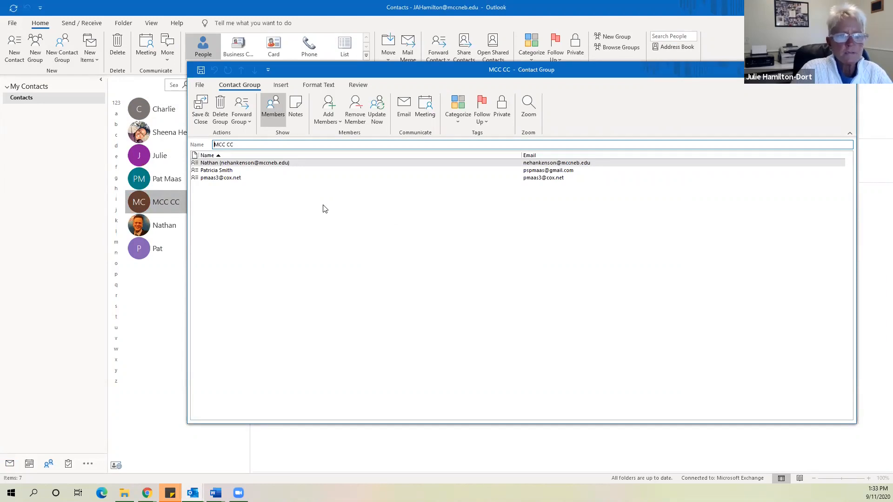
left_click(236, 178)
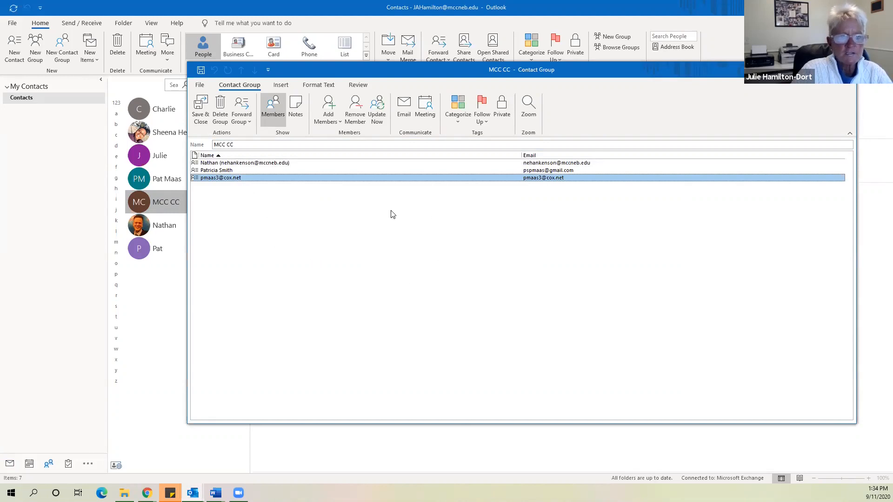
key("shift+Up")
key("Delete")
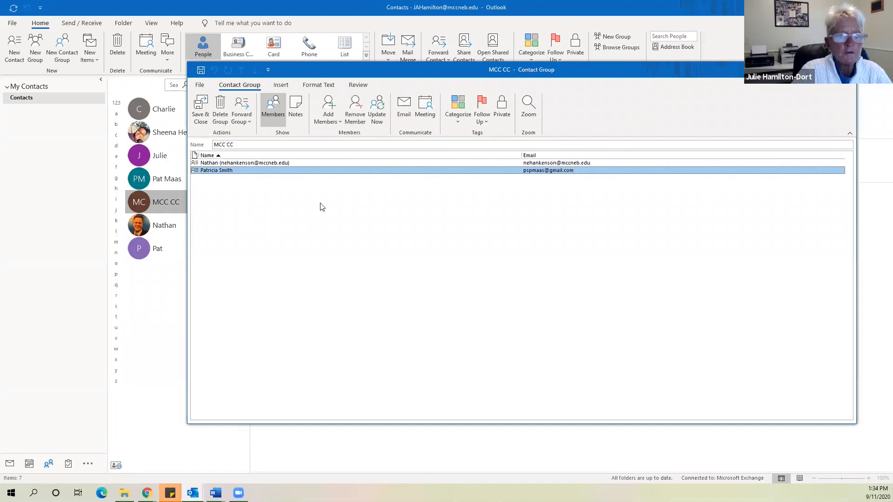
Add one more contact to MCC CC from Outlook Contacts, then save and close the group
left_click(338, 120)
left_click(357, 137)
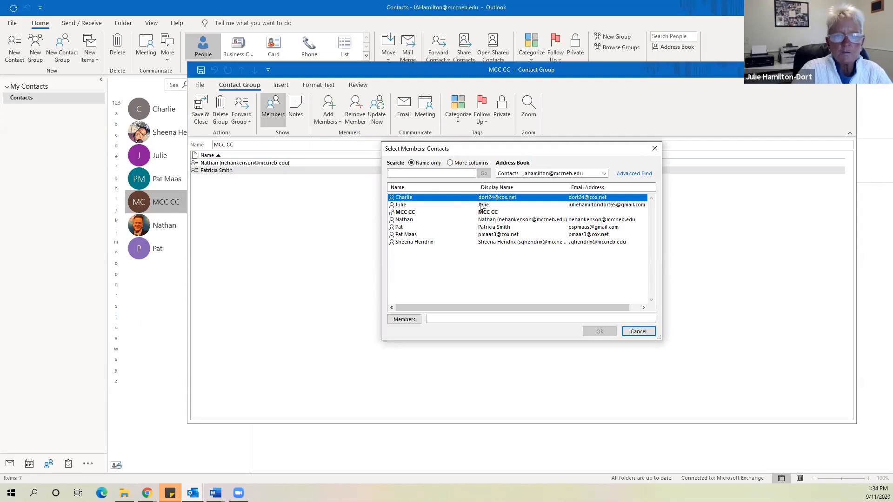
left_click(482, 205)
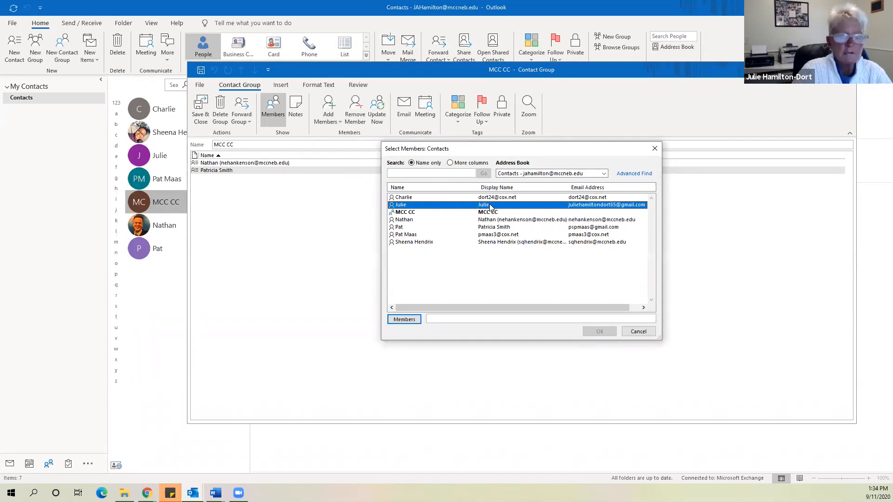
double_click(489, 206)
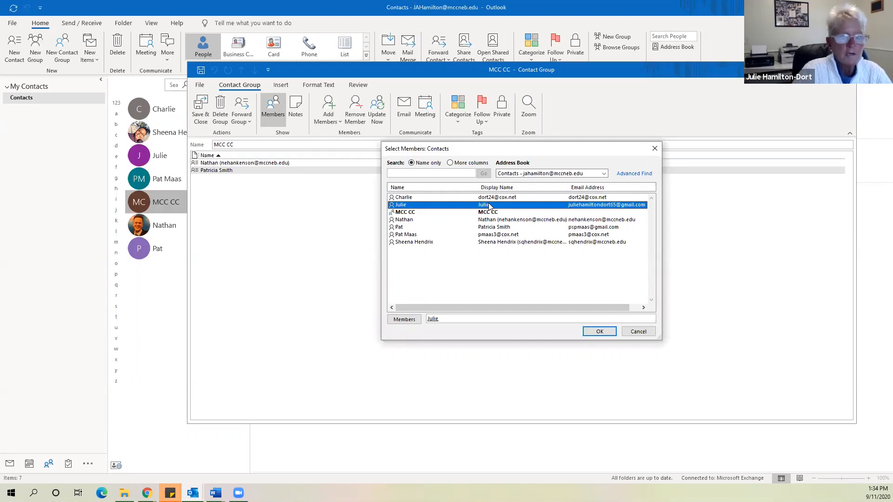
left_click(600, 332)
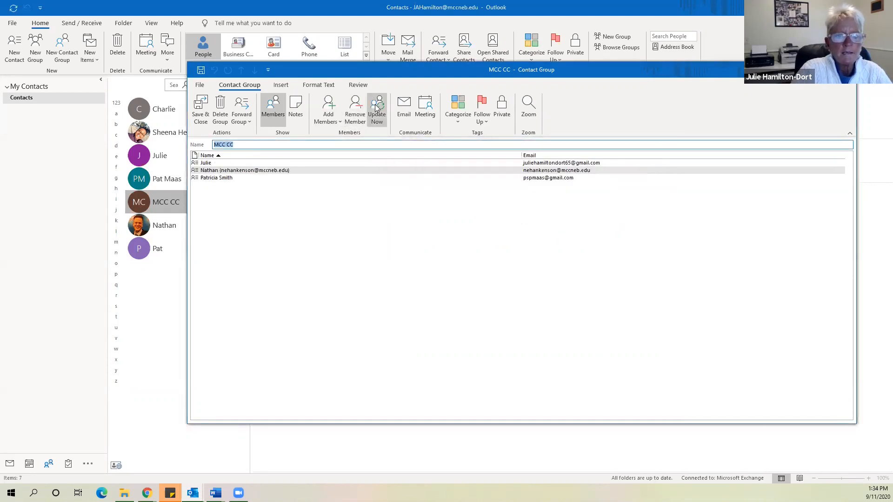
left_click(199, 106)
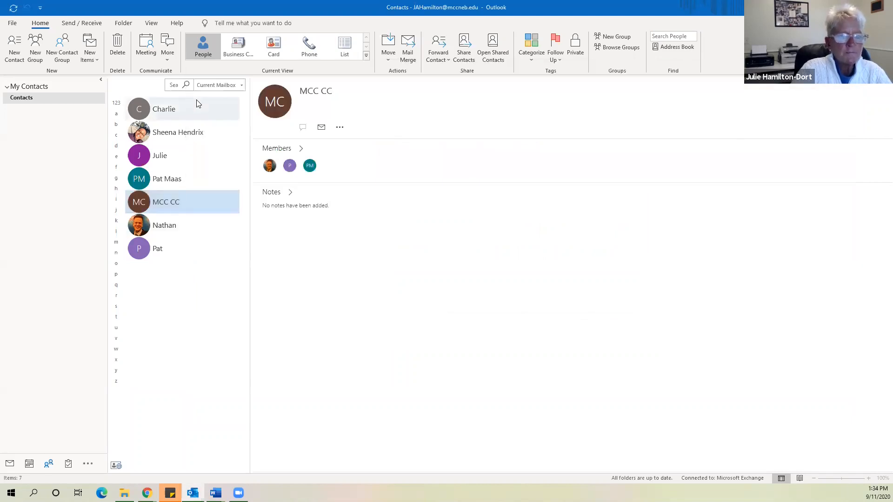
key("ctrl+1")
Address a new message to MCC CC, expand it into its three members, then close the message
left_click(13, 42)
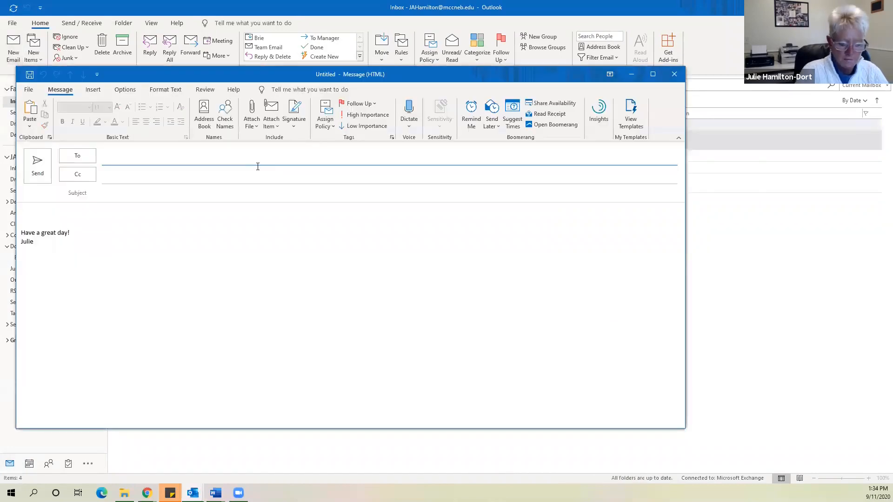
type("mc")
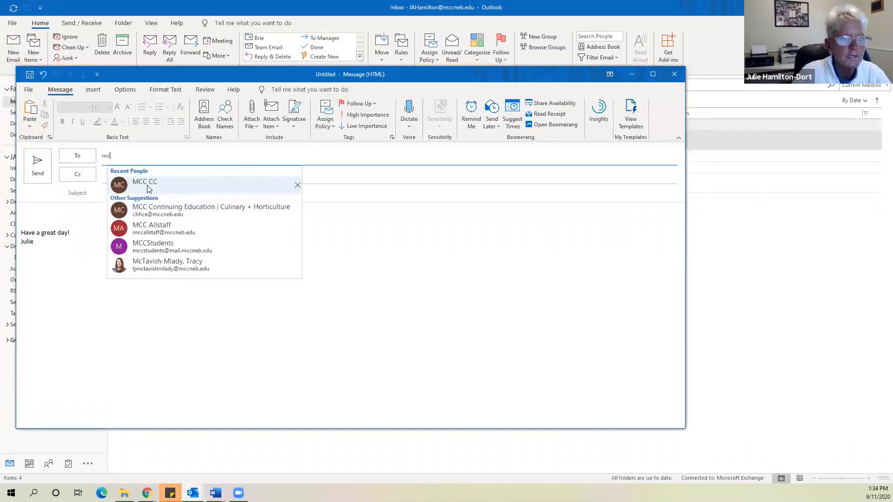
left_click(148, 187)
left_click(148, 186)
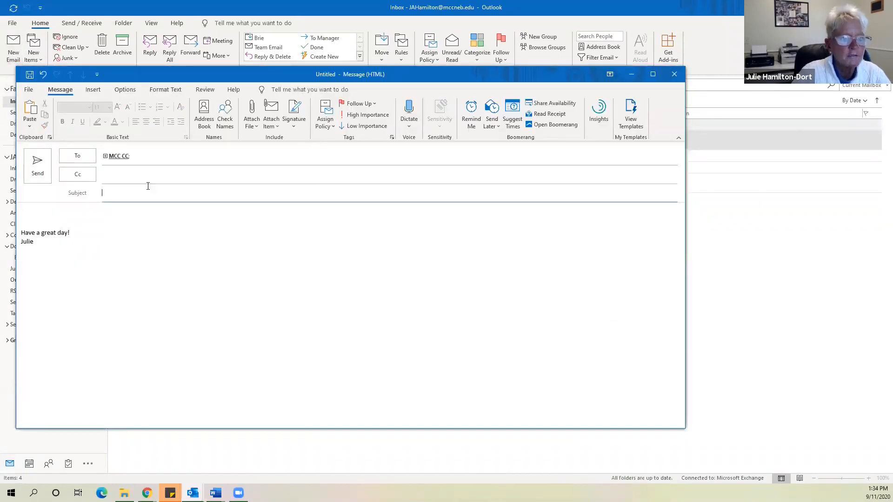
left_click(104, 156)
left_click(106, 156)
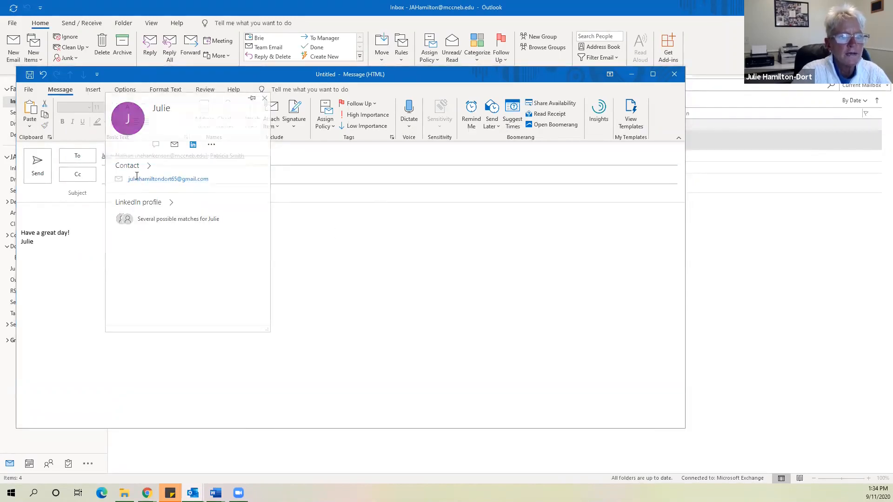
key("Escape")
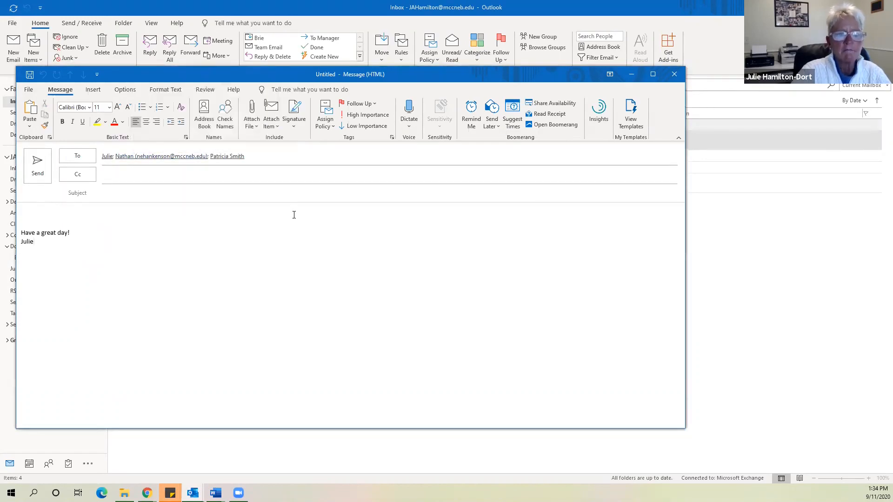
left_click(672, 76)
left_click(450, 272)
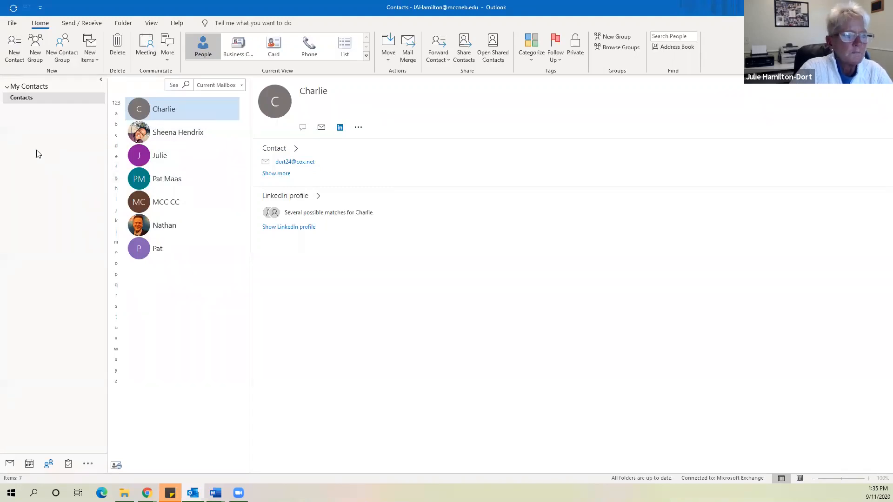
left_click(13, 46)
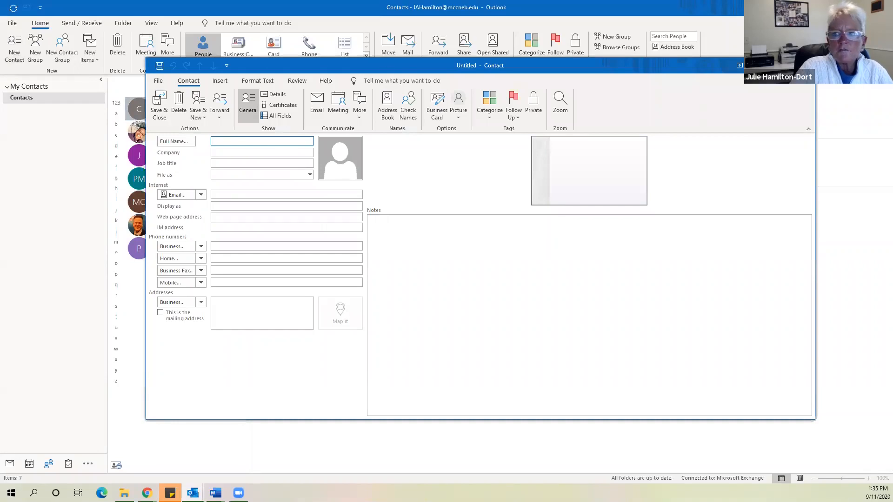
key("Escape")
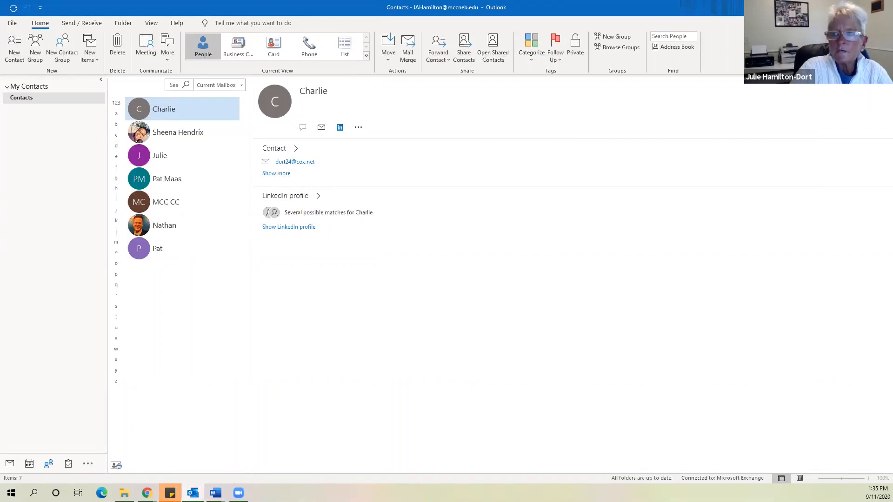
key("alt+Tab")
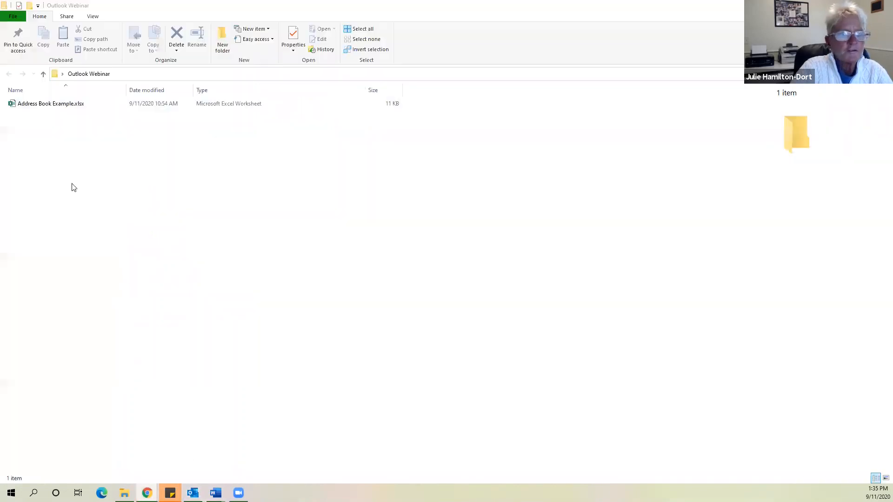
Open Address Book Example.xlsx in Excel, select cell A1, and go to the File page
double_click(72, 104)
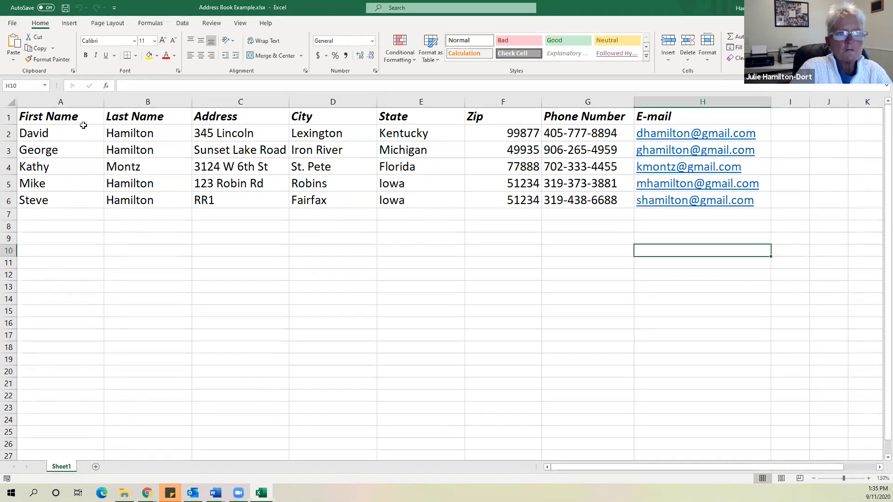
left_click(51, 116)
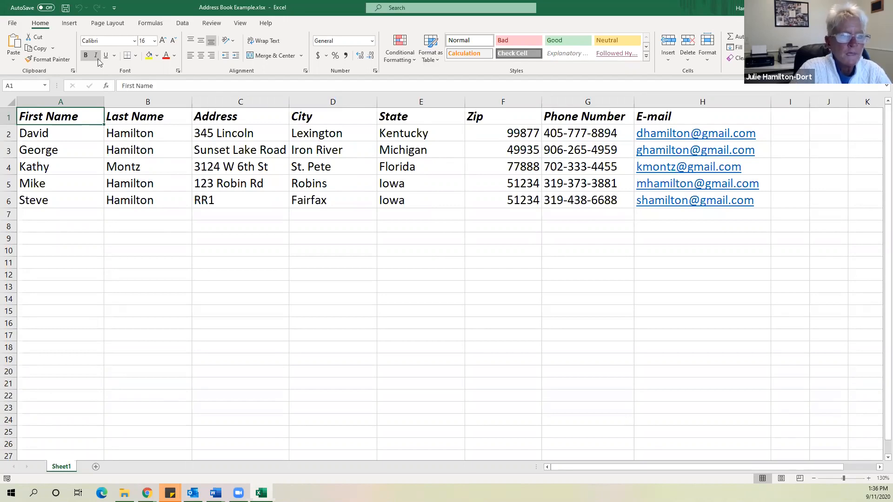
left_click(13, 23)
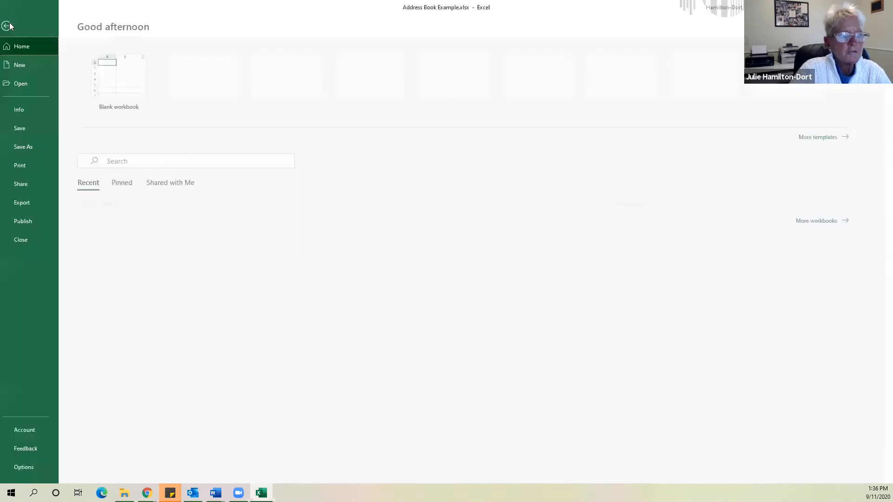
Save the workbook as Address Book Example in CSV UTF-8 (Comma delimited) (*.csv) format
left_click(30, 148)
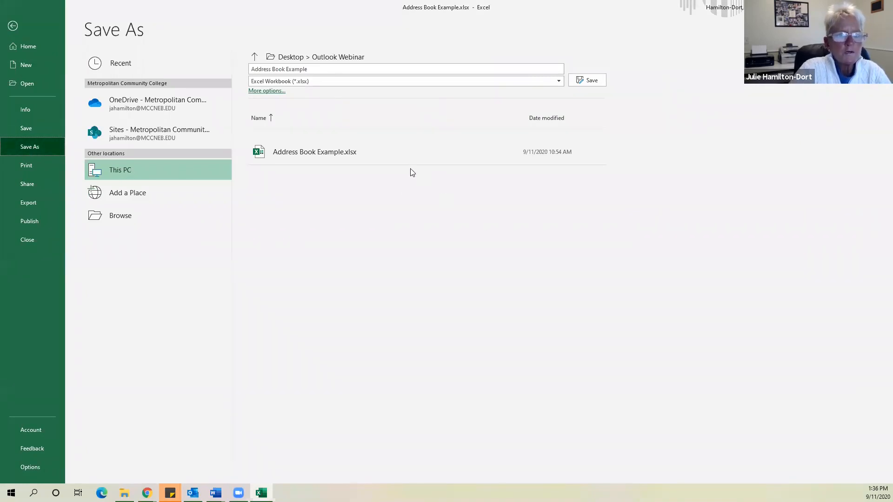
left_click(358, 81)
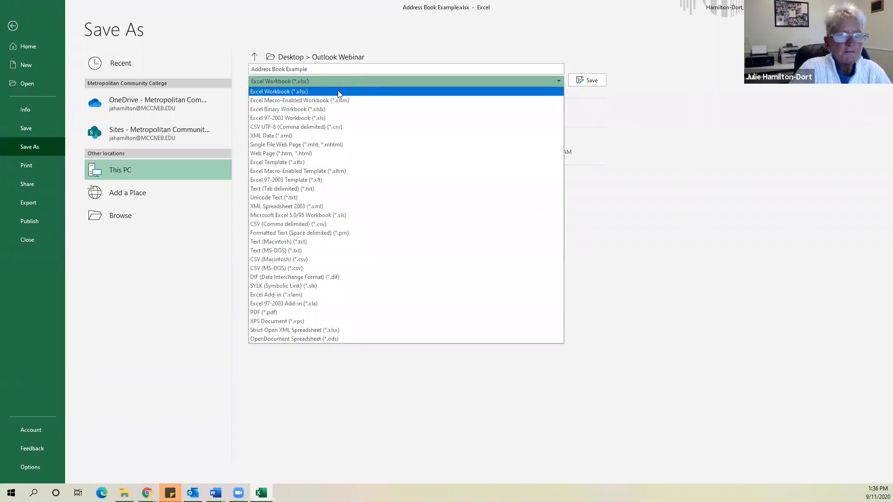
left_click(299, 128)
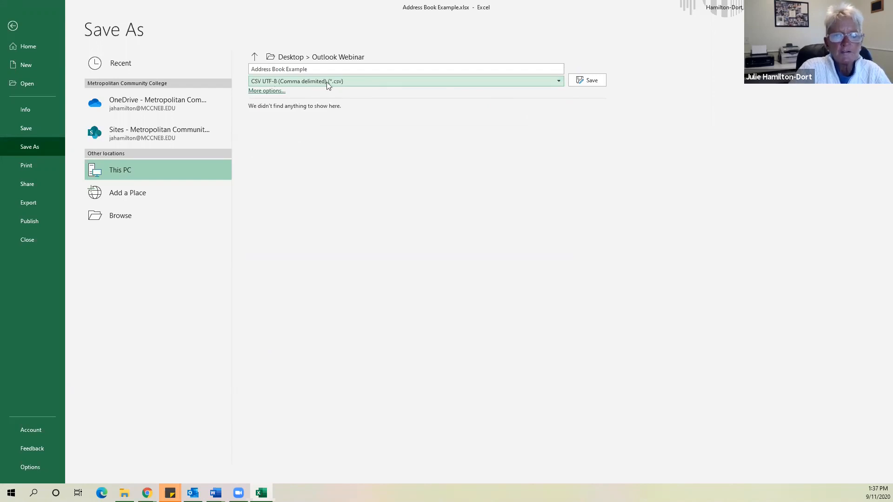
left_click(588, 80)
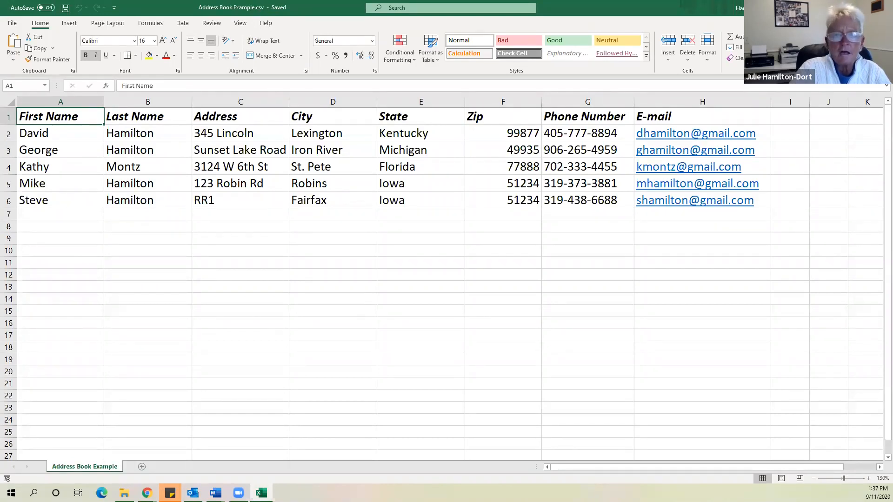
Close Excel, check the CSV beside the xlsx in Outlook Webinar, and return to Outlook's File page
left_click(882, 8)
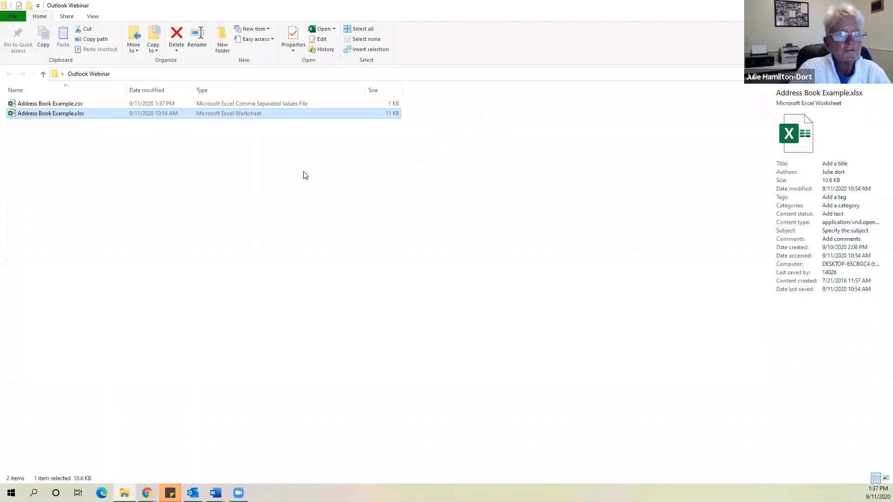
left_click(197, 149)
left_click(77, 117)
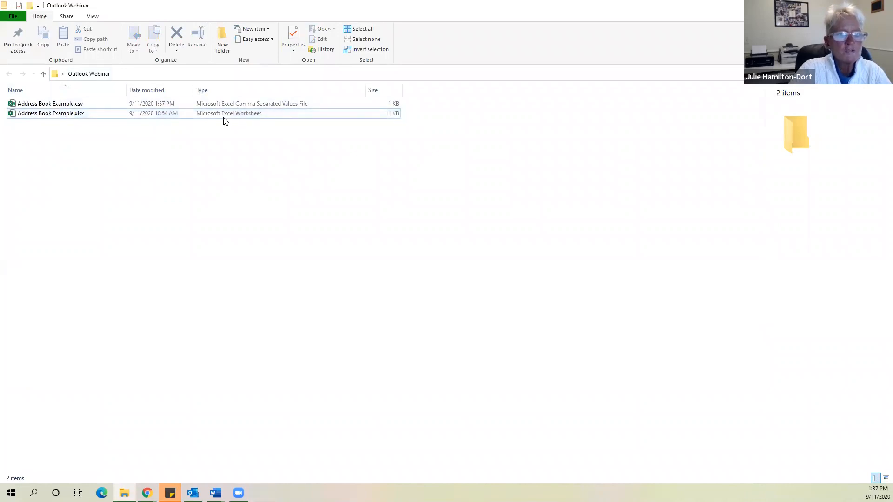
left_click(262, 152)
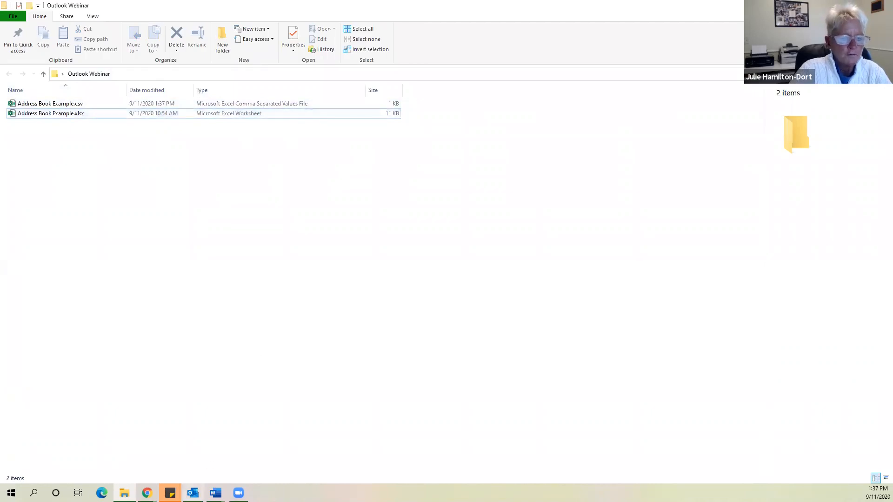
key("alt+Tab")
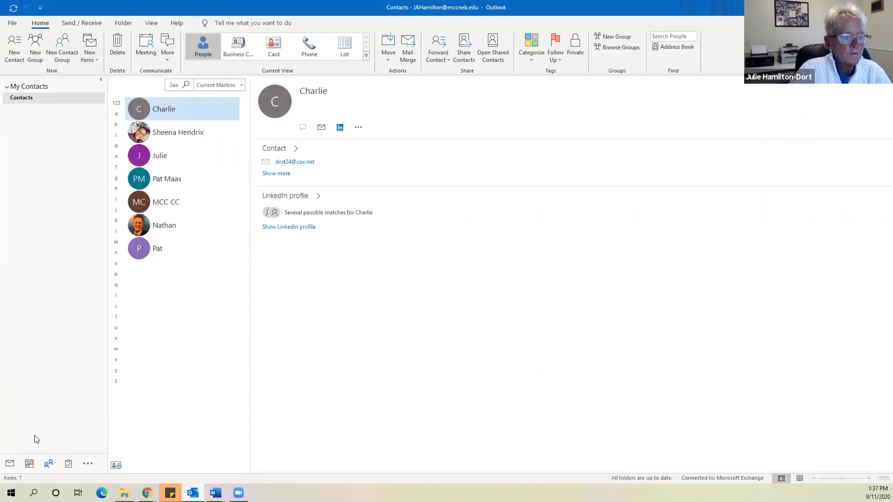
left_click(12, 22)
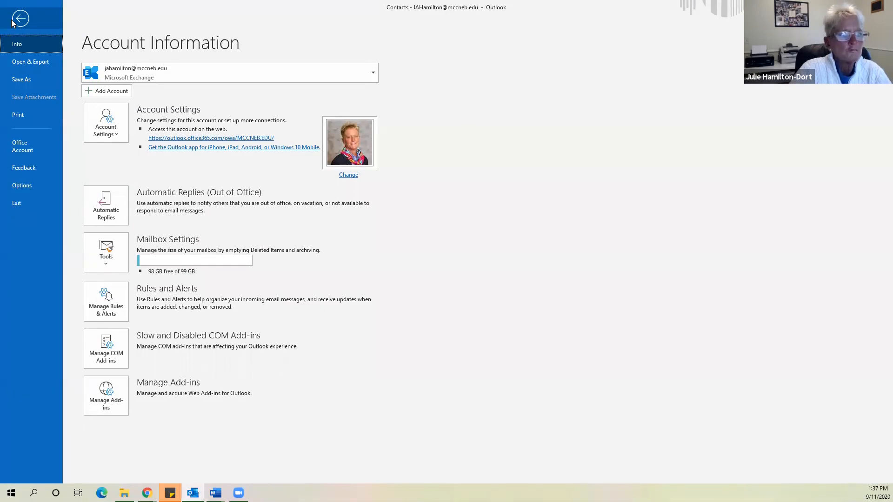
Launch the Import and Export Wizard from File > Open & Export
left_click(21, 63)
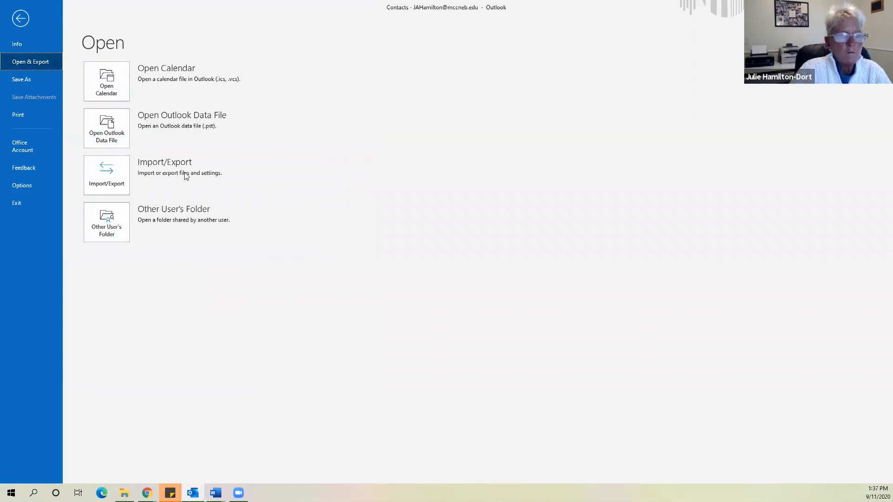
left_click(110, 170)
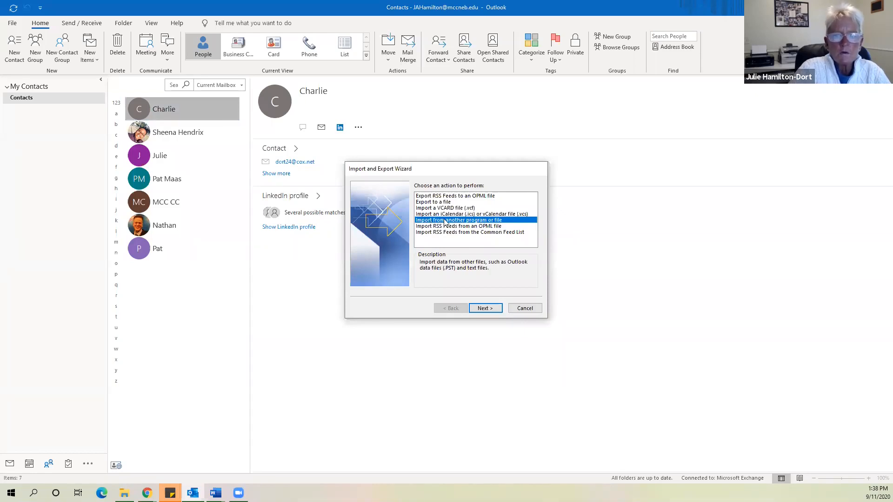
Choose Import from another program or file, Comma Separated Values, and Replace duplicates with items imported
left_click(502, 226)
left_click(492, 220)
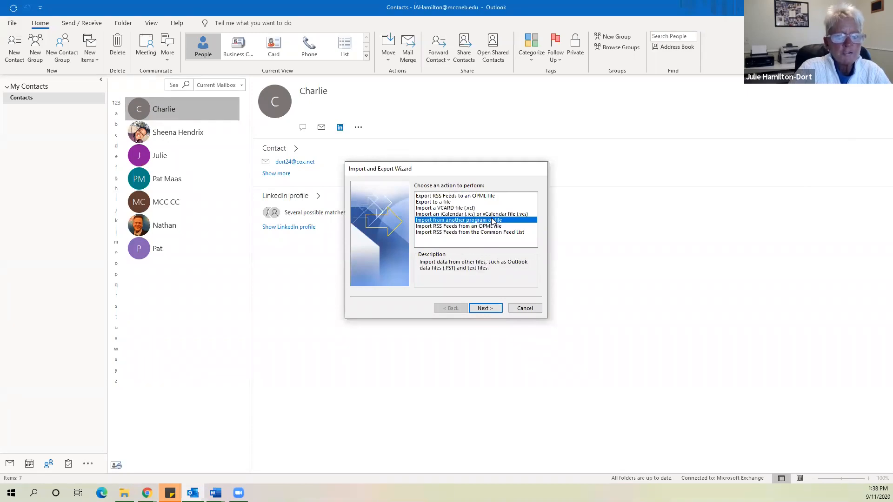
left_click(485, 308)
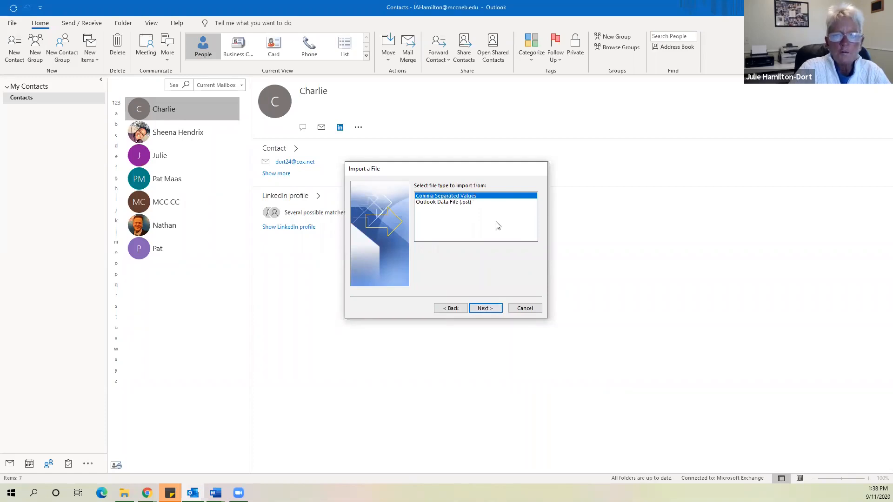
left_click(484, 308)
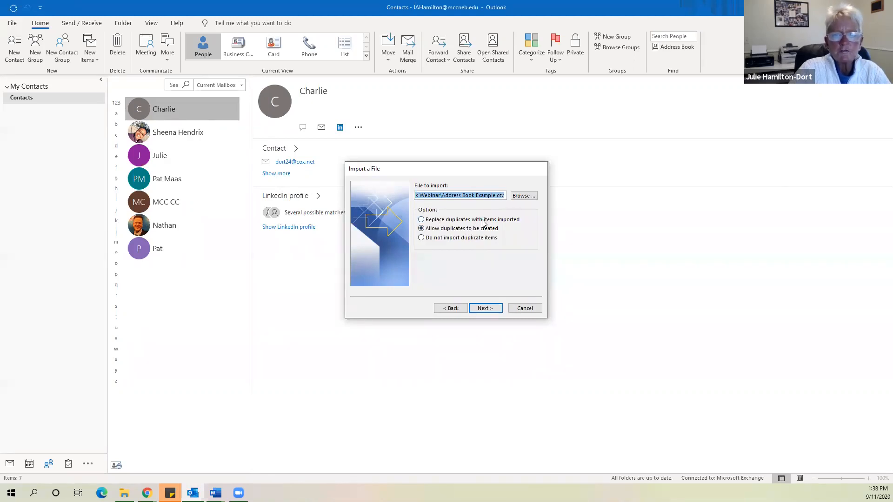
left_click(422, 220)
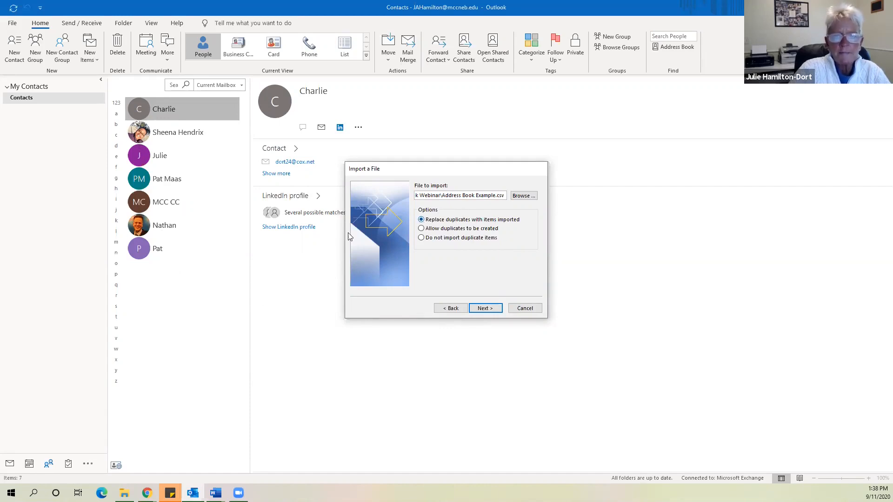
left_click(524, 195)
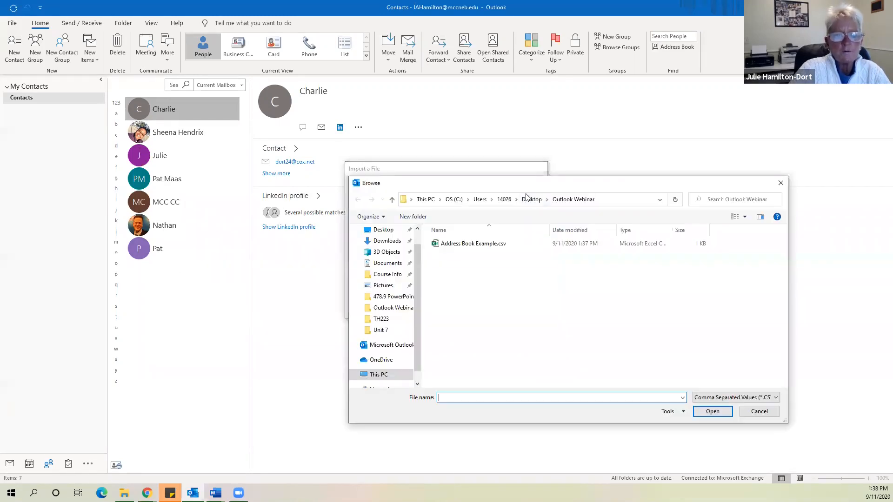
Select Address Book Example.csv from Desktop > Outlook Webinar as the import file
left_click_drag(618, 181, 450, 68)
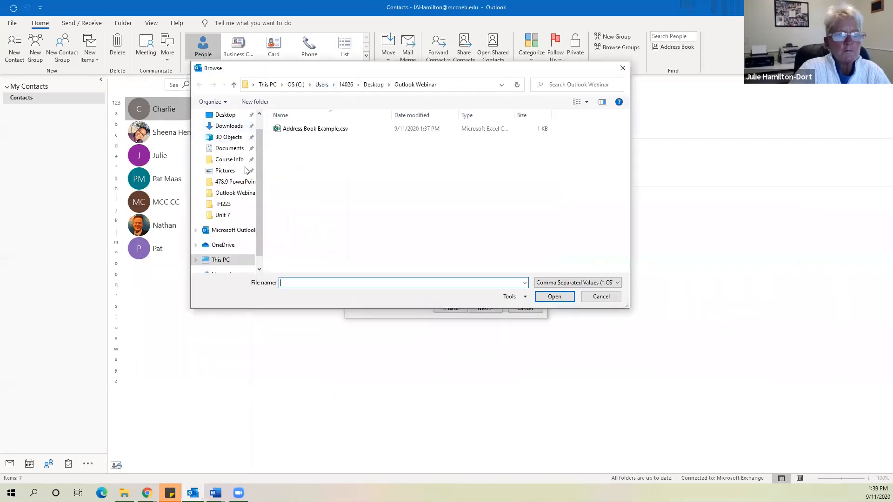
scroll(245, 169, "up", 1)
left_click(233, 135)
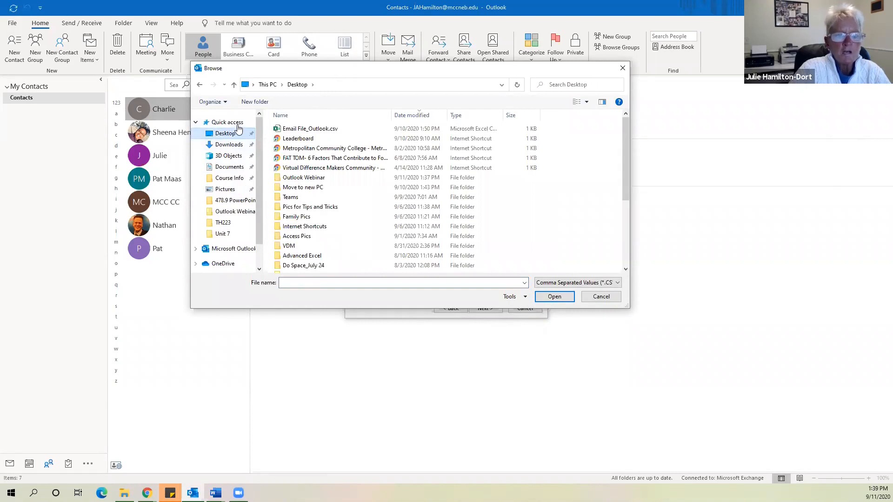
double_click(307, 180)
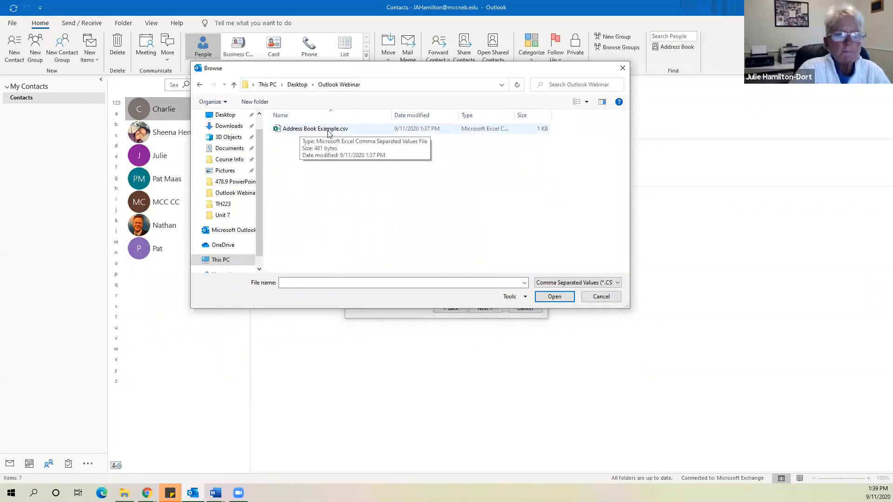
left_click(331, 133)
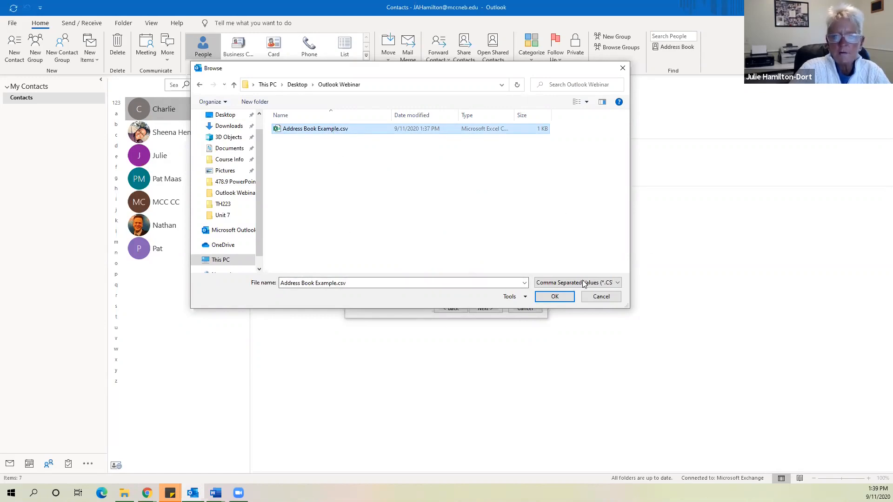
left_click(547, 300)
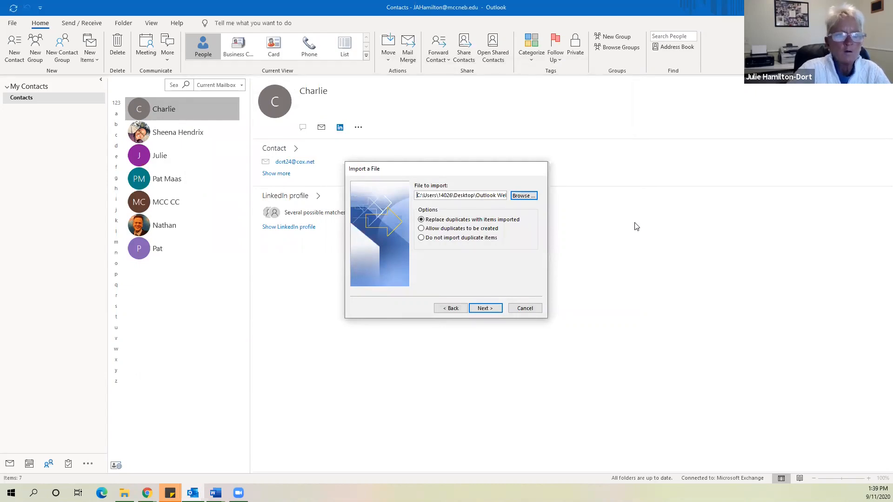
Set Contacts as the import destination and open Map Custom Fields
left_click(483, 310)
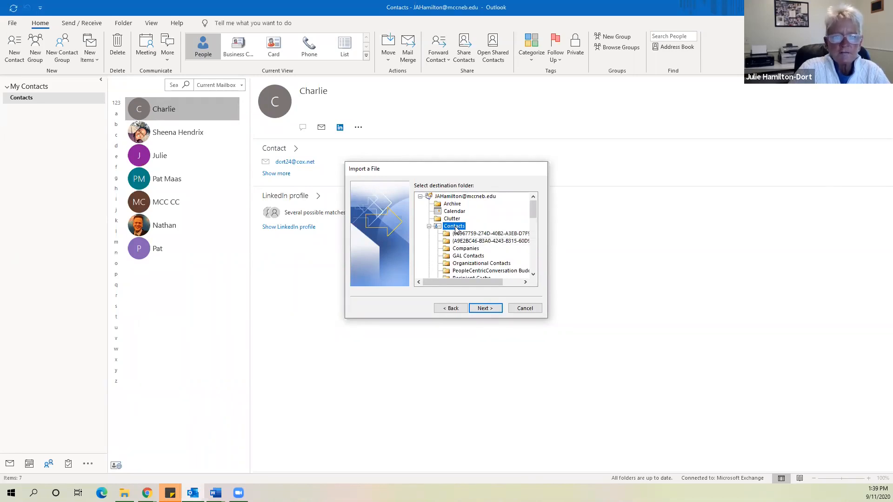
left_click(495, 307)
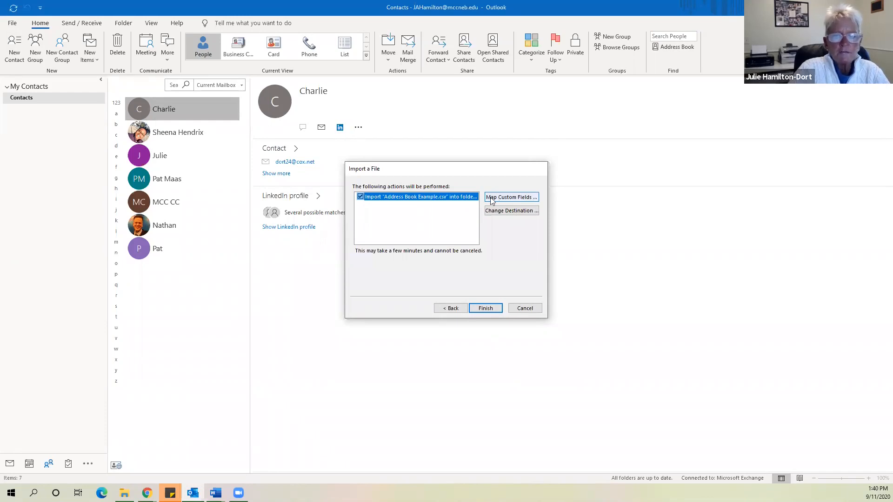
left_click(510, 200)
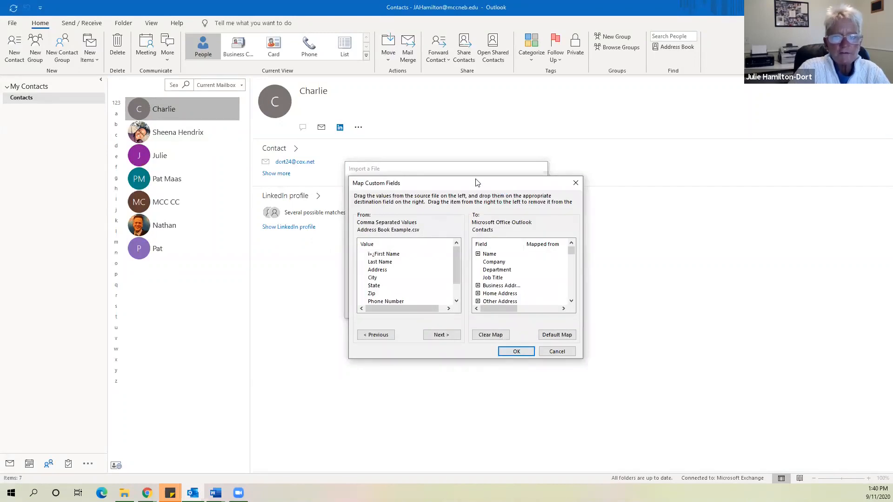
Expand the Name and Home Address fields in the To list to see their mapped parts
left_click_drag(477, 182, 400, 110)
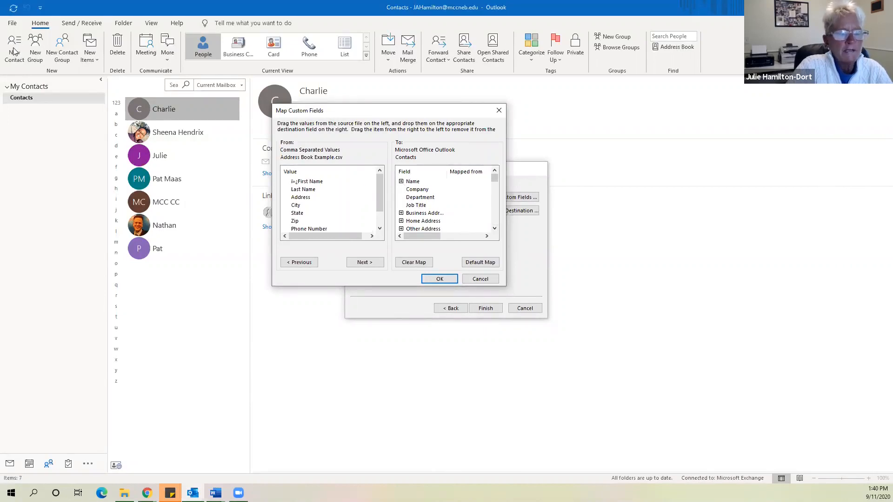
left_click(402, 182)
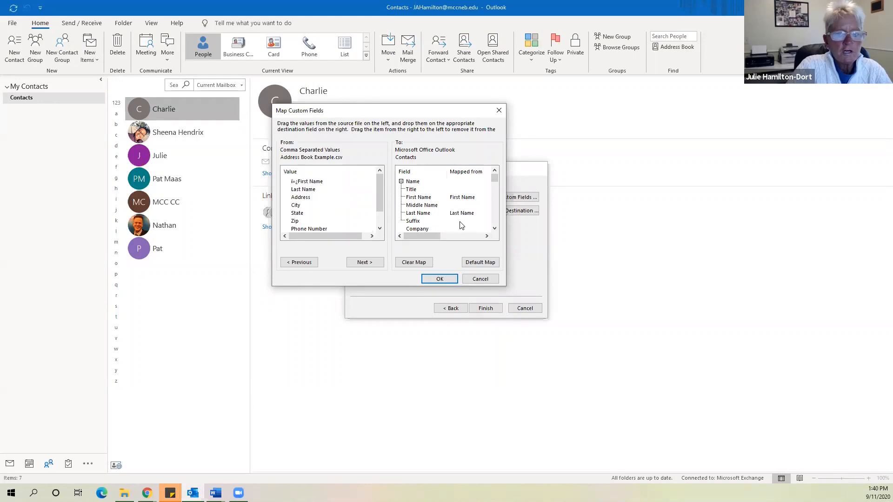
scroll(461, 226, "down", 2)
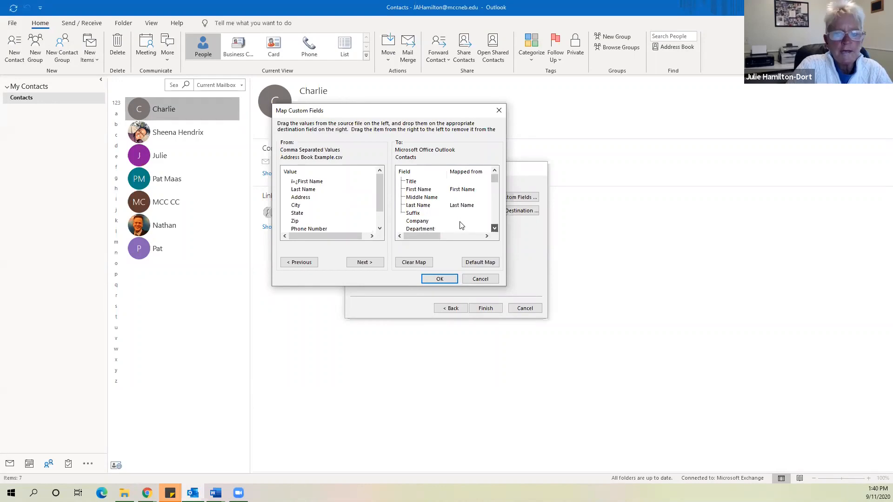
left_click(402, 213)
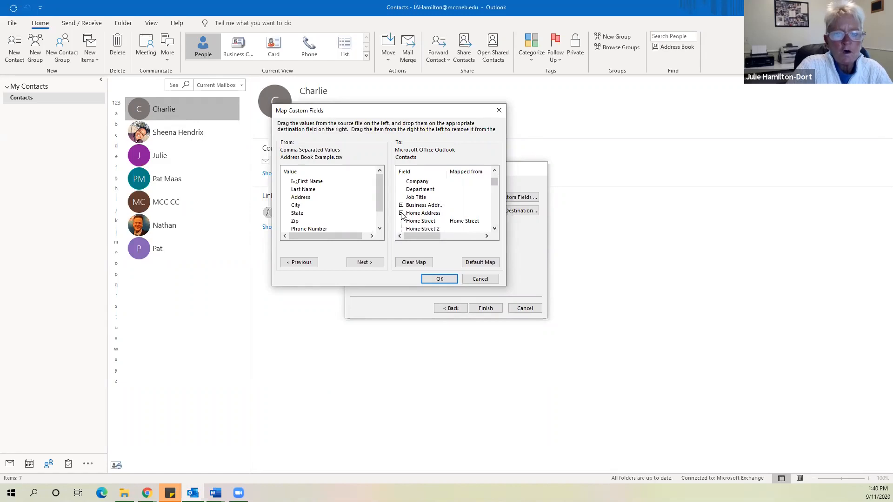
left_click(494, 228)
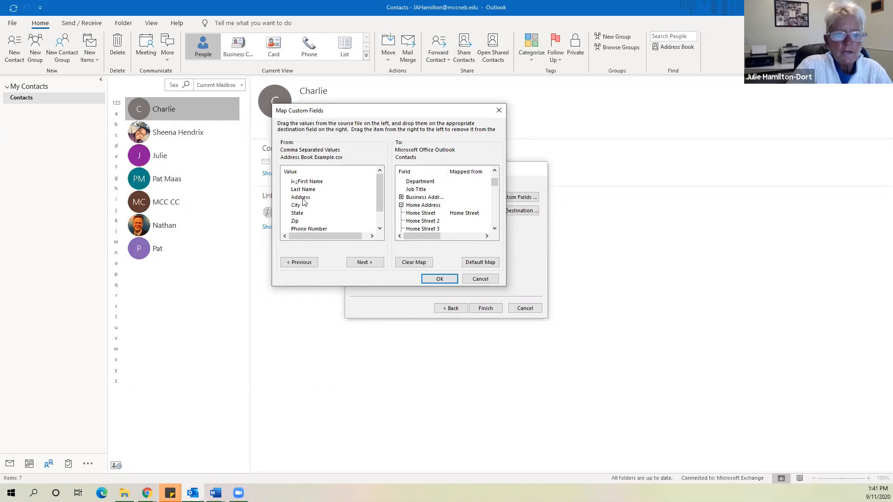
Map the CSV's Address, City, State and Zip columns onto Home Street, Home City, Home State and Home Postal Code
left_click_drag(314, 201, 464, 214)
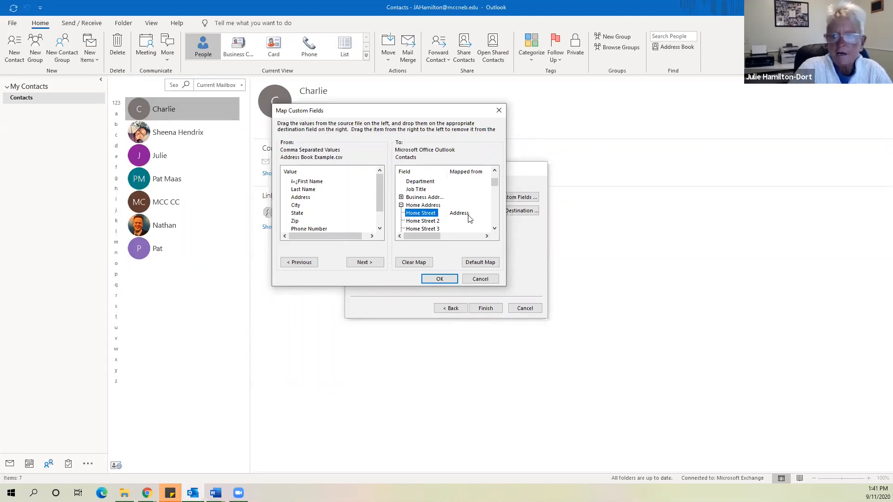
left_click(495, 227)
left_click(495, 227)
left_click(494, 227)
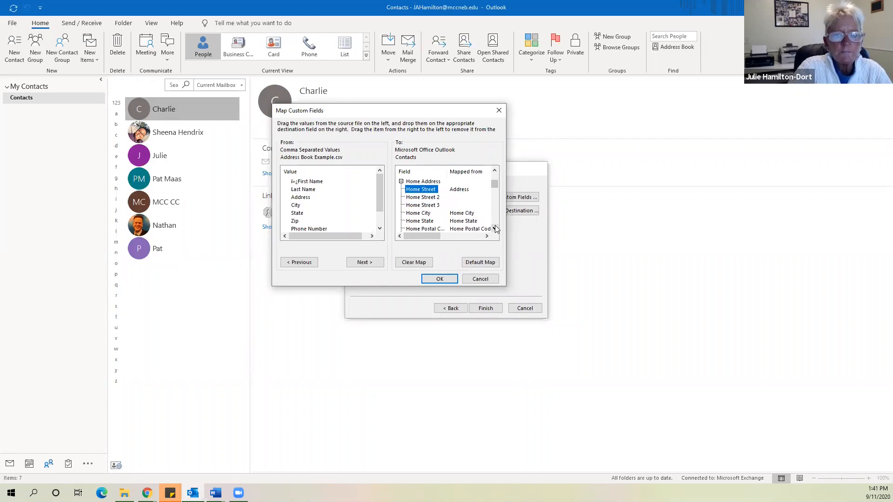
left_click(495, 227)
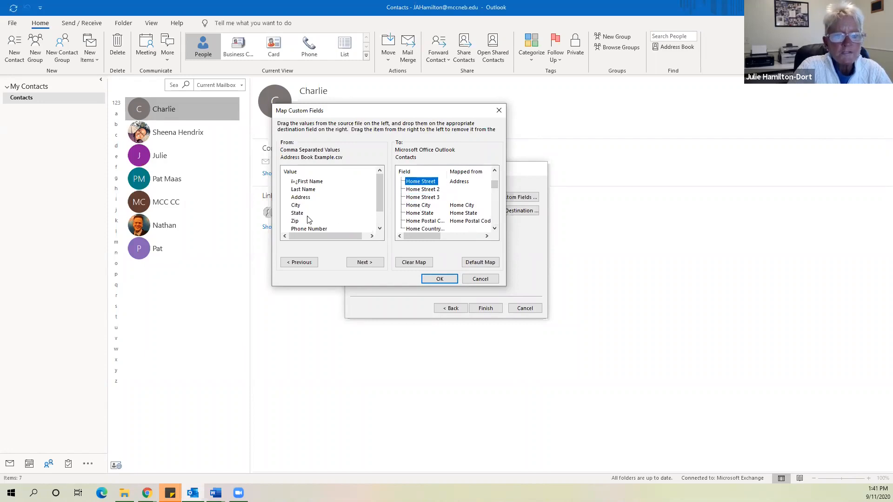
left_click_drag(296, 205, 464, 207)
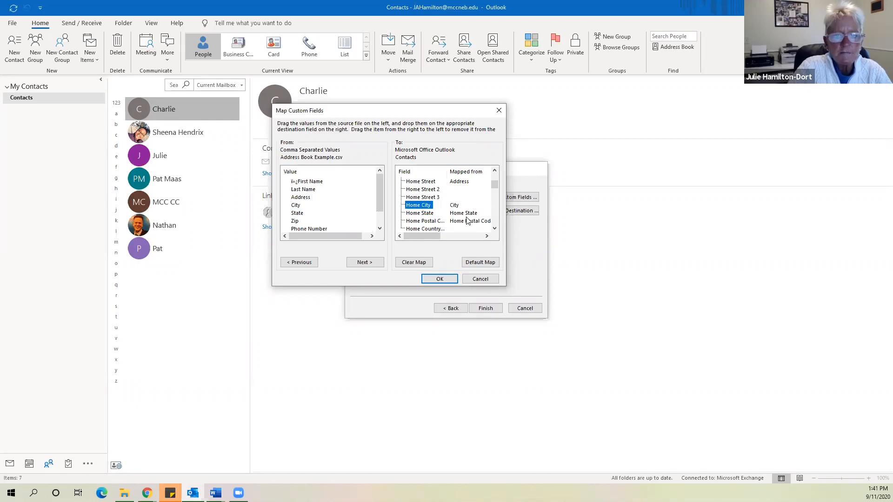
left_click_drag(297, 215, 464, 219)
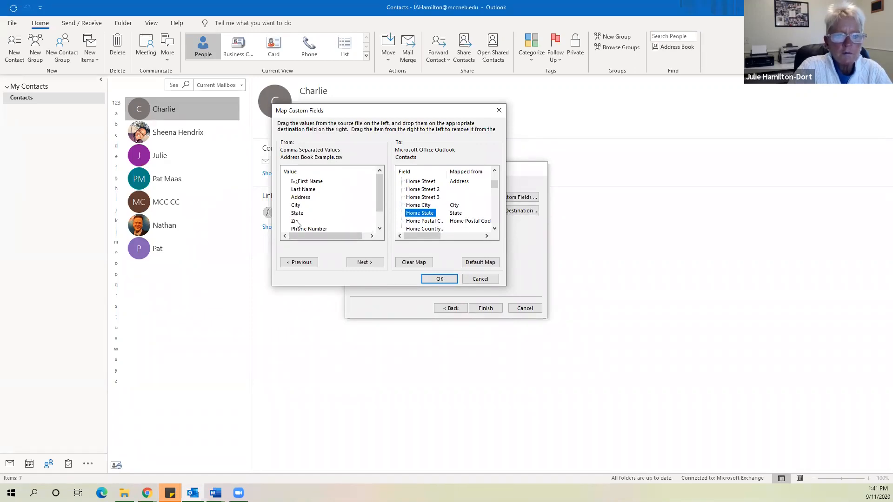
left_click_drag(295, 223, 465, 223)
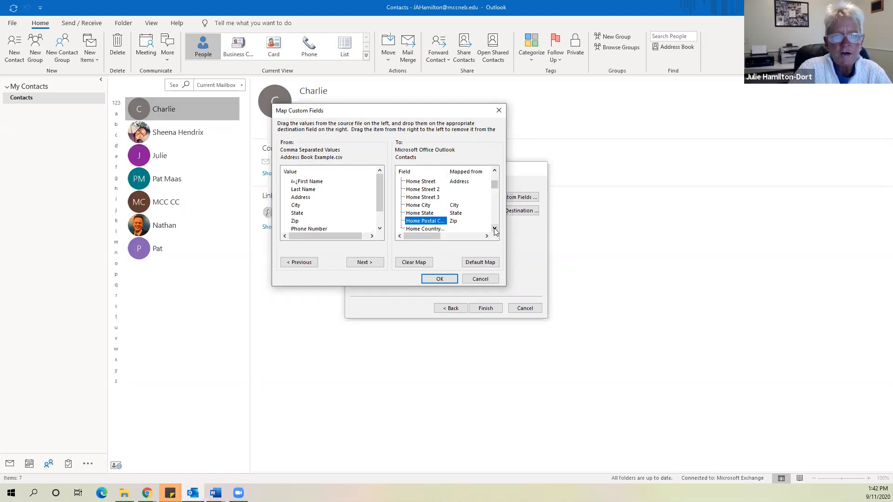
left_click(379, 228)
left_click(379, 228)
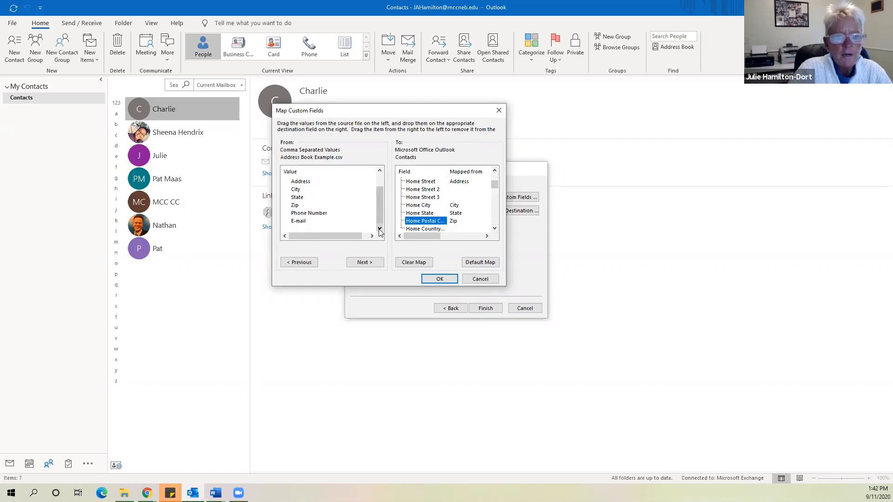
left_click(494, 228)
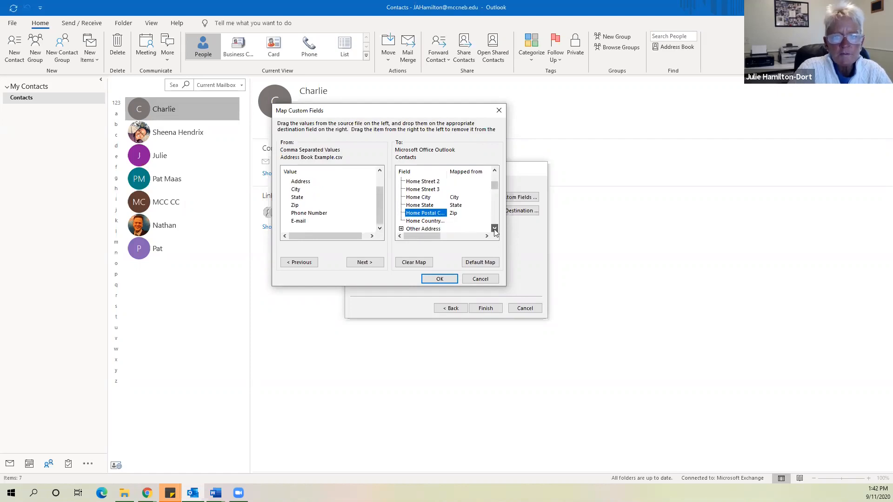
left_click(494, 228)
left_click(494, 228)
left_click(494, 228)
left_click(494, 228)
left_click(495, 228)
left_click(495, 228)
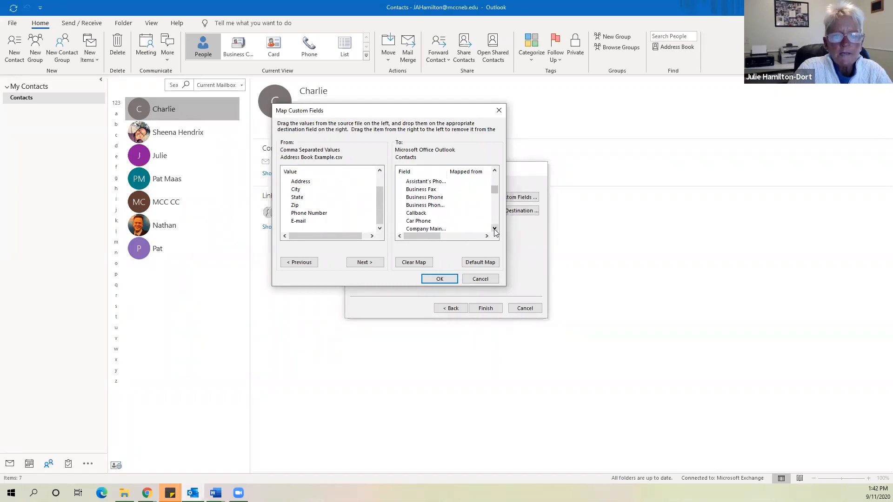
left_click(494, 227)
left_click(494, 228)
left_click(494, 228)
left_click(494, 227)
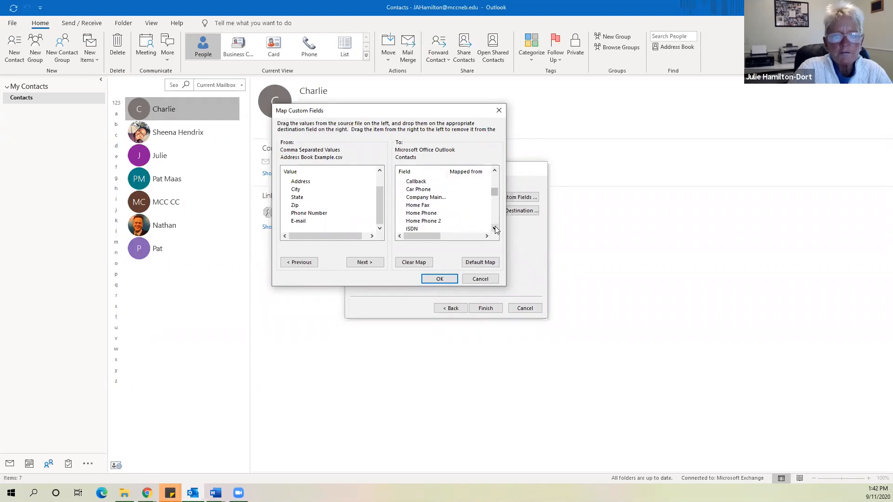
left_click(495, 228)
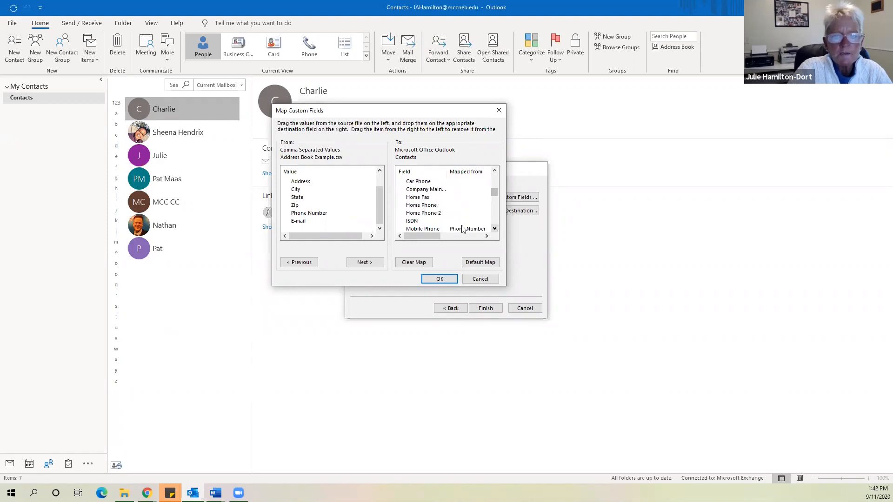
left_click(494, 228)
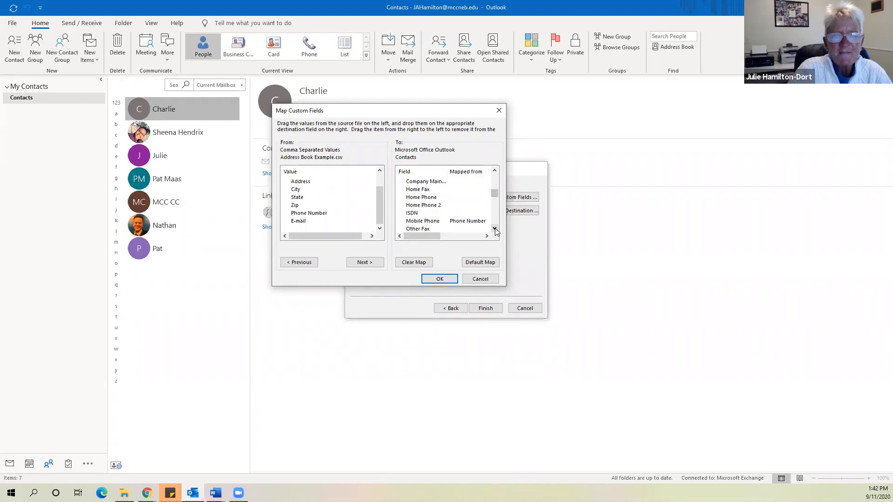
left_click(494, 229)
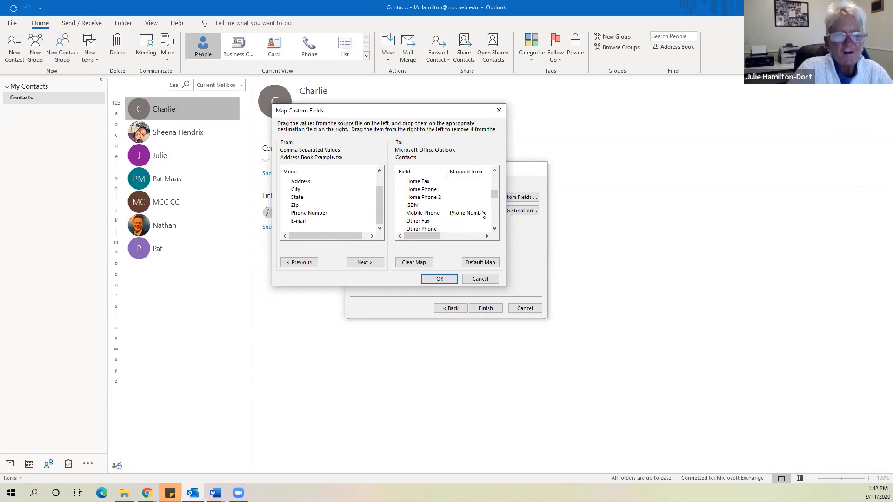
Map the CSV's Phone Number column to the contact's Mobile Phone field
left_click(316, 214)
left_click_drag(315, 214, 472, 214)
left_click(494, 228)
left_click(494, 228)
left_click(494, 228)
left_click(495, 229)
left_click(495, 229)
left_click(494, 229)
left_click(494, 228)
left_click(495, 228)
left_click(495, 228)
left_click(494, 228)
left_click(494, 229)
left_click(495, 228)
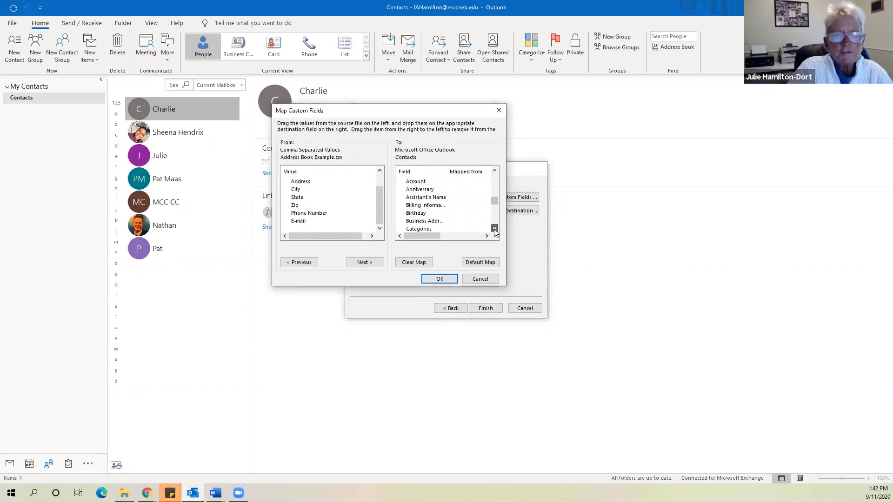
left_click(494, 228)
left_click(494, 228)
left_click(494, 228)
left_click(494, 228)
left_click(494, 229)
left_click(494, 228)
Map the E-mail column to the contact's E-mail field and accept the custom mapping
left_click(401, 205)
left_click_drag(298, 221, 391, 224)
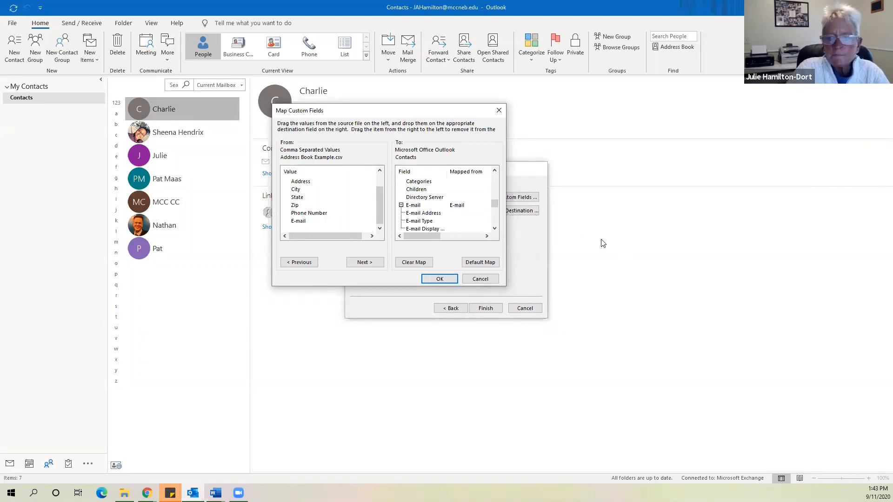
left_click(439, 279)
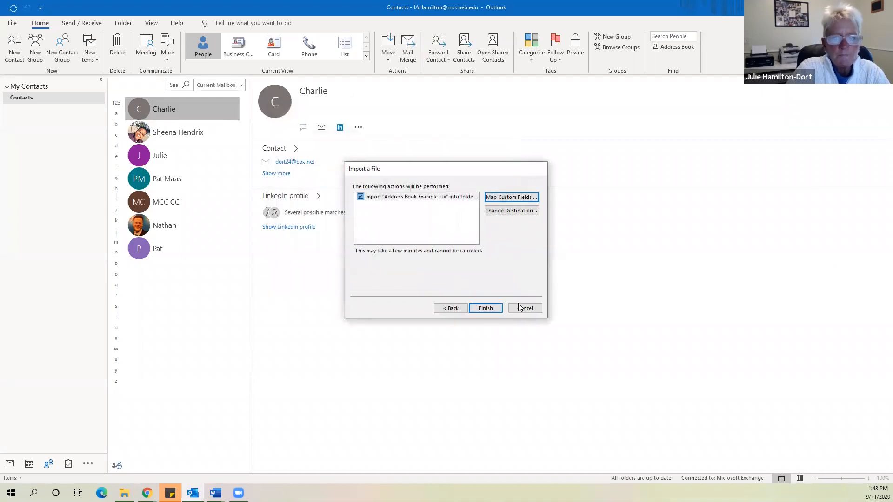
Finish importing Address Book Example.csv and open the first of the five new contacts
left_click(486, 308)
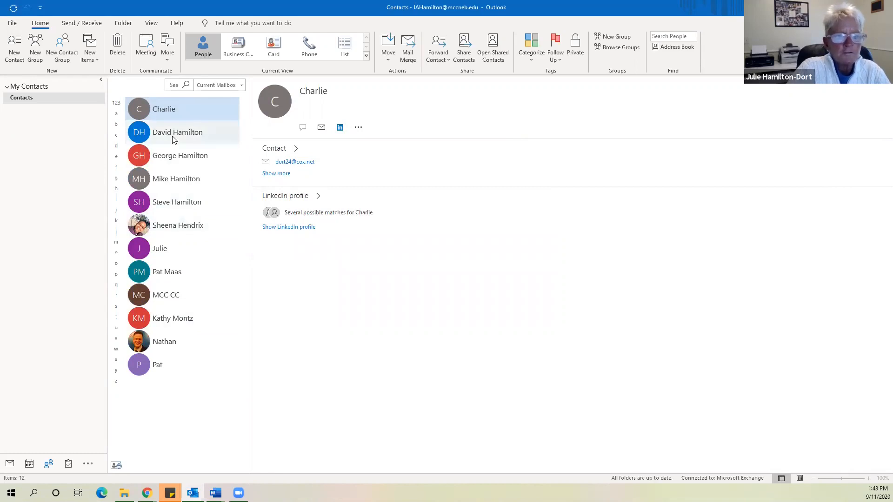
left_click(172, 136)
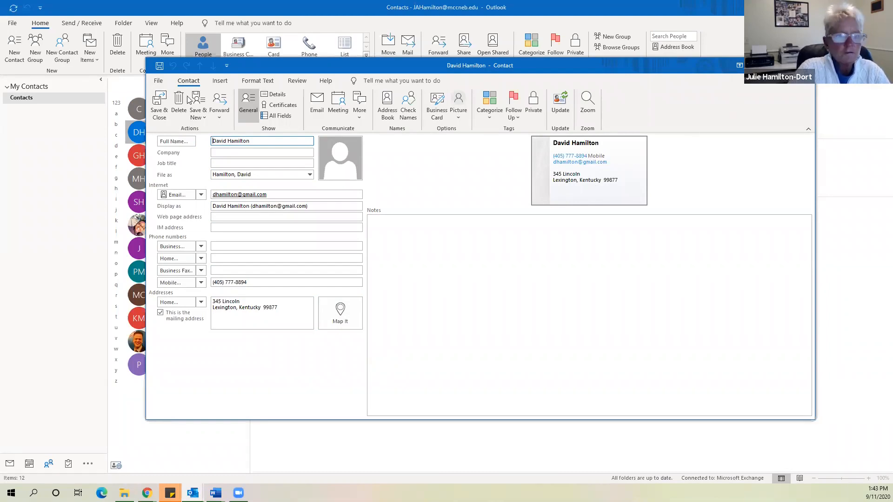
Save and close the imported contact's details window
left_click(161, 103)
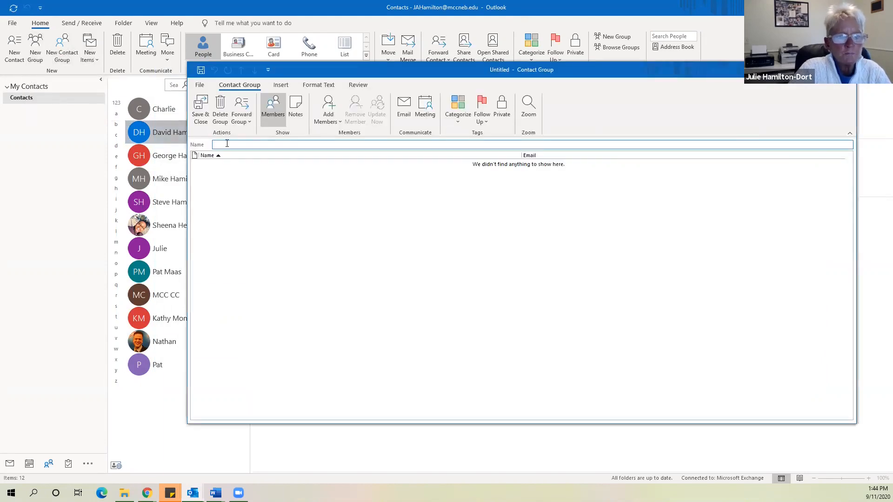
Name the new contact group 'Hamilton Family' and choose members from Outlook Contacts
type("Hamilton")
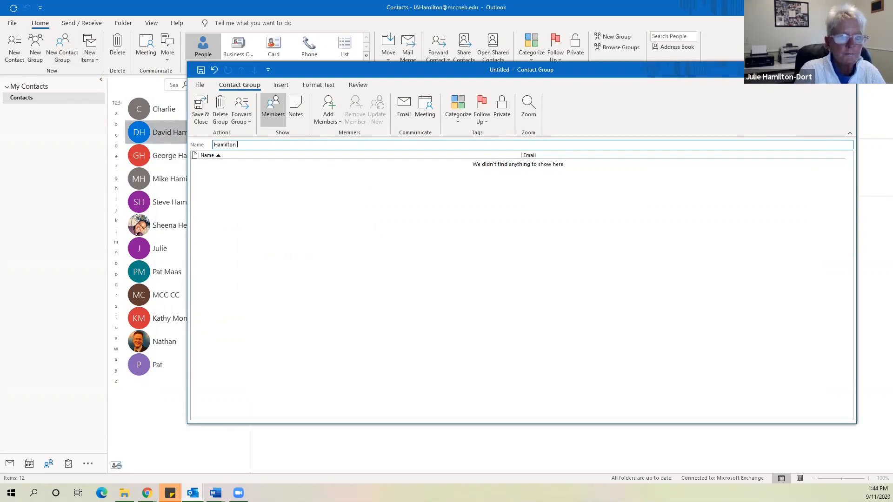
type(" Family")
left_click(325, 205)
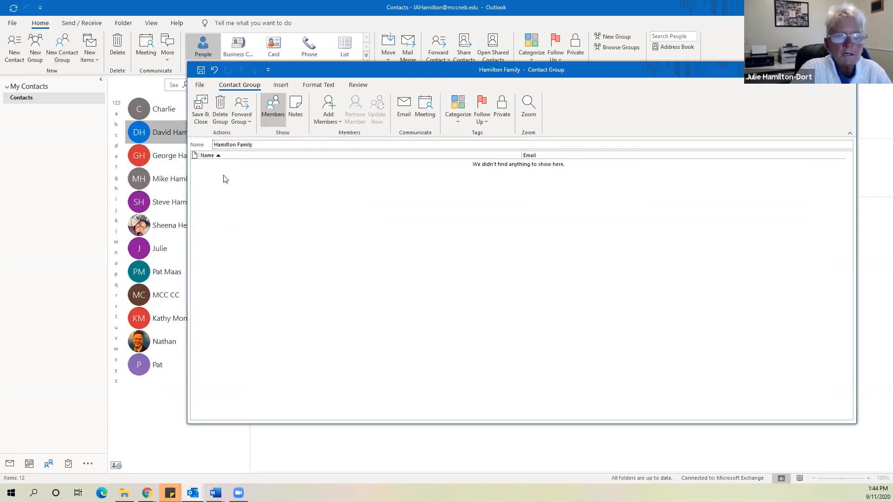
left_click(333, 106)
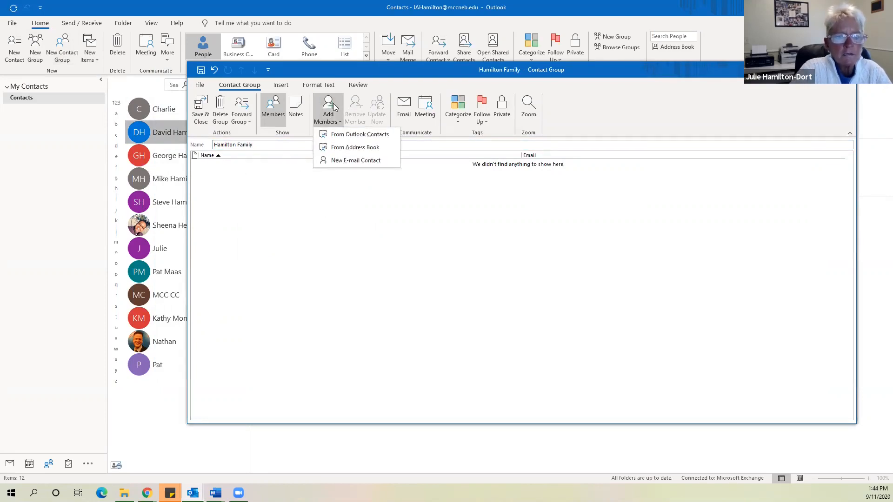
left_click(358, 135)
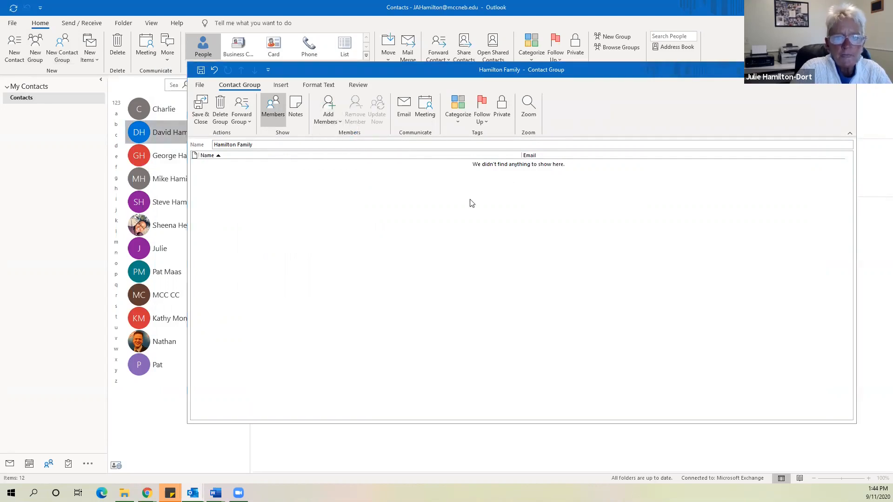
left_click(444, 204)
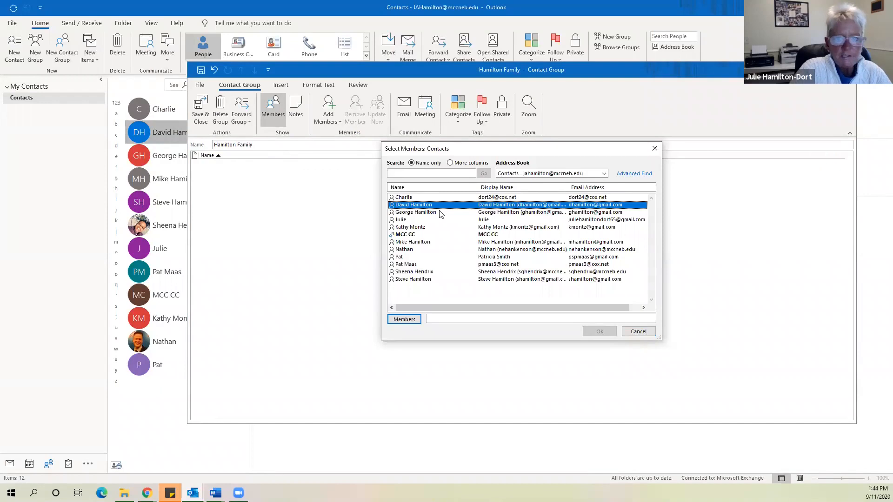
Add the three family contacts as members and save the Hamilton Family group
key("Up")
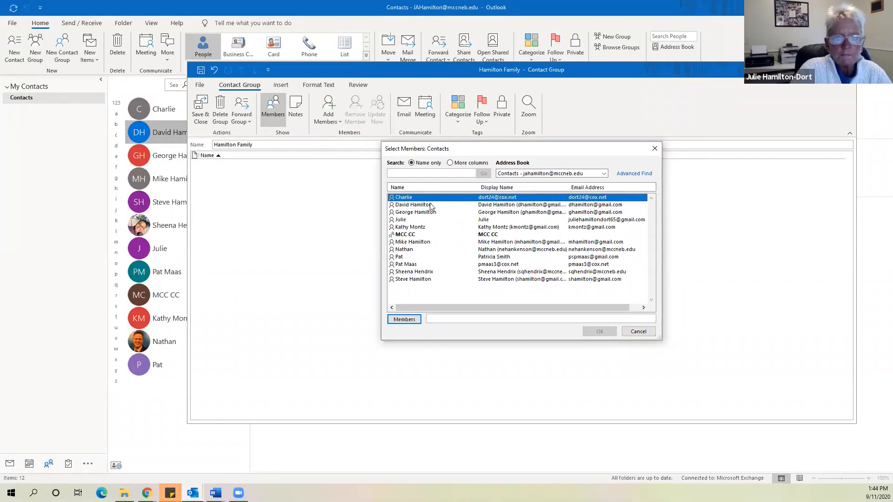
double_click(430, 206)
double_click(424, 213)
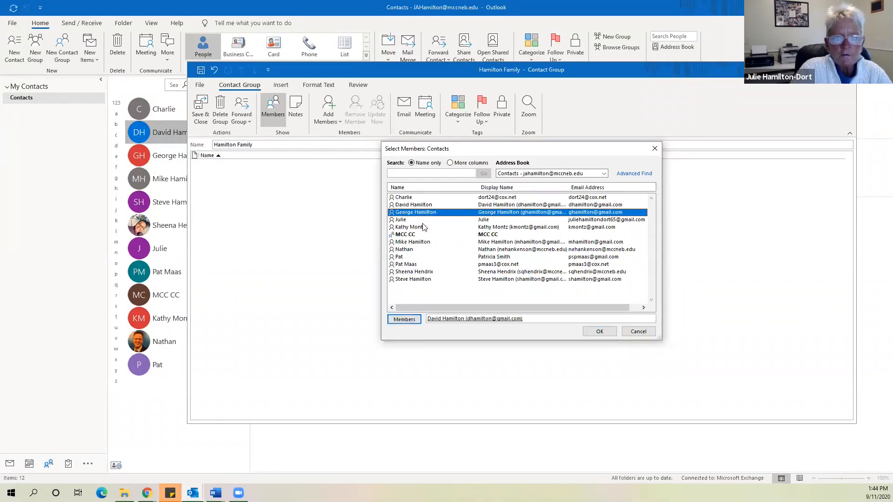
double_click(416, 228)
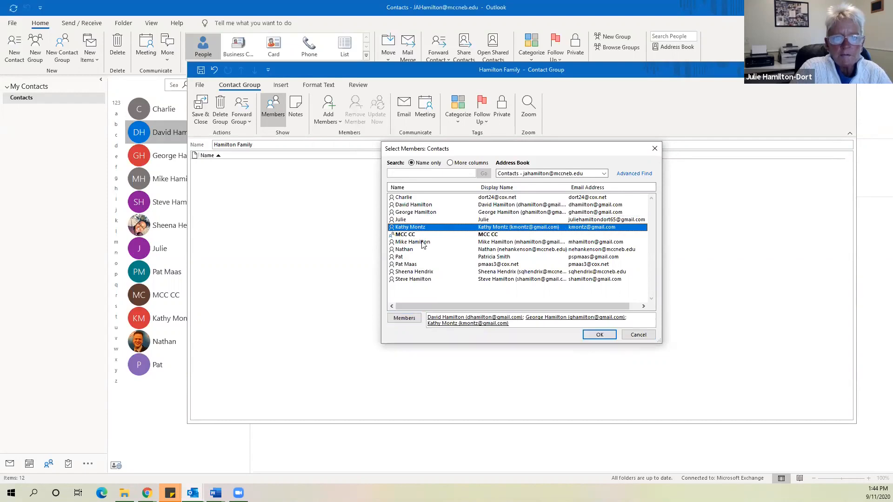
double_click(424, 242)
double_click(417, 280)
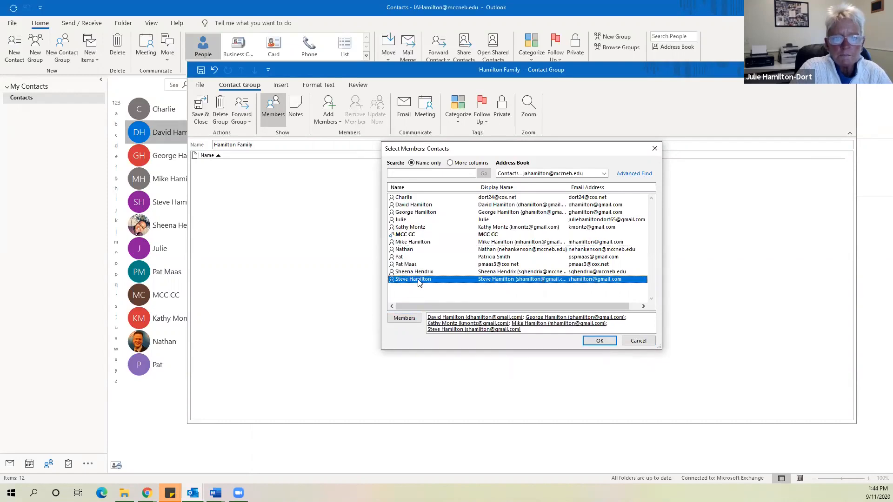
left_click(599, 342)
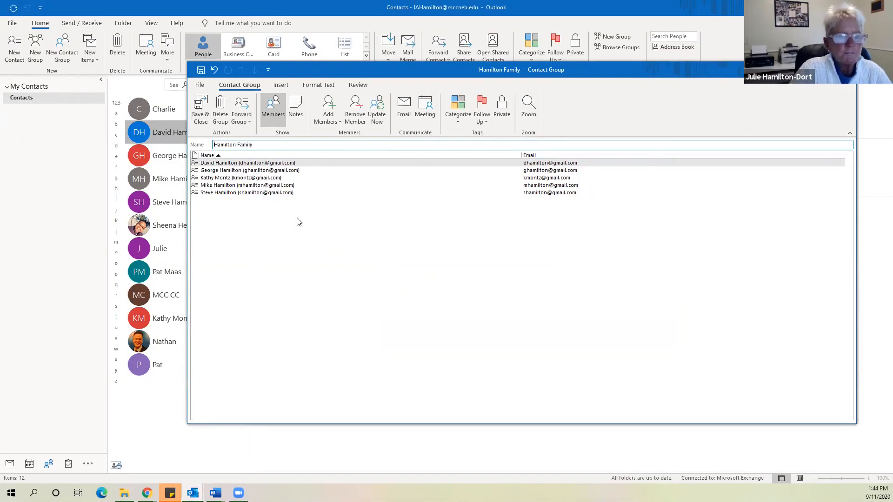
left_click(204, 105)
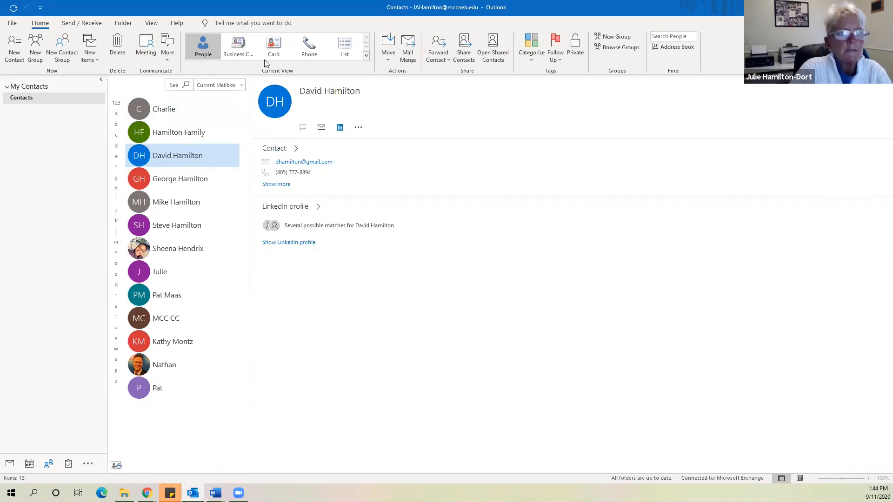
left_click(274, 45)
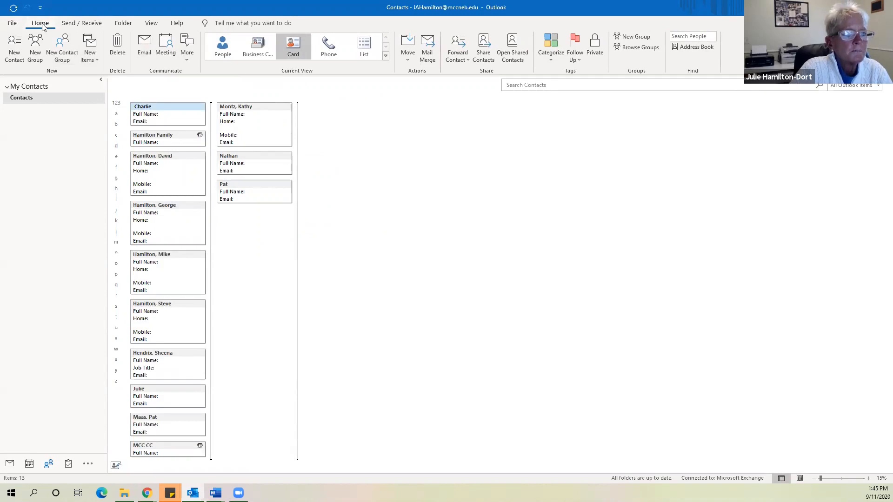
left_click(7, 464)
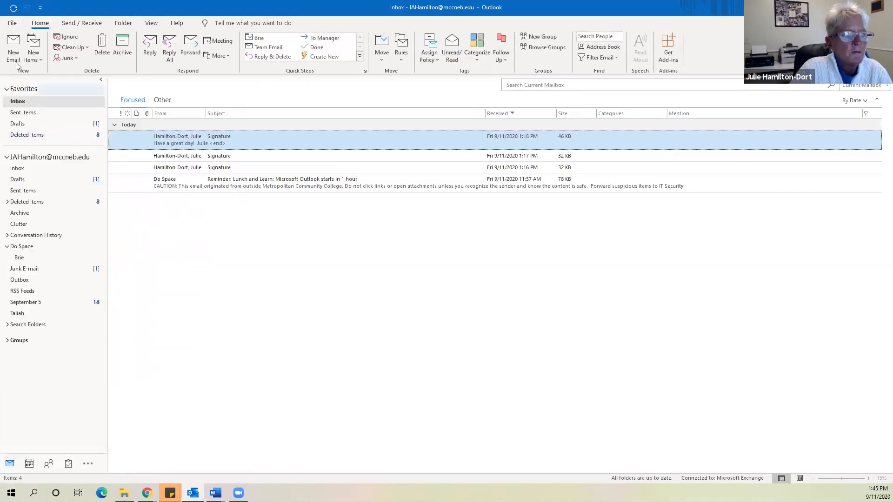
left_click(13, 47)
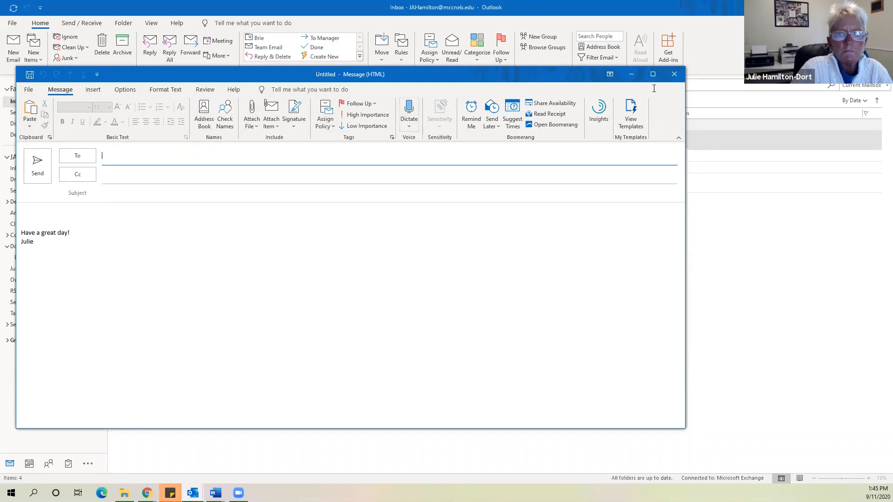
left_click(673, 76)
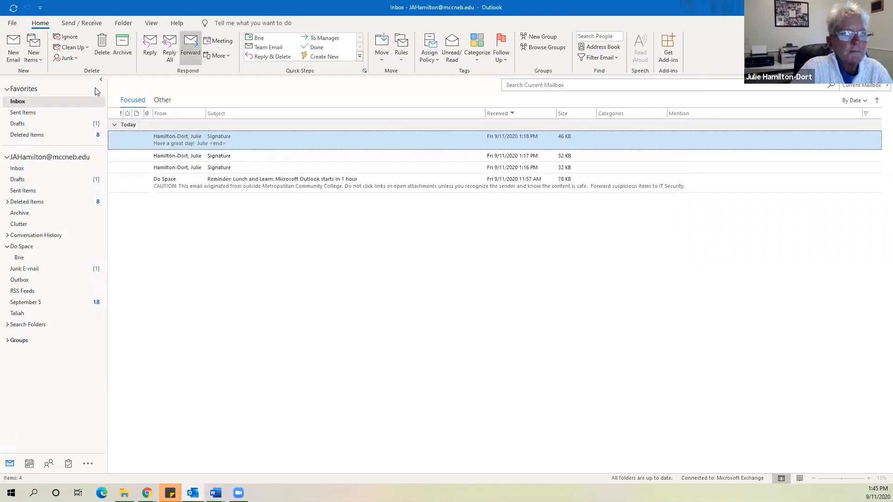
left_click(50, 465)
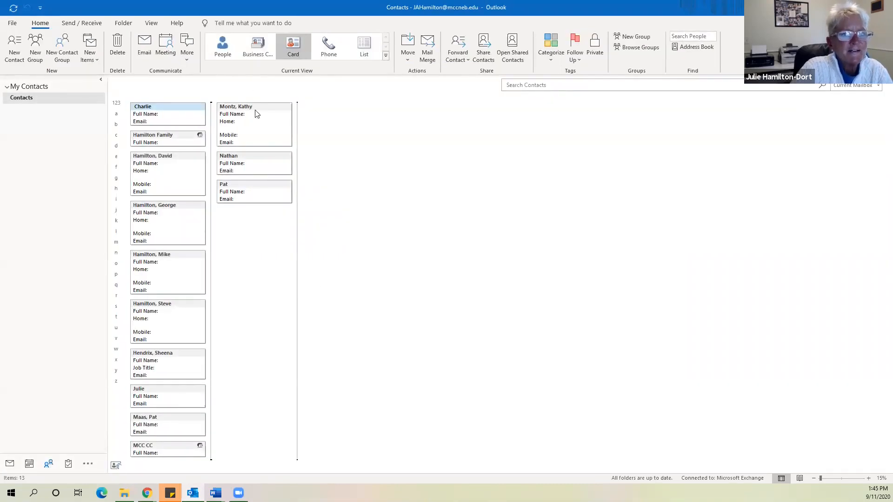
left_click(224, 44)
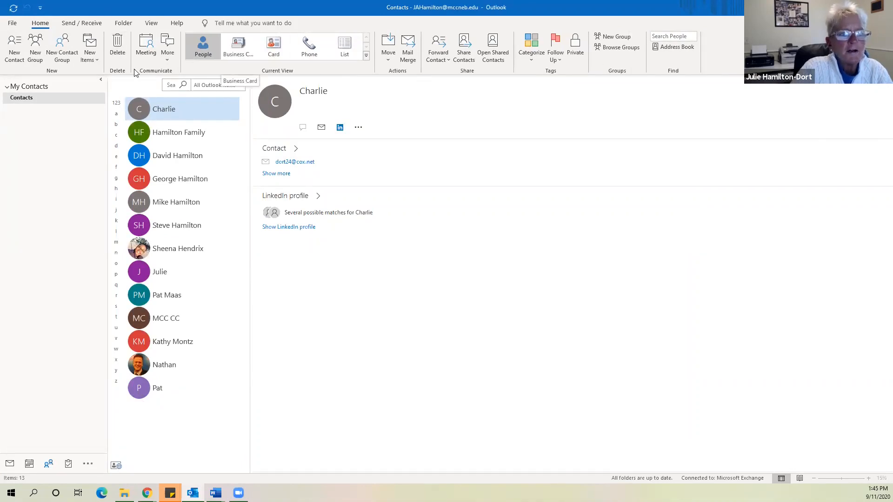
left_click(98, 59)
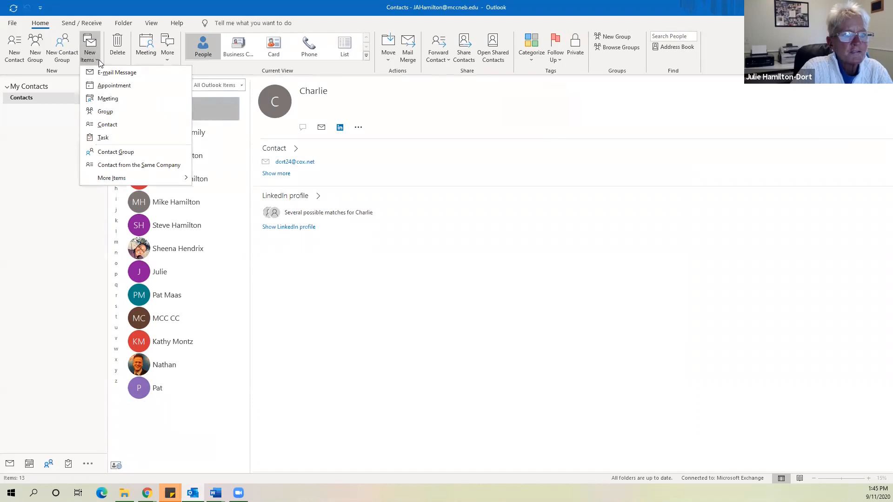
left_click(60, 155)
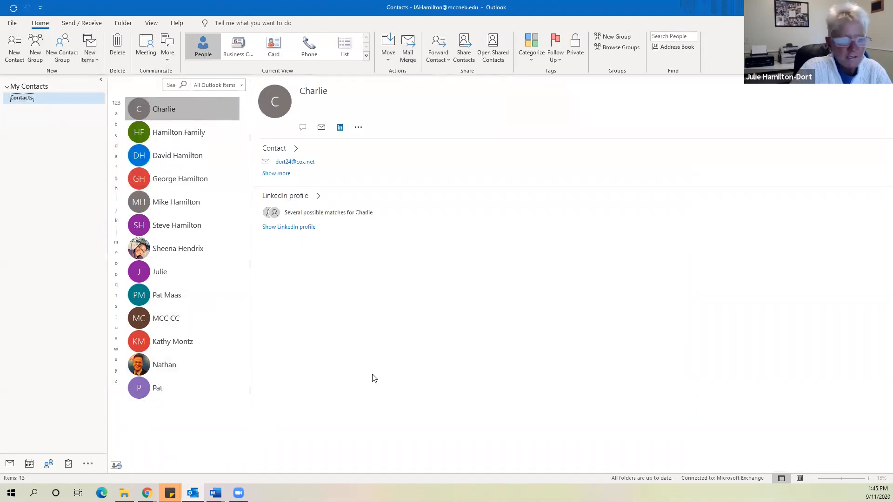
left_click(646, 339)
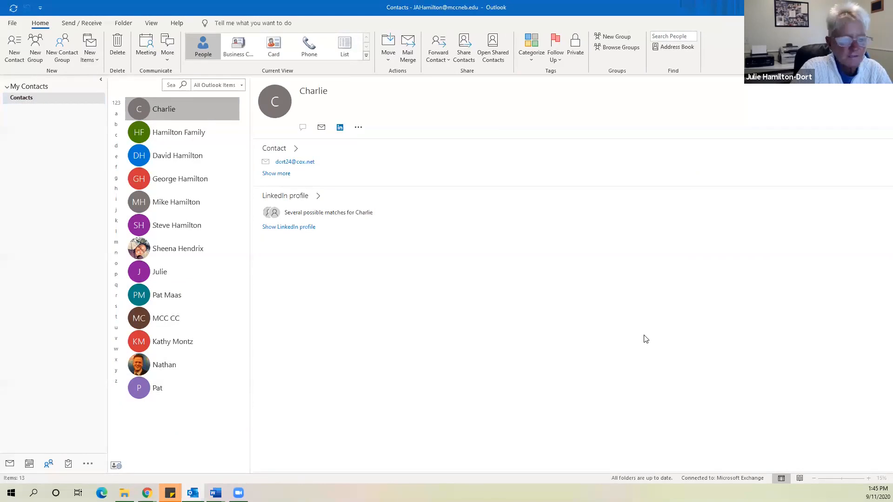
Add a task 'Email Laurie' to the To-Do List, due today
left_click(69, 464)
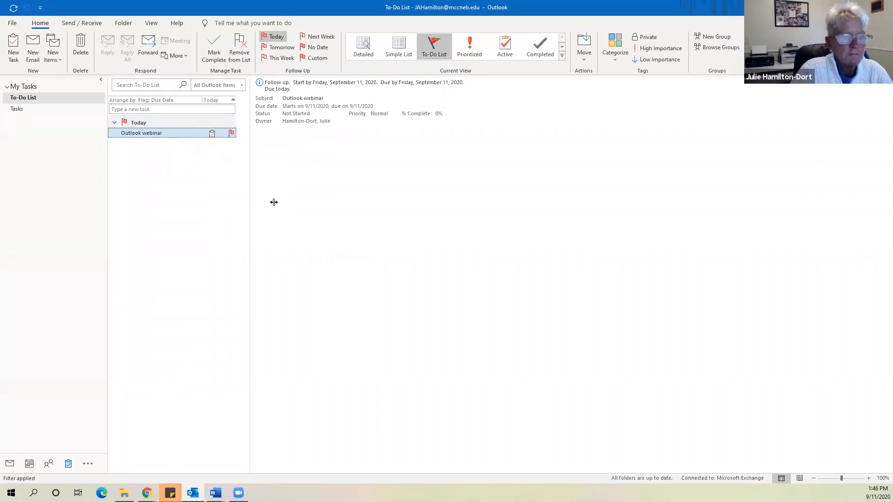
left_click(179, 109)
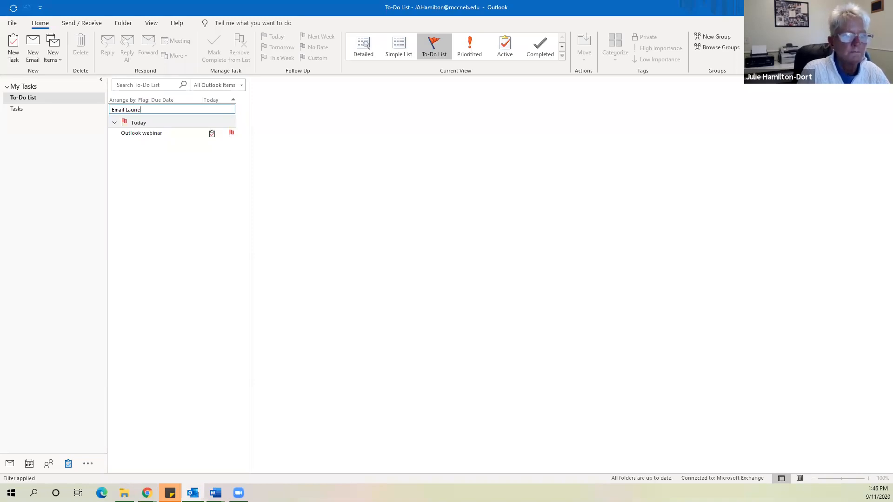
key("Return")
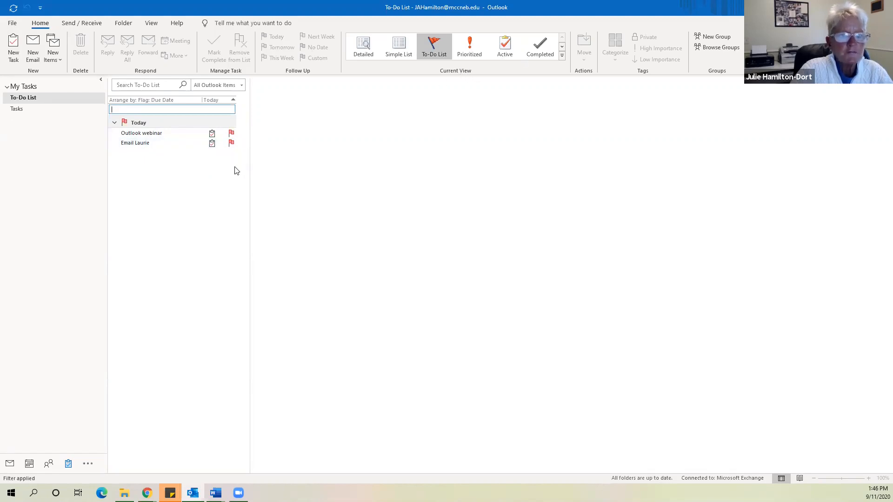
right_click(232, 145)
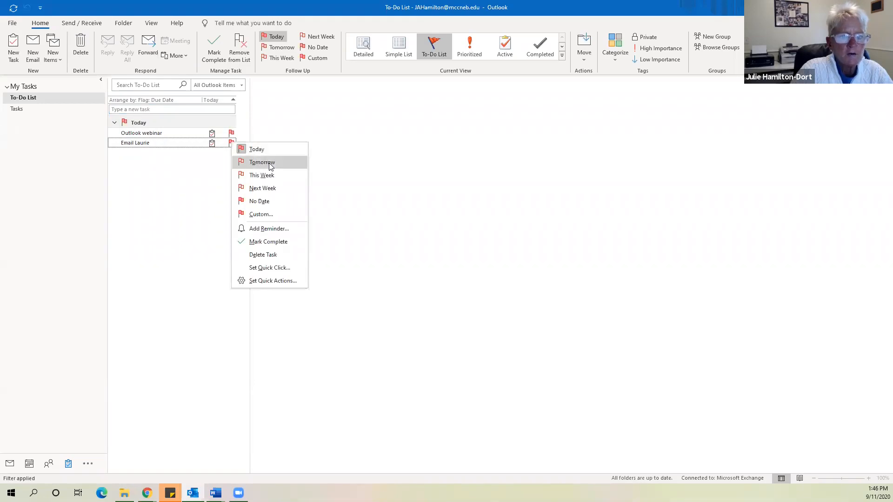
Flag Email Laurie for Next Week, review it in the full task list, then return to Mail
left_click(269, 189)
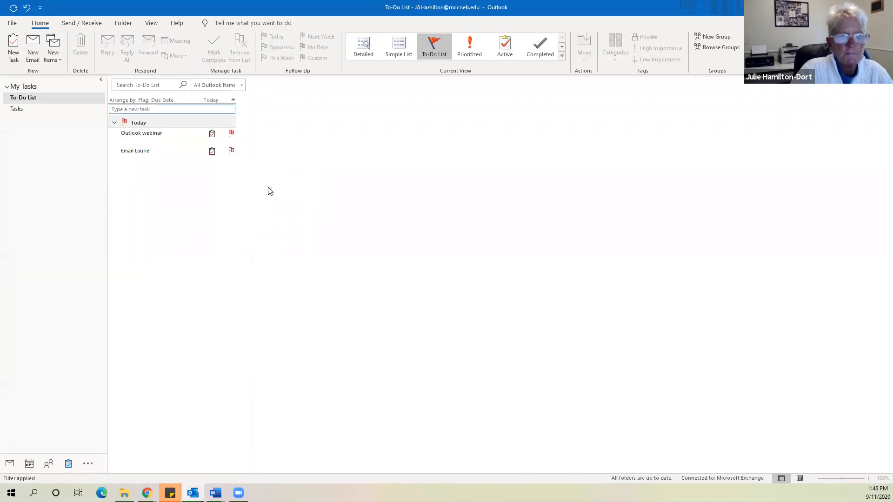
right_click(231, 155)
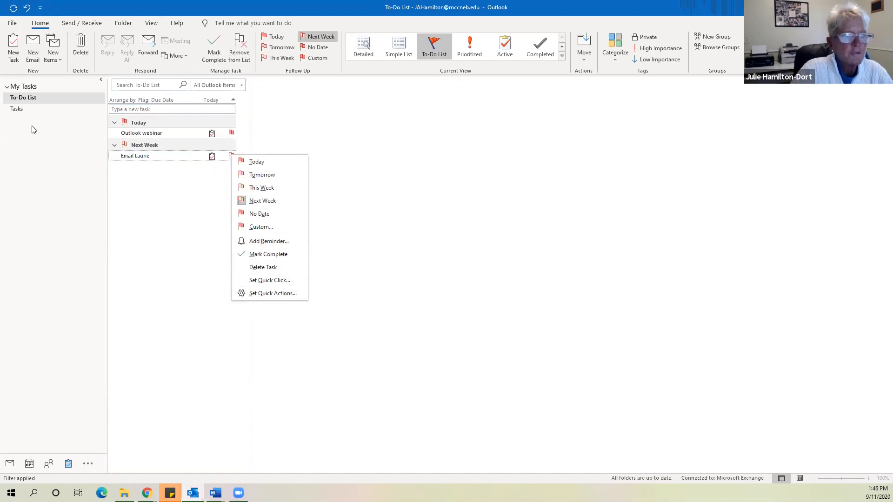
left_click(19, 108)
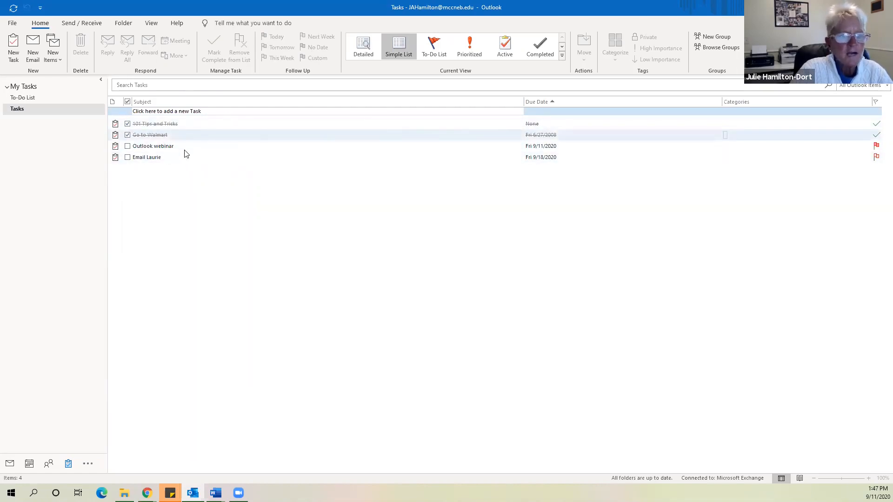
left_click(24, 97)
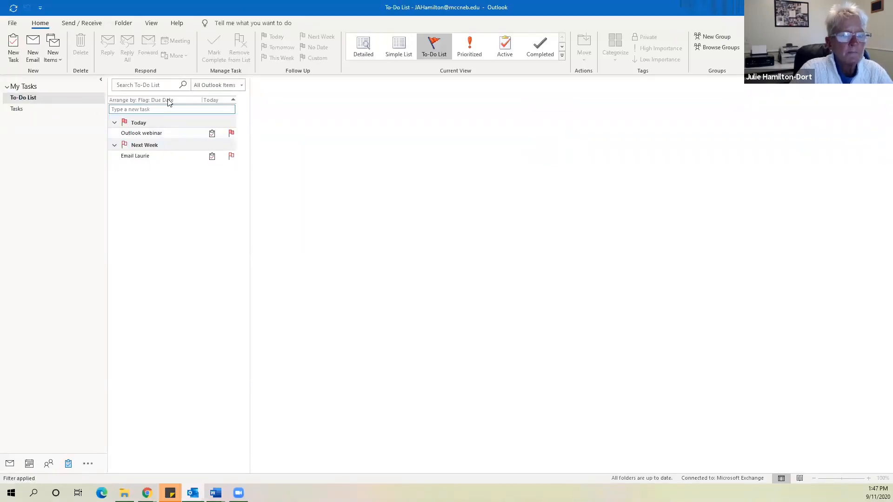
left_click(26, 108)
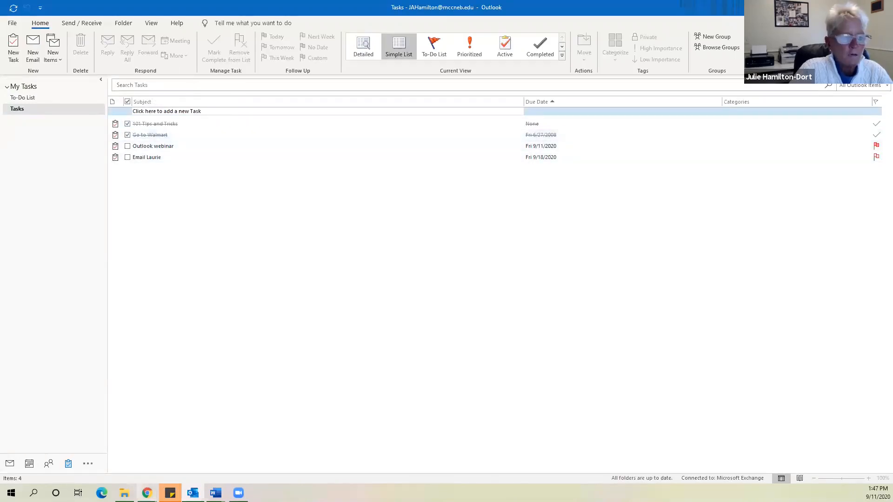
left_click(10, 464)
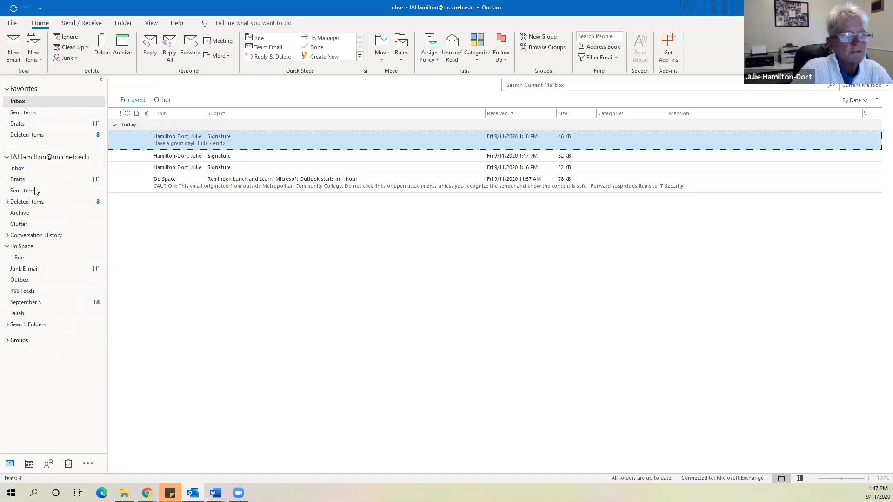
Create a mail folder named 'Julie' under the account, open it, then return to the Inbox
right_click(50, 158)
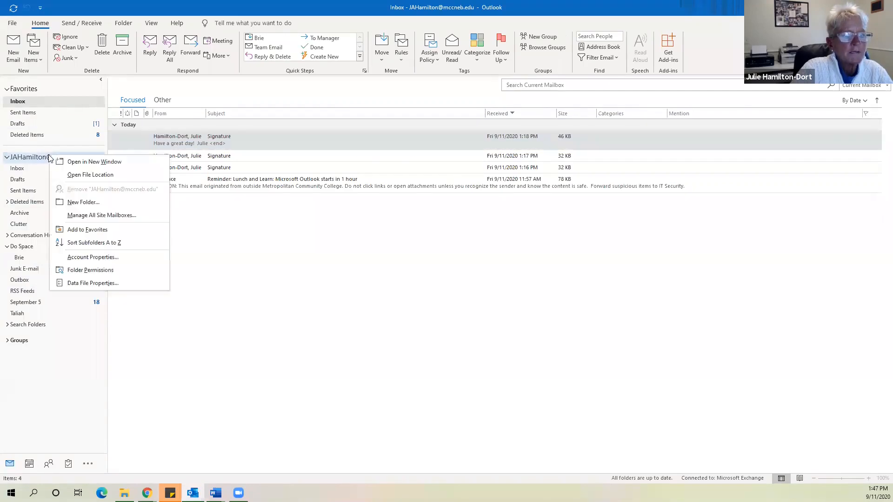
left_click(97, 202)
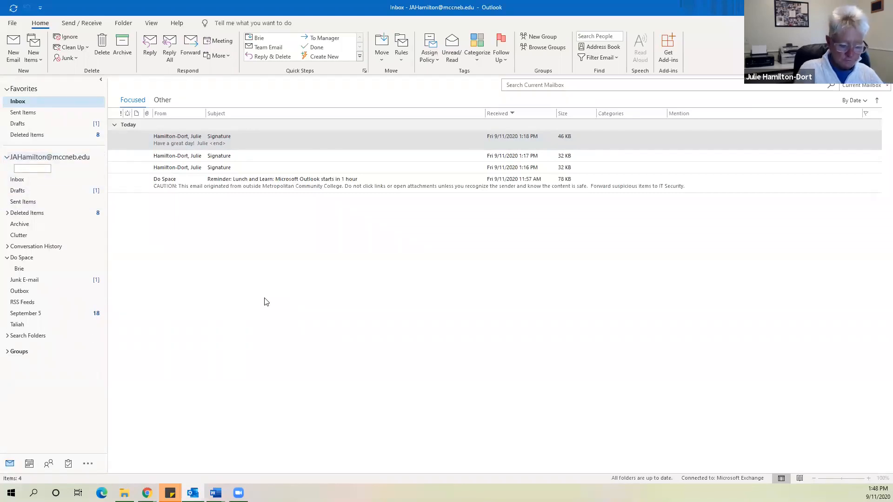
type("Ju")
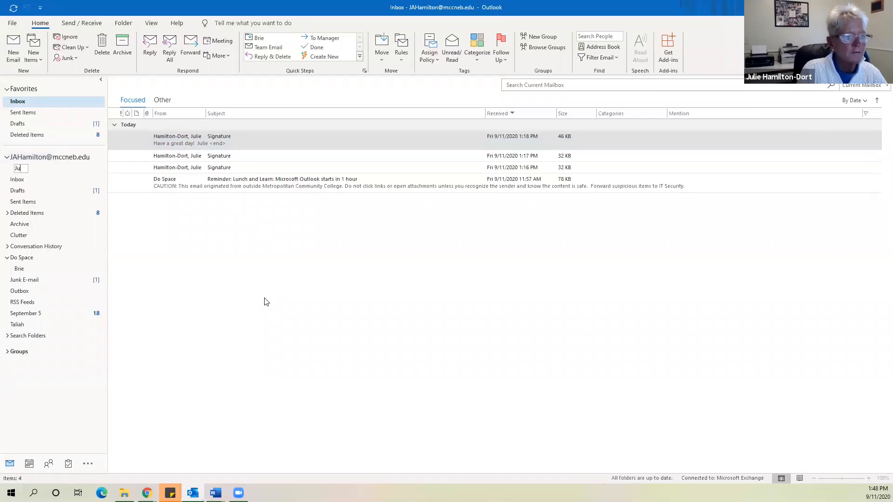
type("lie")
key("Return")
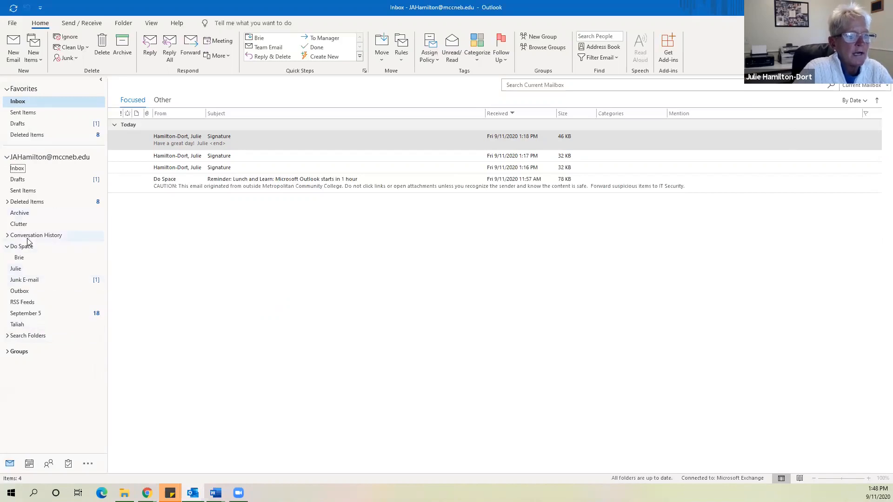
left_click(22, 269)
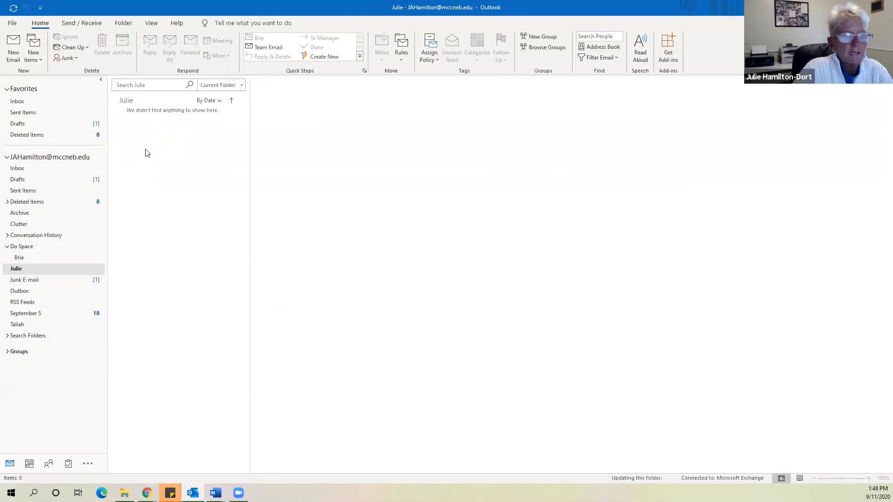
left_click(17, 104)
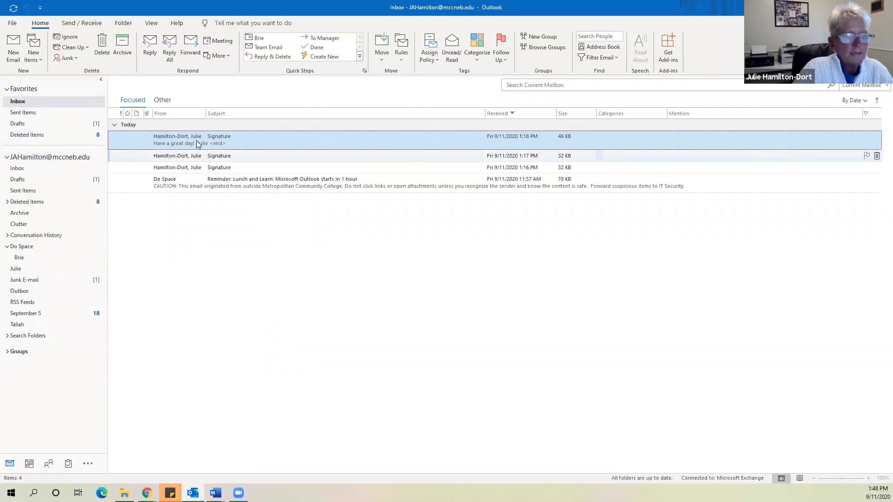
Move the three Signature e-mails and the Lunch and Learn reminder from the Inbox into Julie, then verify
mouse_move(196, 143)
left_mouse_down()
mouse_move(88, 176)
mouse_move(46, 228)
mouse_move(42, 274)
mouse_move(13, 273)
left_mouse_up()
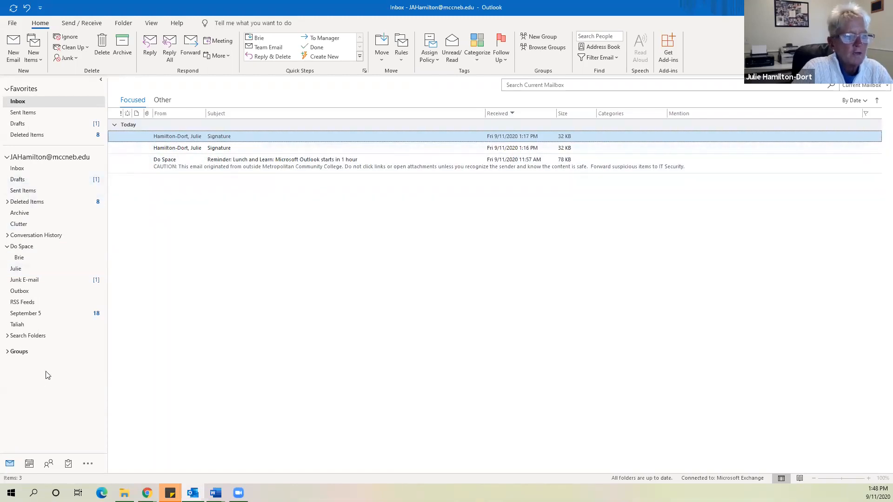
mouse_move(167, 147)
left_mouse_down()
mouse_move(63, 228)
mouse_move(40, 299)
mouse_move(16, 270)
left_mouse_up()
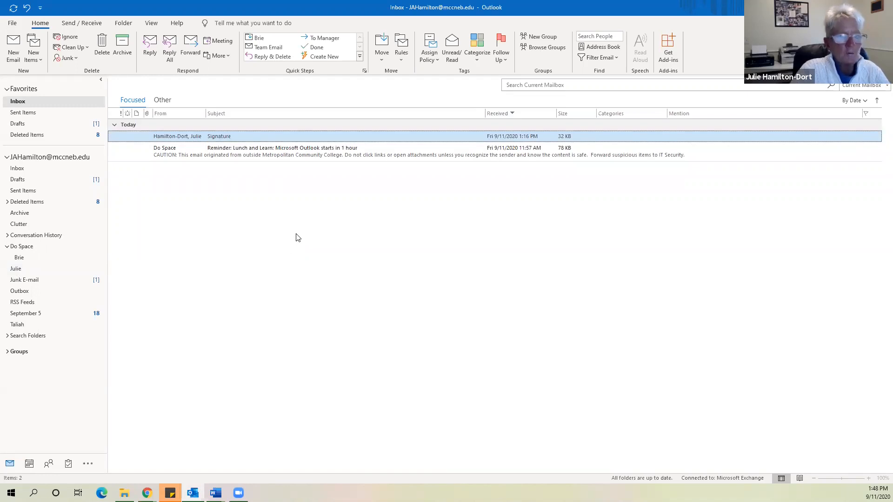
left_click(250, 157, "ctrl")
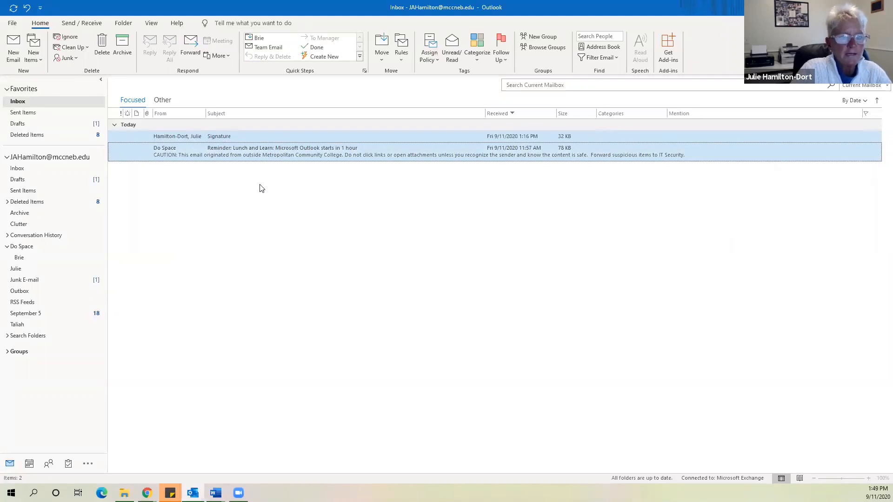
left_click(255, 158)
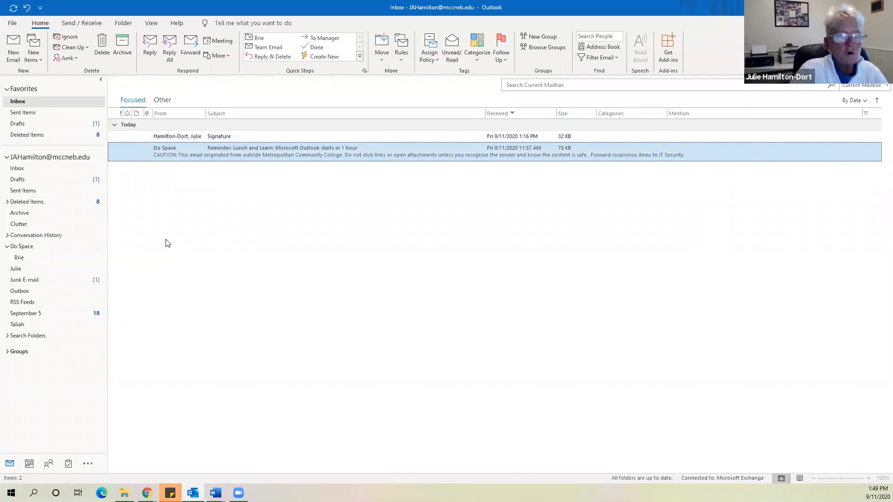
key("ctrl+a")
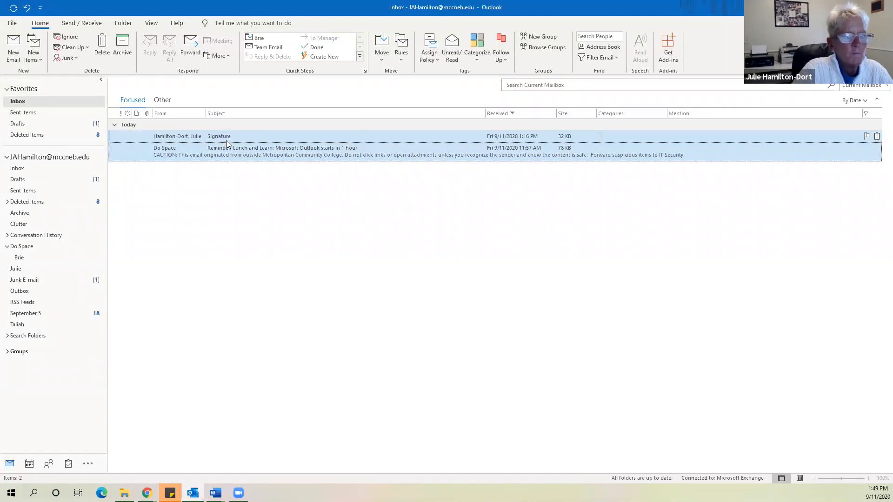
mouse_move(218, 139)
left_mouse_down()
mouse_move(164, 177)
mouse_move(34, 237)
mouse_move(16, 270)
left_mouse_up()
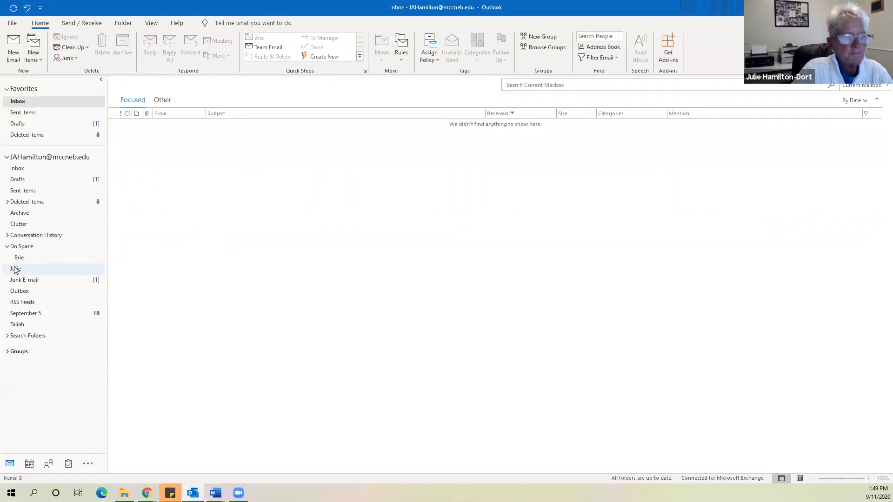
left_click(16, 270)
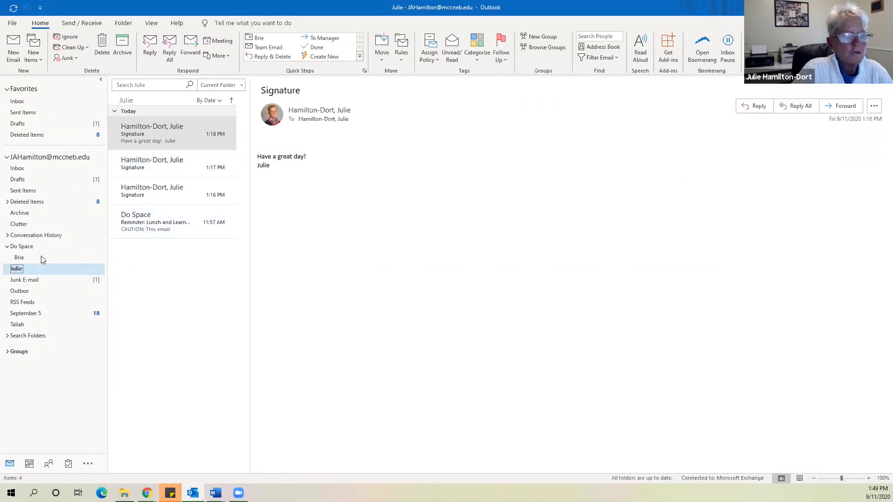
left_click(16, 101)
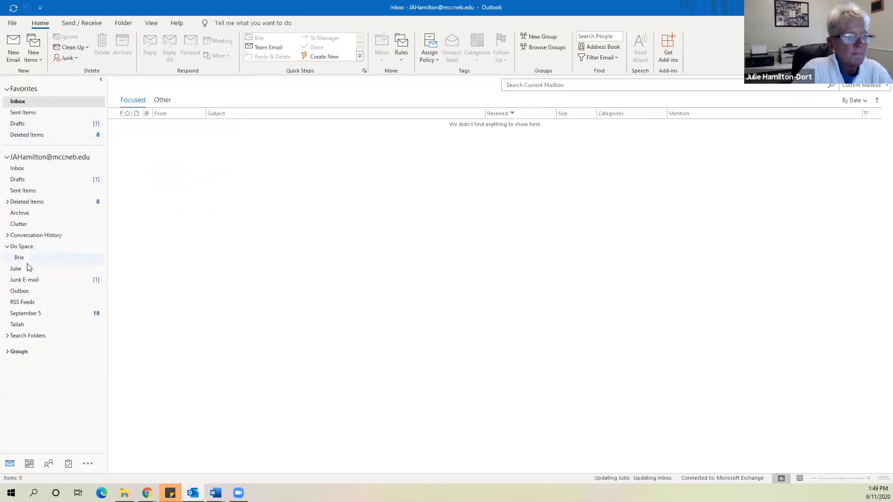
Add the Julie and Taliah folders to Favorites, placing Julie below Deleted Items
left_click_drag(17, 271, 49, 145)
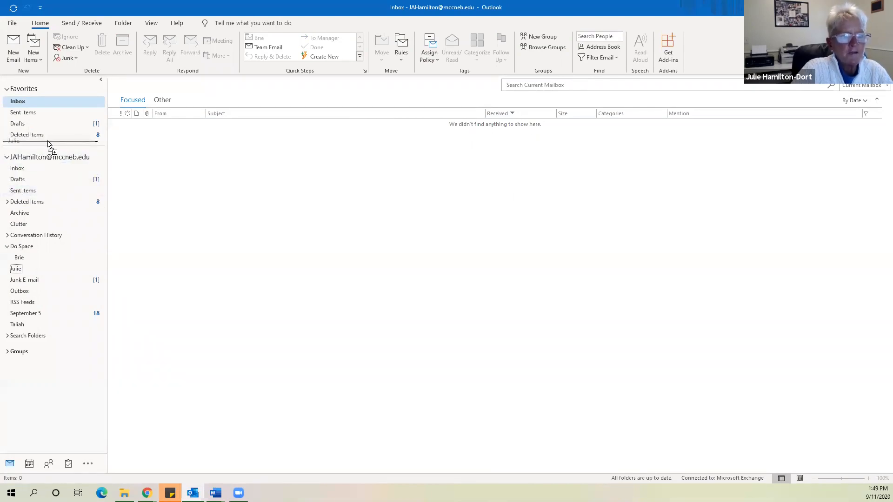
left_click_drag(48, 145, 49, 145)
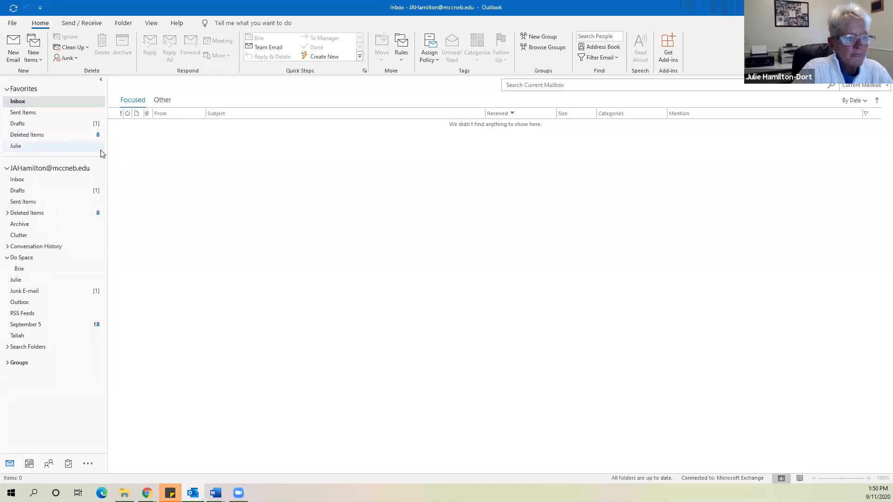
right_click(19, 337)
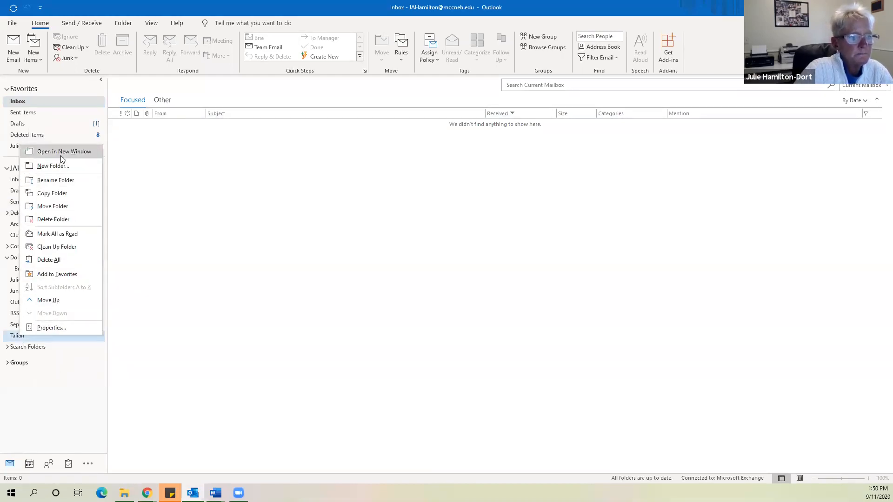
left_click(74, 276)
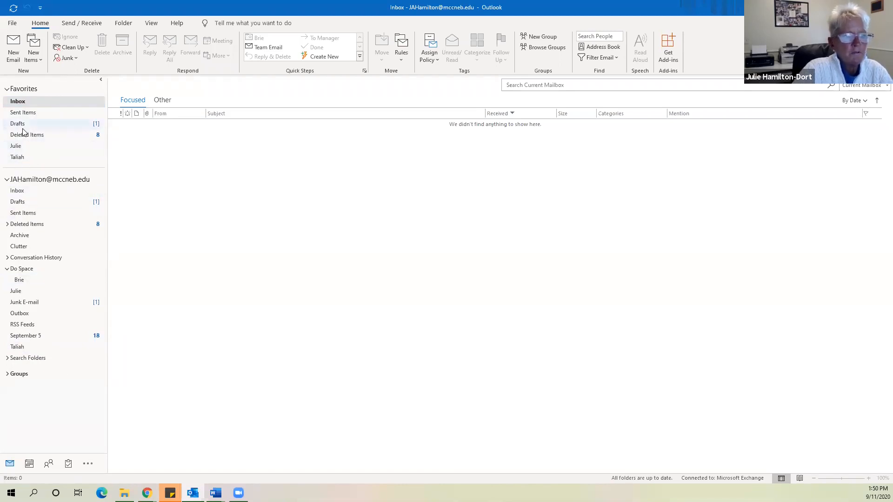
left_click_drag(23, 160, 46, 339)
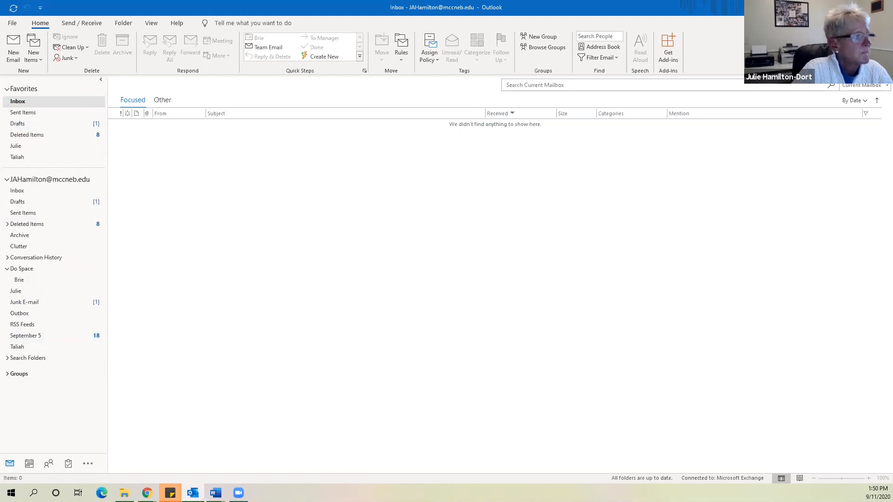
Remove Julie from Favorites, leaving Taliah pinned there
right_click(27, 147)
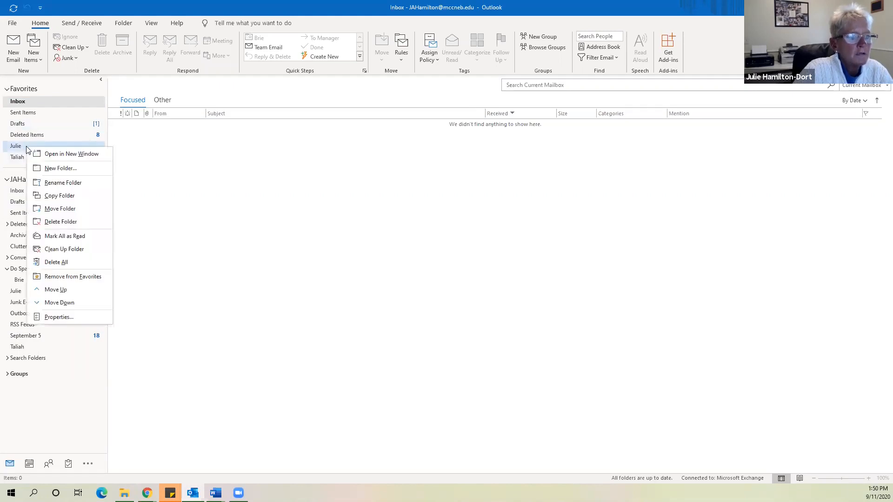
left_click(76, 276)
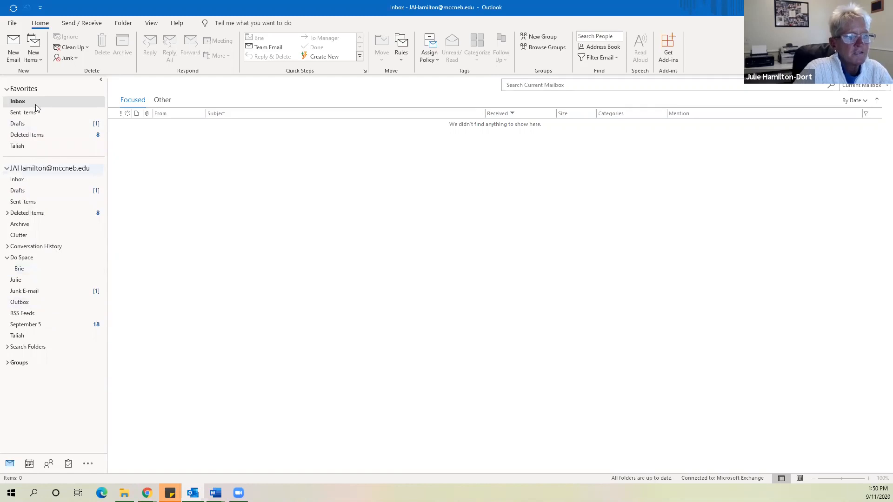
right_click(41, 149)
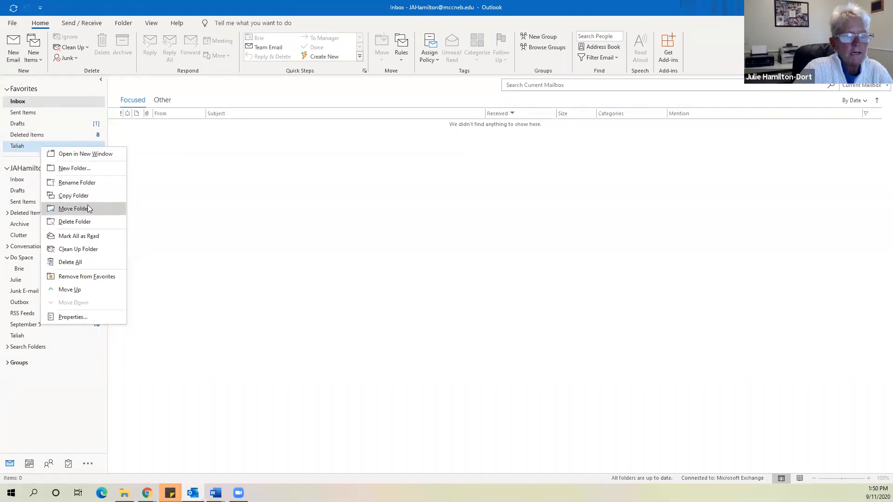
Delete the Taliah folder and confirm moving it to Deleted Items
left_click(105, 225)
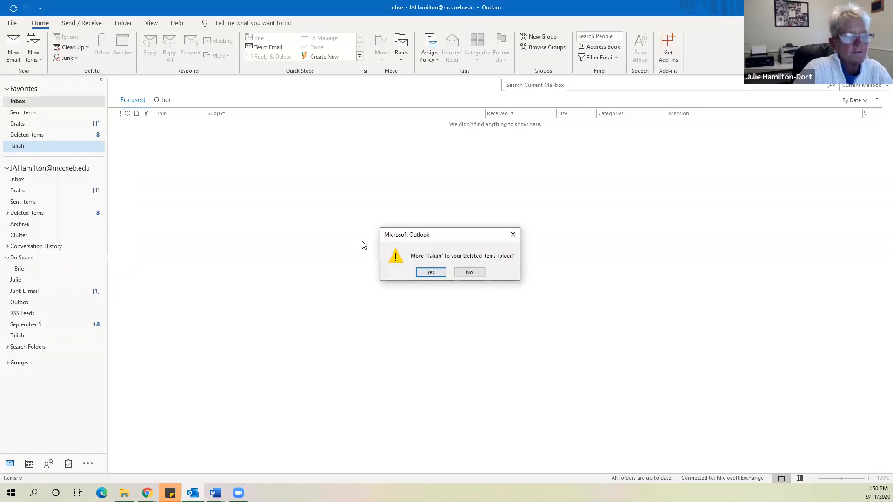
left_click(434, 273)
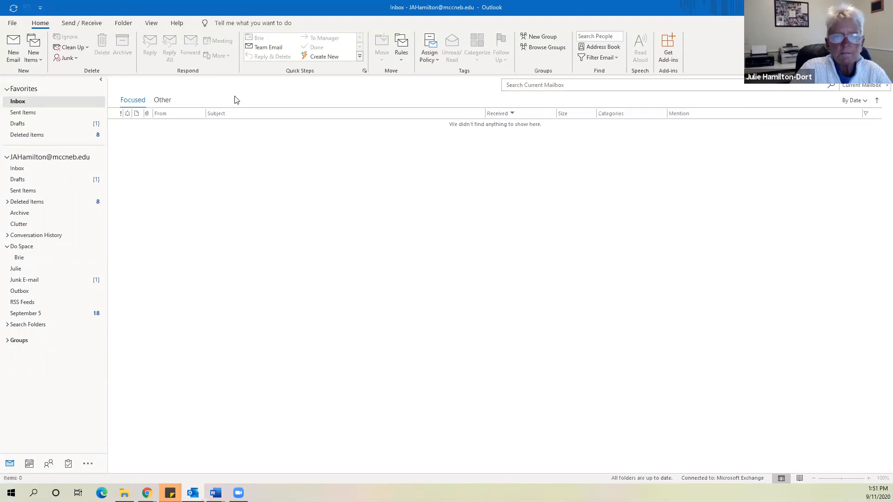
key("ctrl+3")
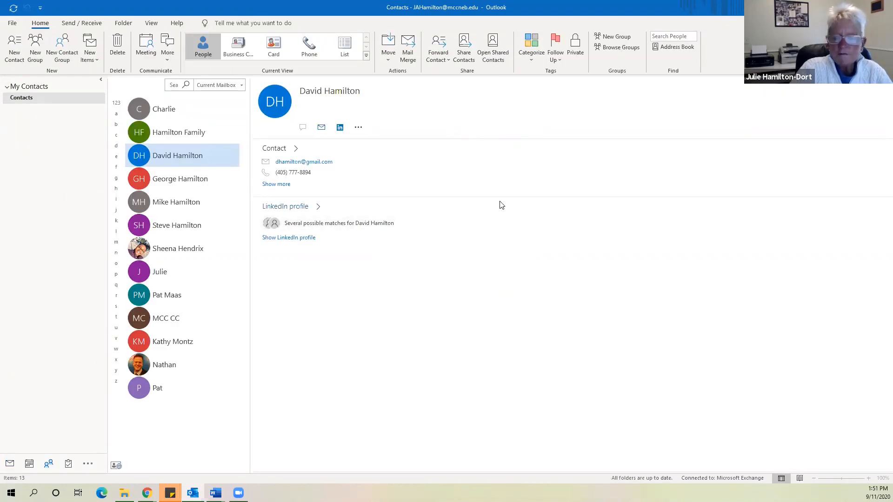
Close the stray message window, leaving Contacts shown in People view
left_click(491, 228)
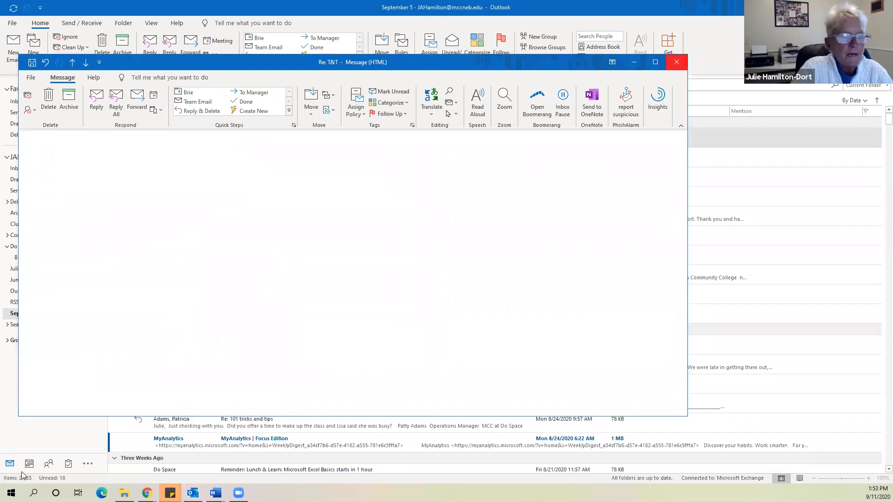
left_click(51, 465)
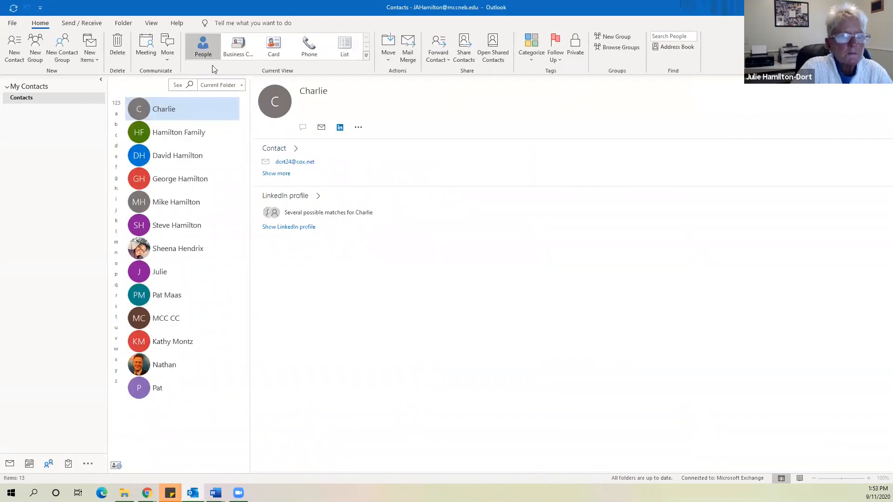
Switch Contacts to Business Card view and open the third contact in the top row
left_click(229, 52)
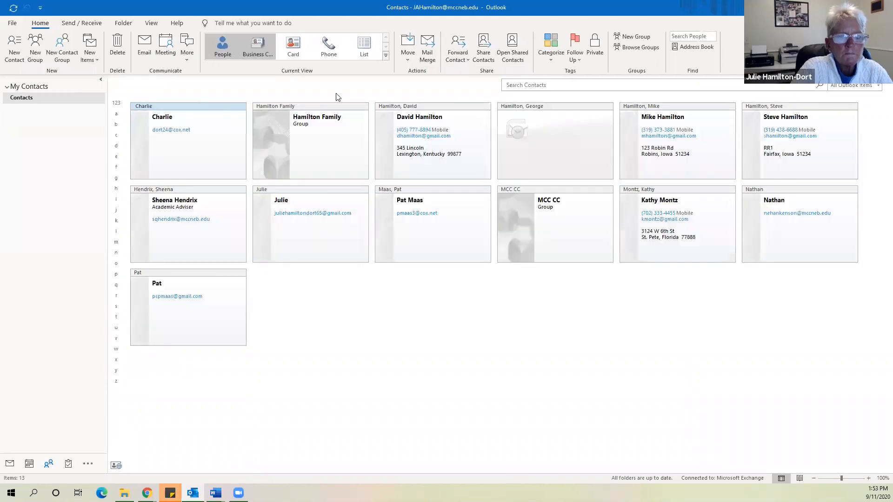
double_click(444, 159)
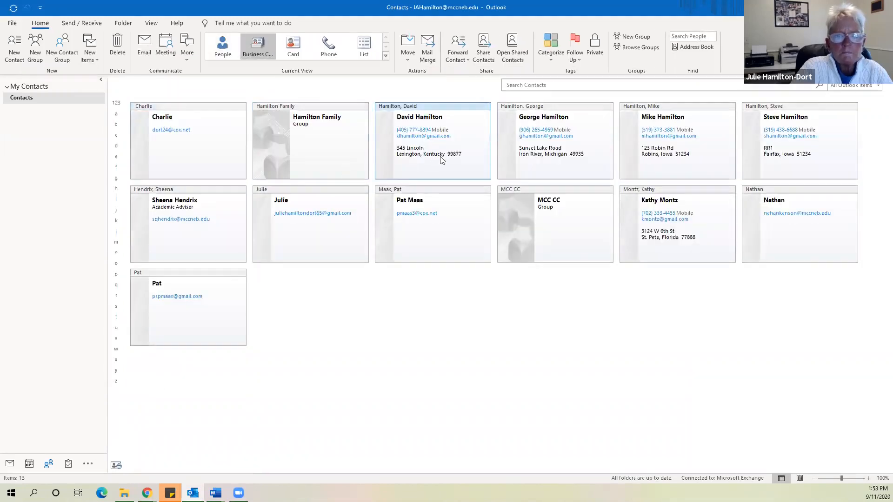
left_click(219, 107)
left_click(281, 128)
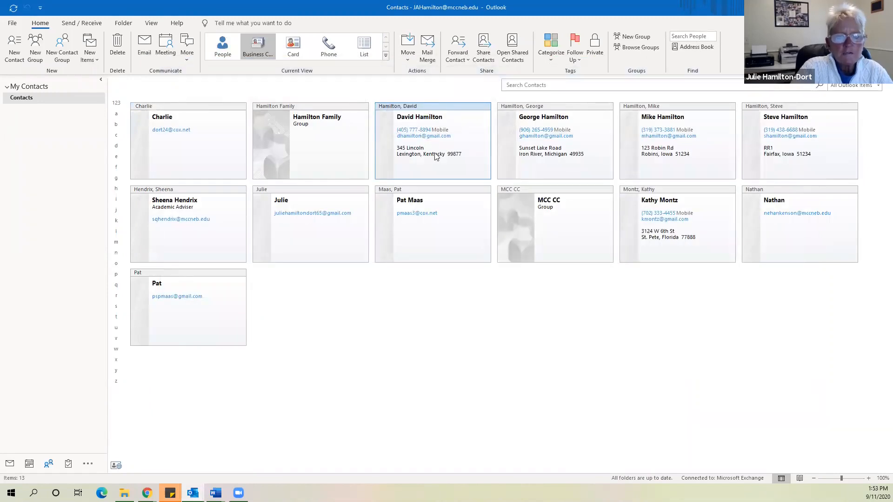
double_click(436, 157)
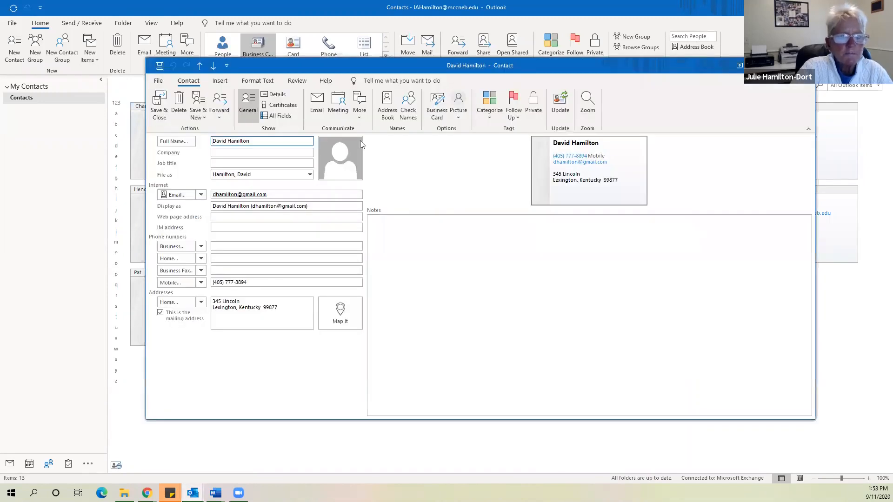
Forward the contact as a business card to your own address, send it, and return to Mail
left_click(223, 119)
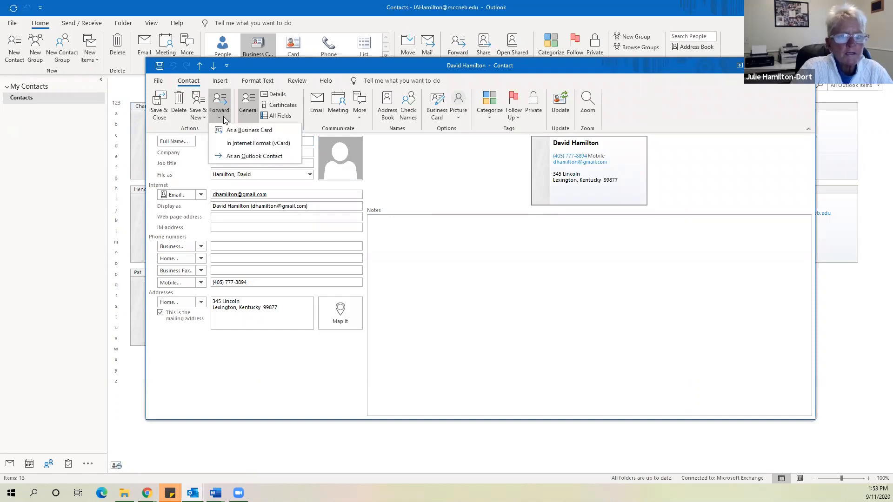
left_click(231, 134)
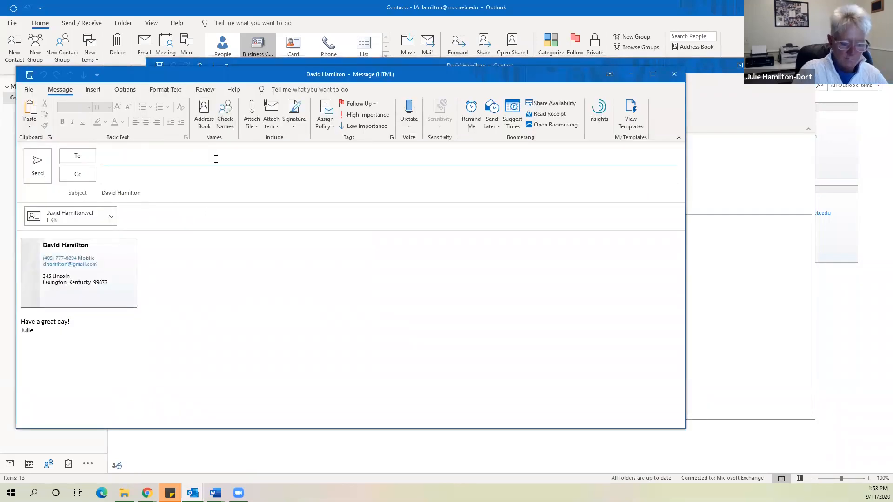
type("jah")
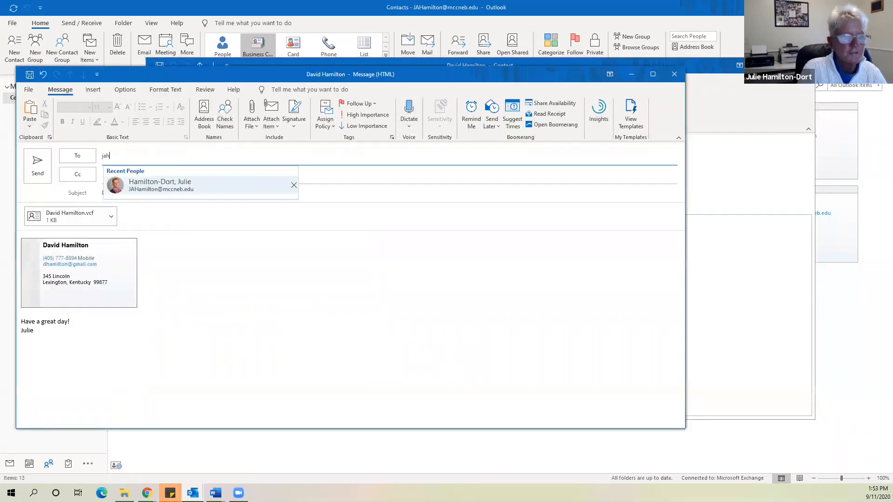
left_click(147, 194)
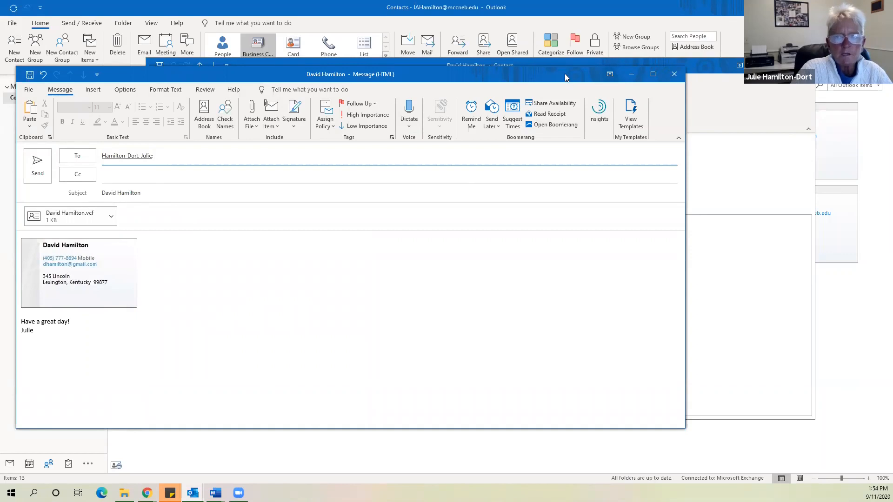
left_click_drag(543, 73, 543, 58)
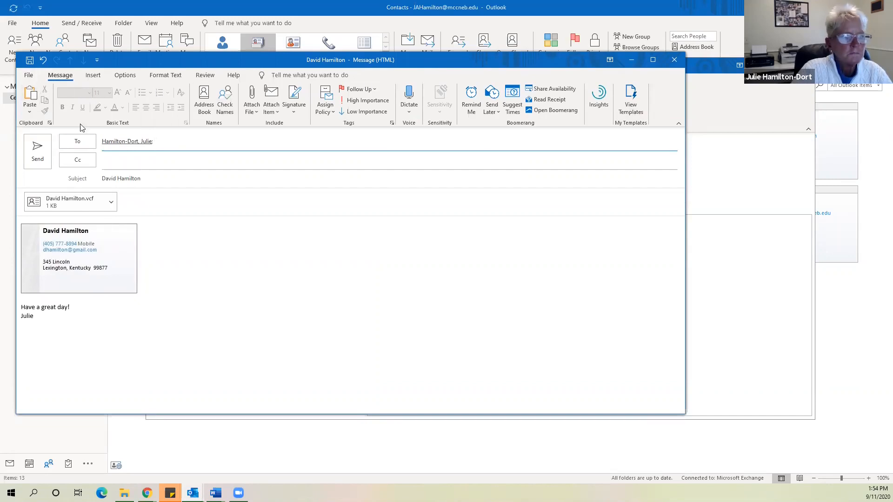
left_click(37, 154)
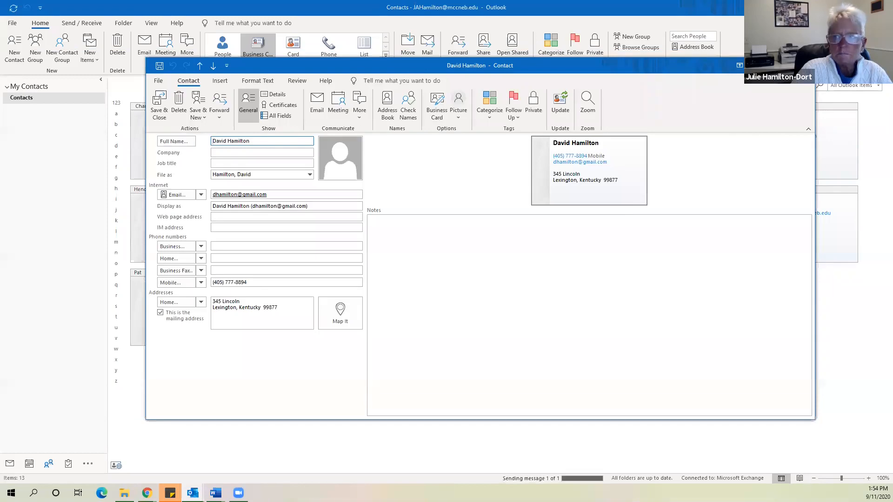
left_click(803, 65)
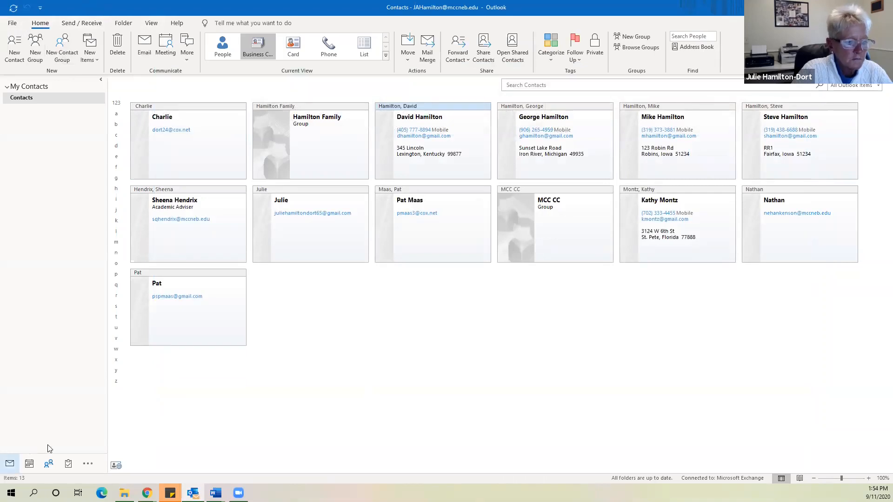
left_click(9, 464)
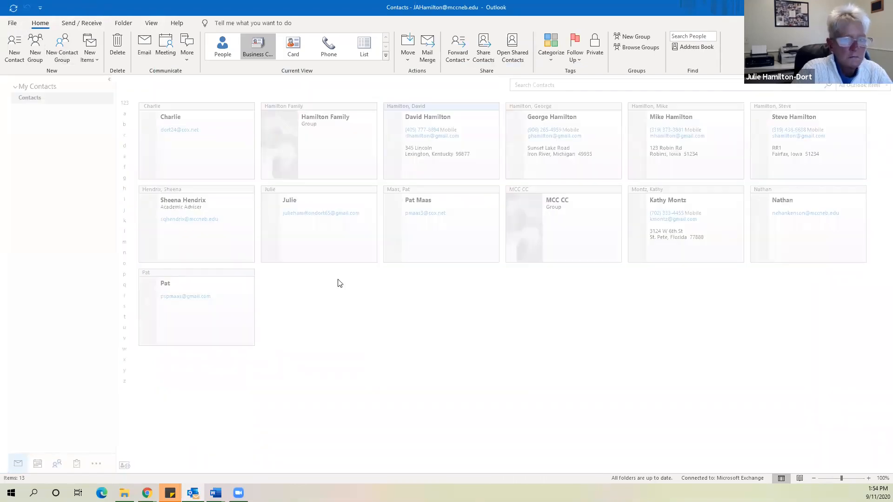